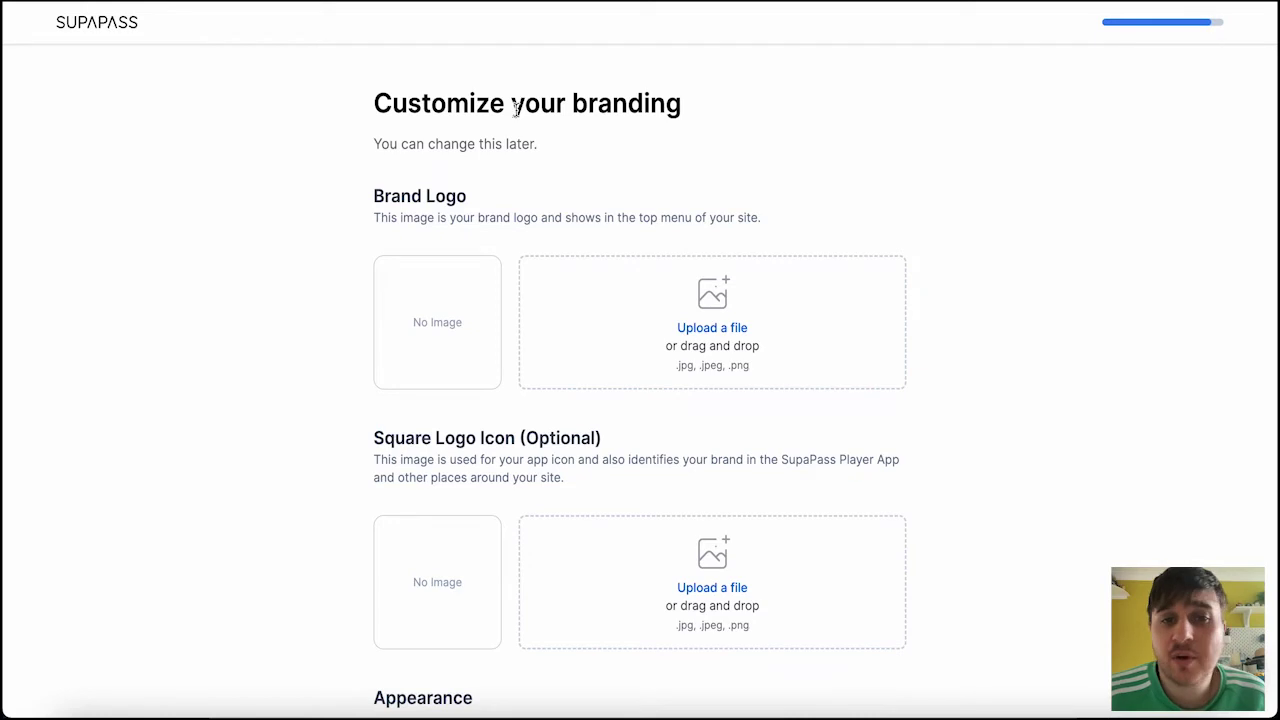
Upload the puppy photo as the brand logo and compare the Light and Dark appearances, leaving Dark selected
scroll(334, 163, down, 1)
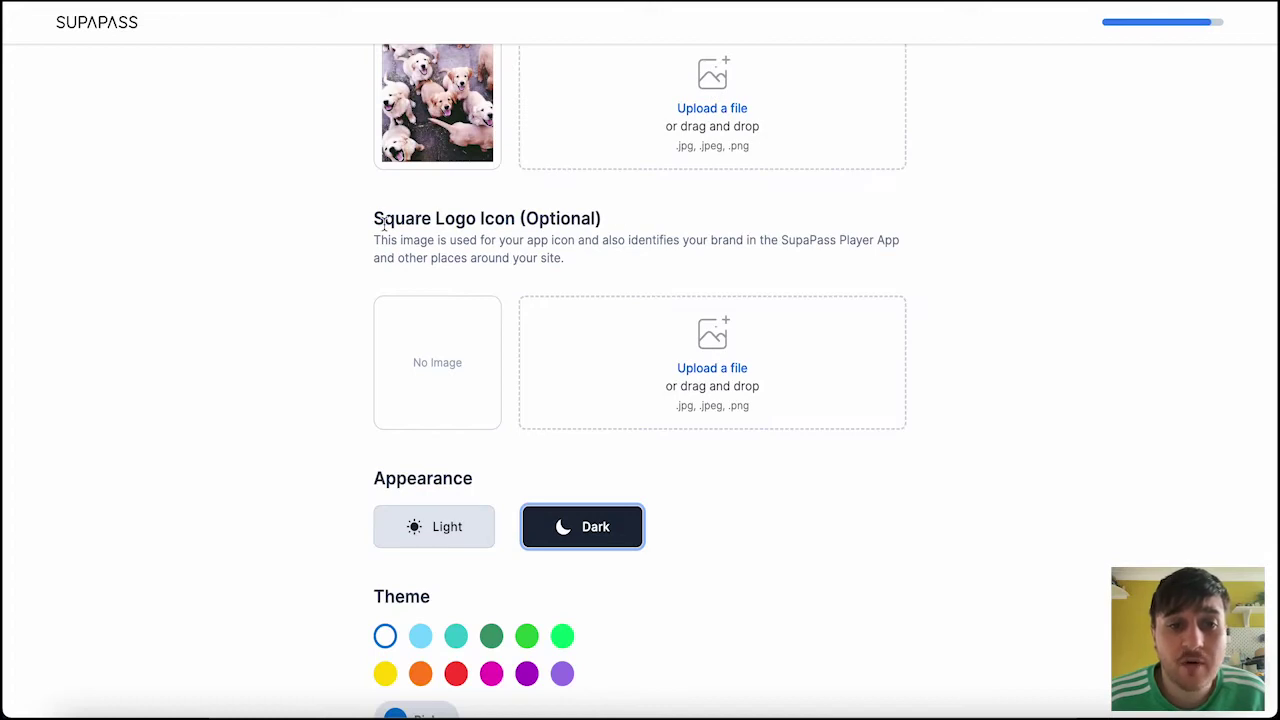
drag(373, 218, 513, 222)
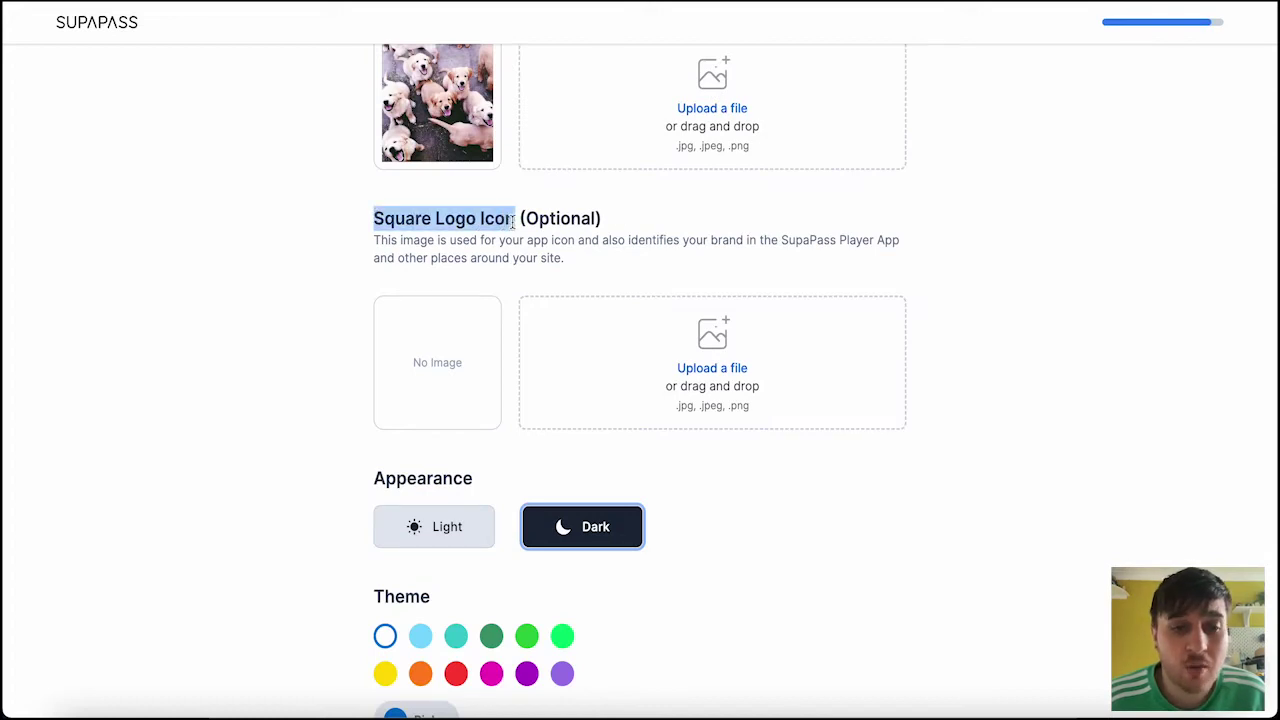
scroll(600, 270, down, 2)
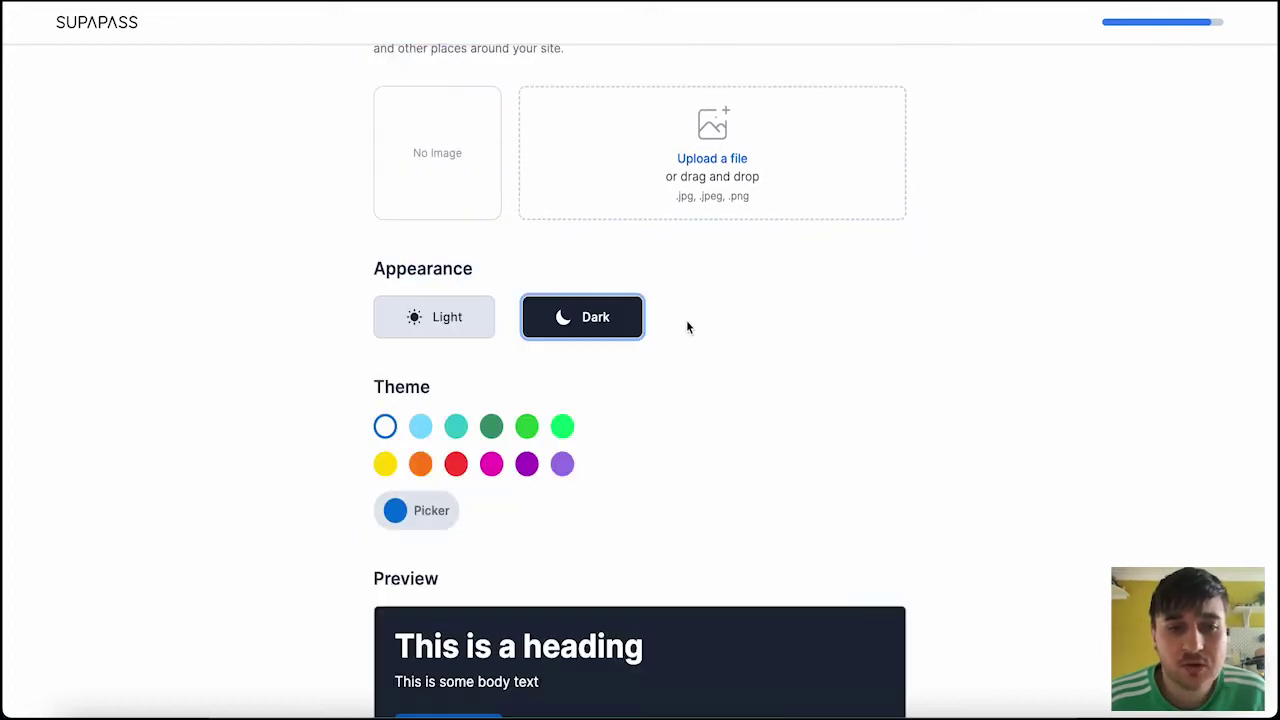
click(440, 328)
click(580, 324)
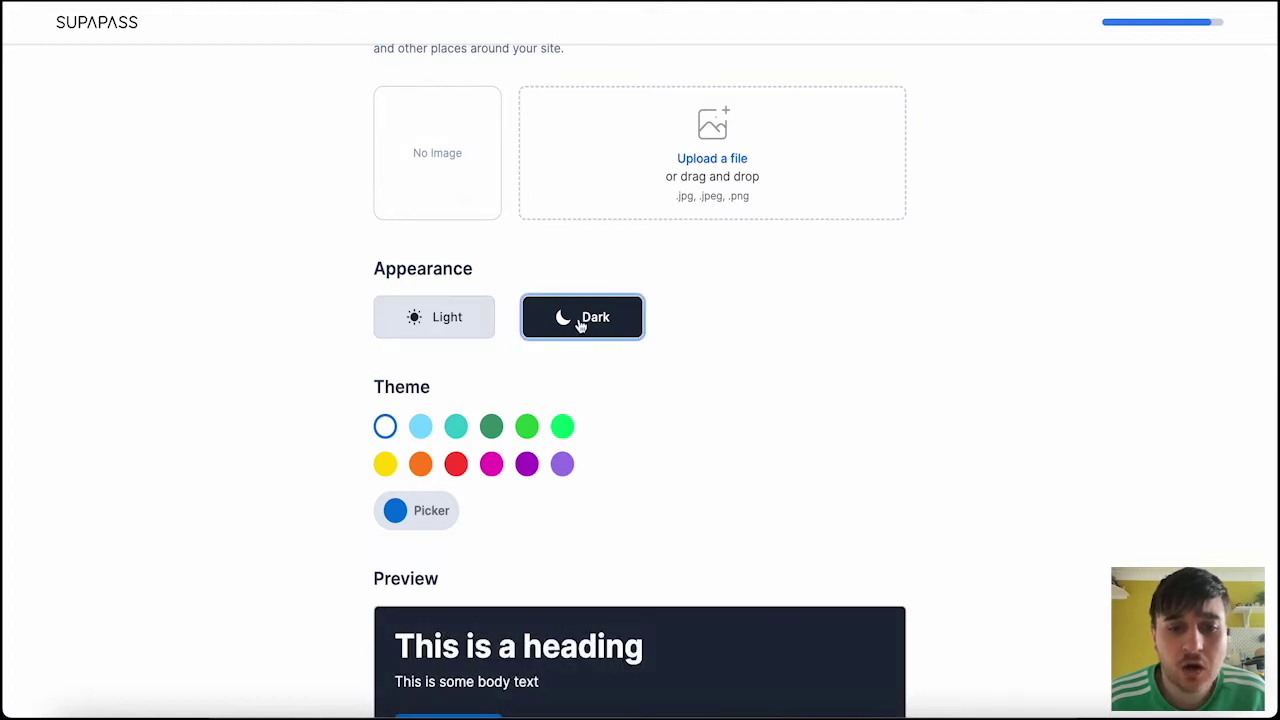
Try the light blue theme colour and switch to teal #39CCCC
scroll(580, 324, down, 1)
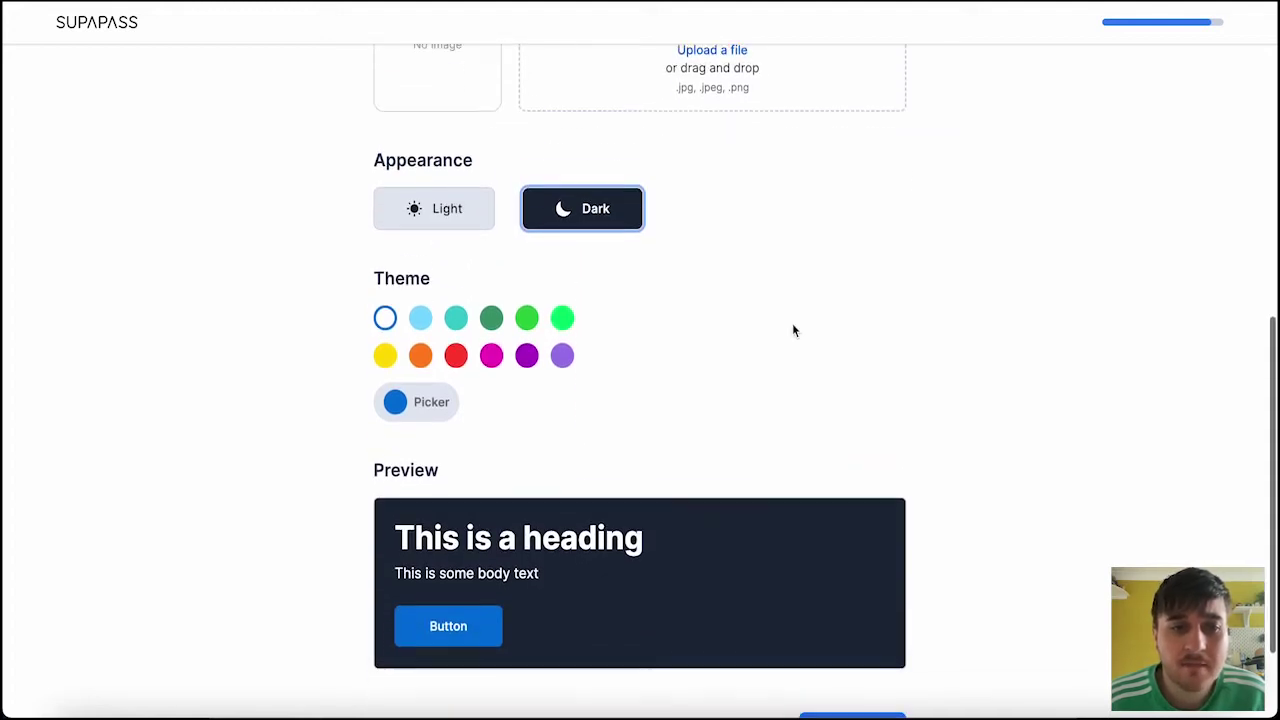
scroll(792, 331, down, 1)
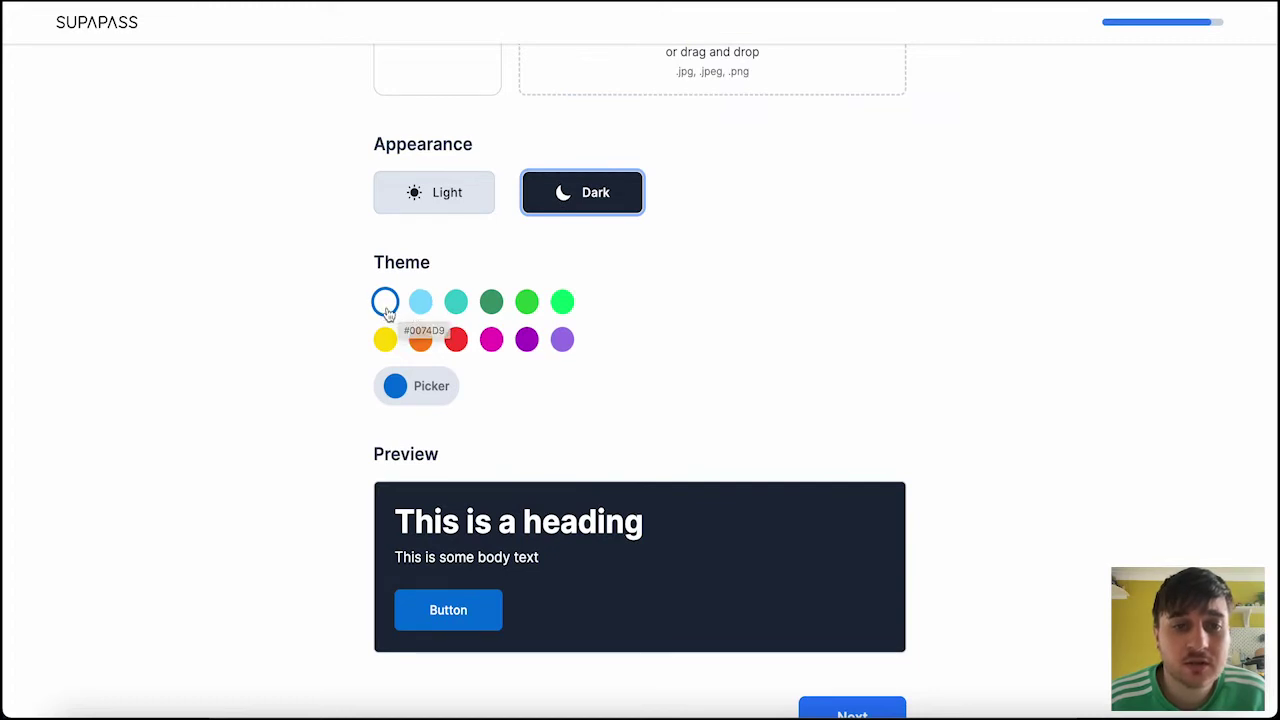
click(421, 303)
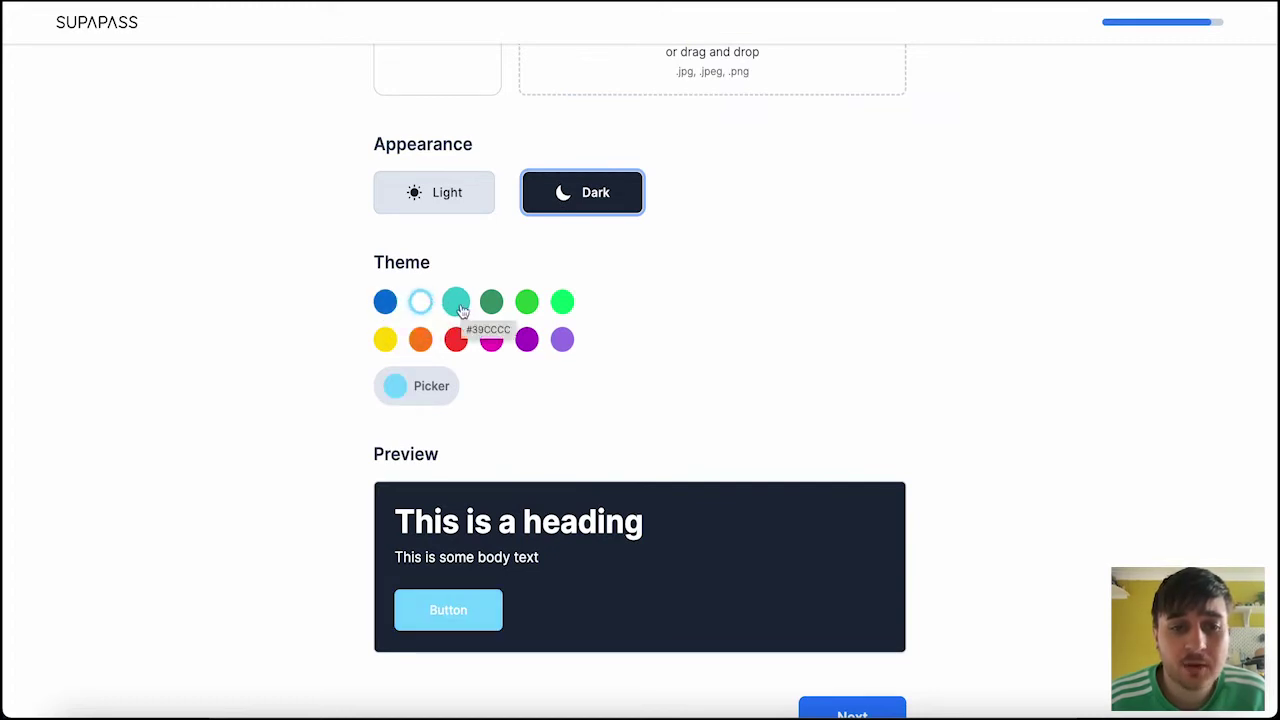
click(455, 302)
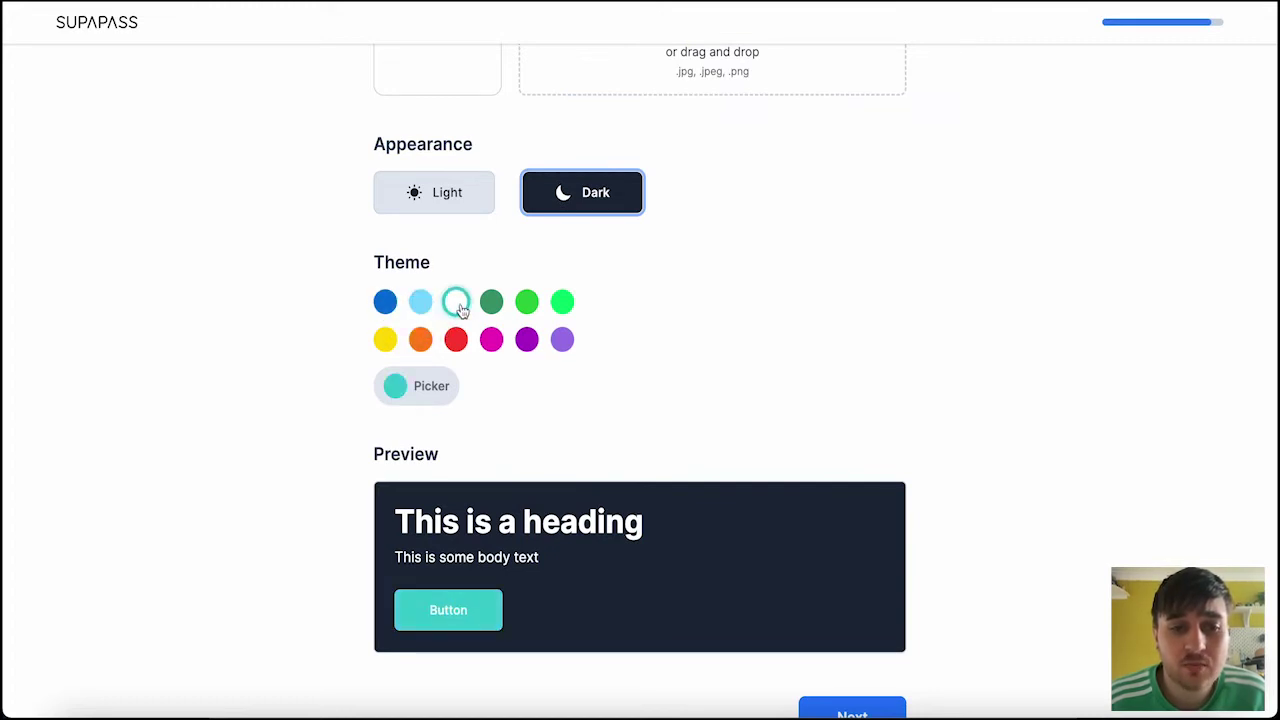
Customize the theme with a bright turquoise colour and the Light appearance, and continue to the template selection
click(398, 387)
scroll(398, 385, down, 1)
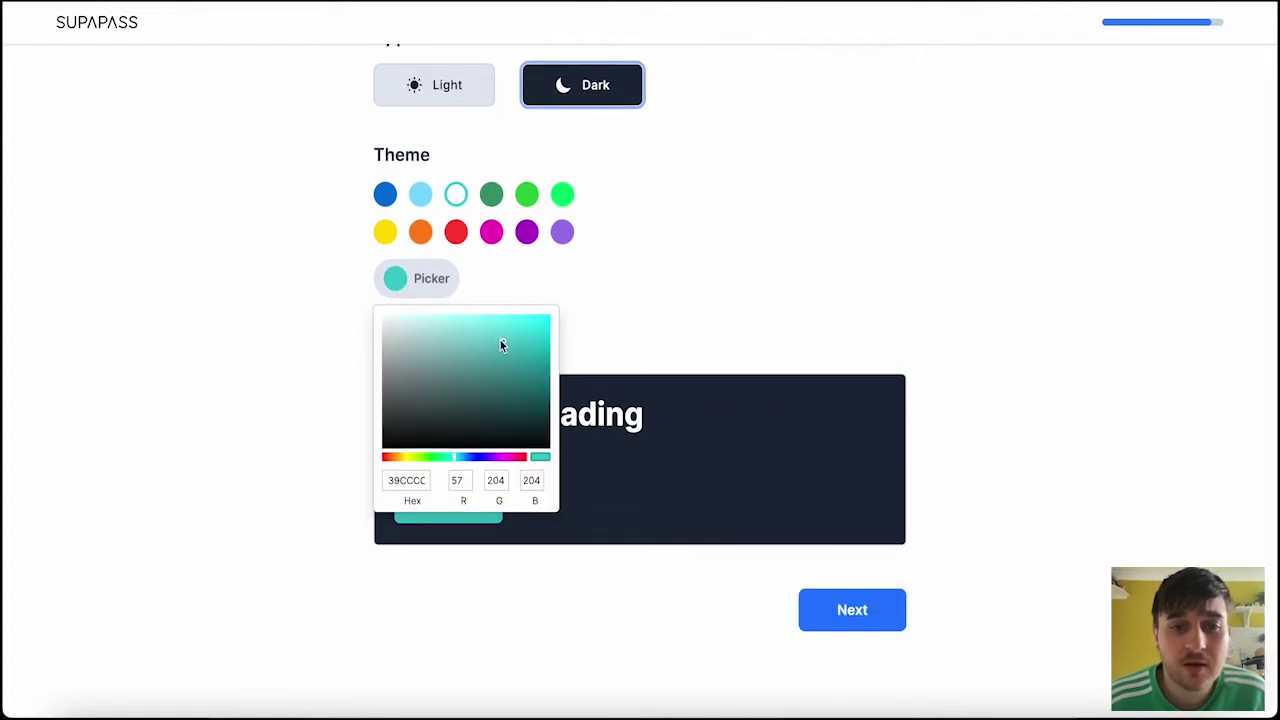
click(506, 400)
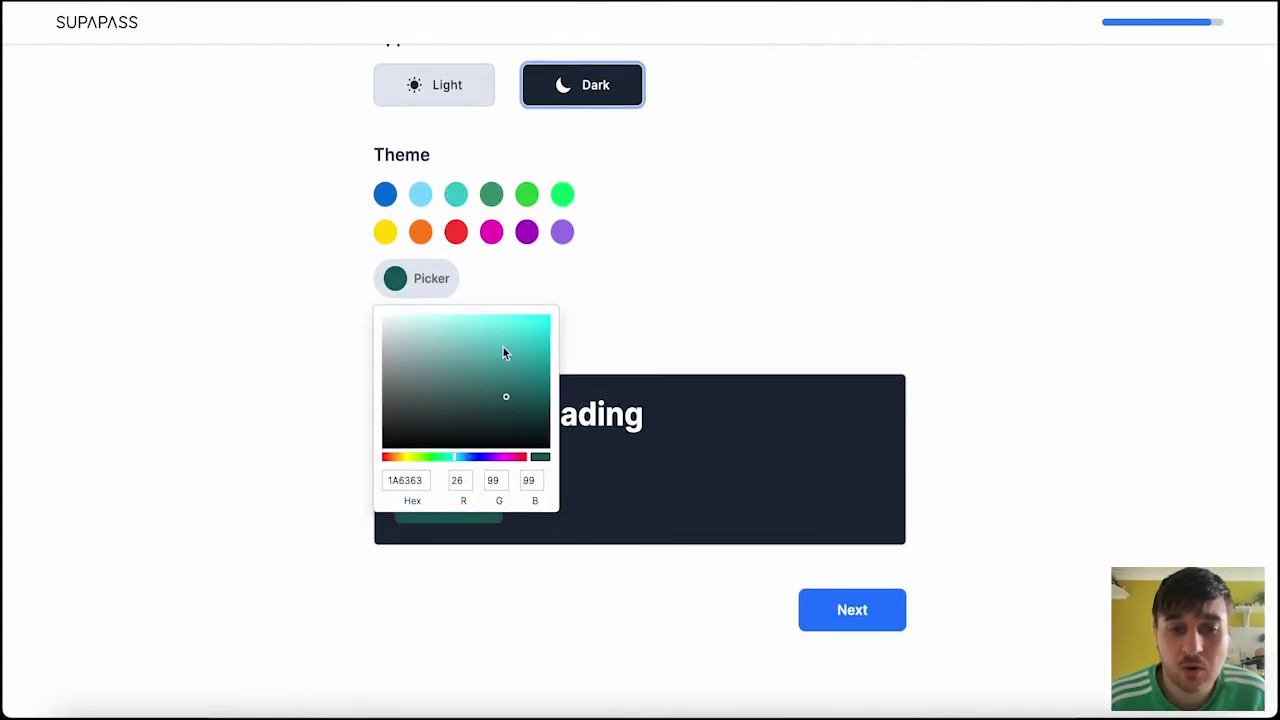
drag(503, 352, 505, 329)
click(938, 534)
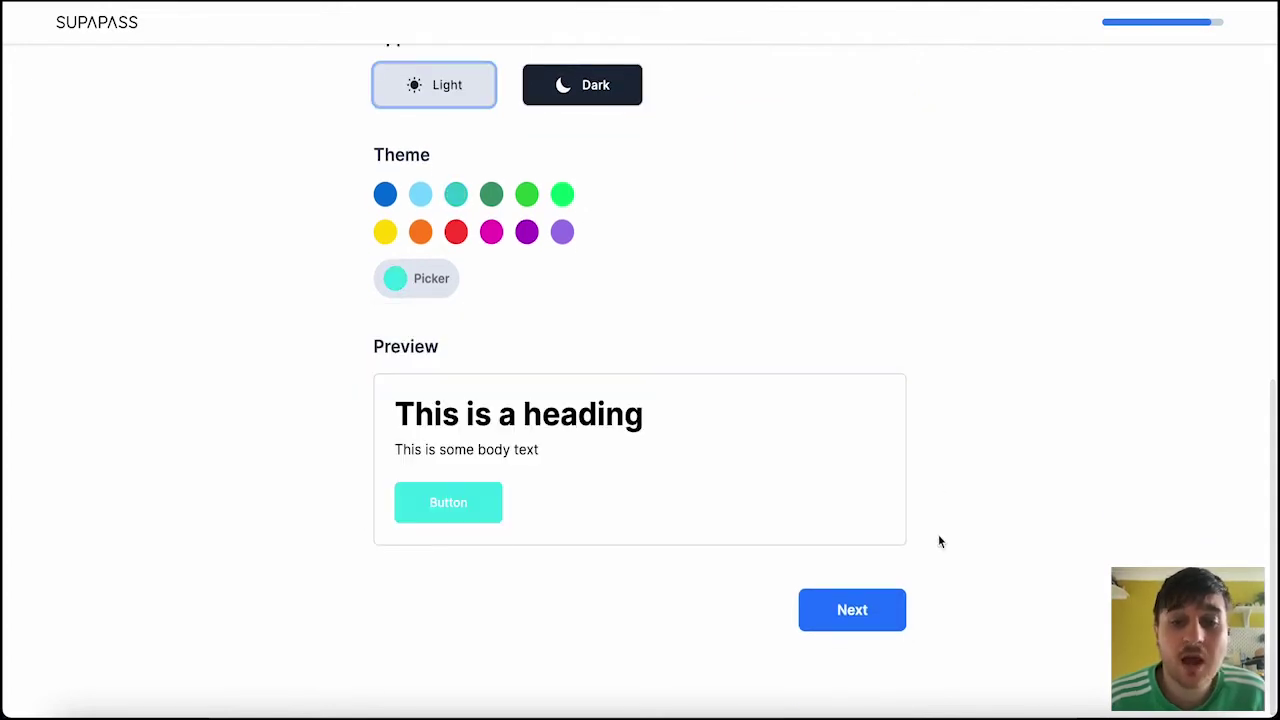
click(853, 612)
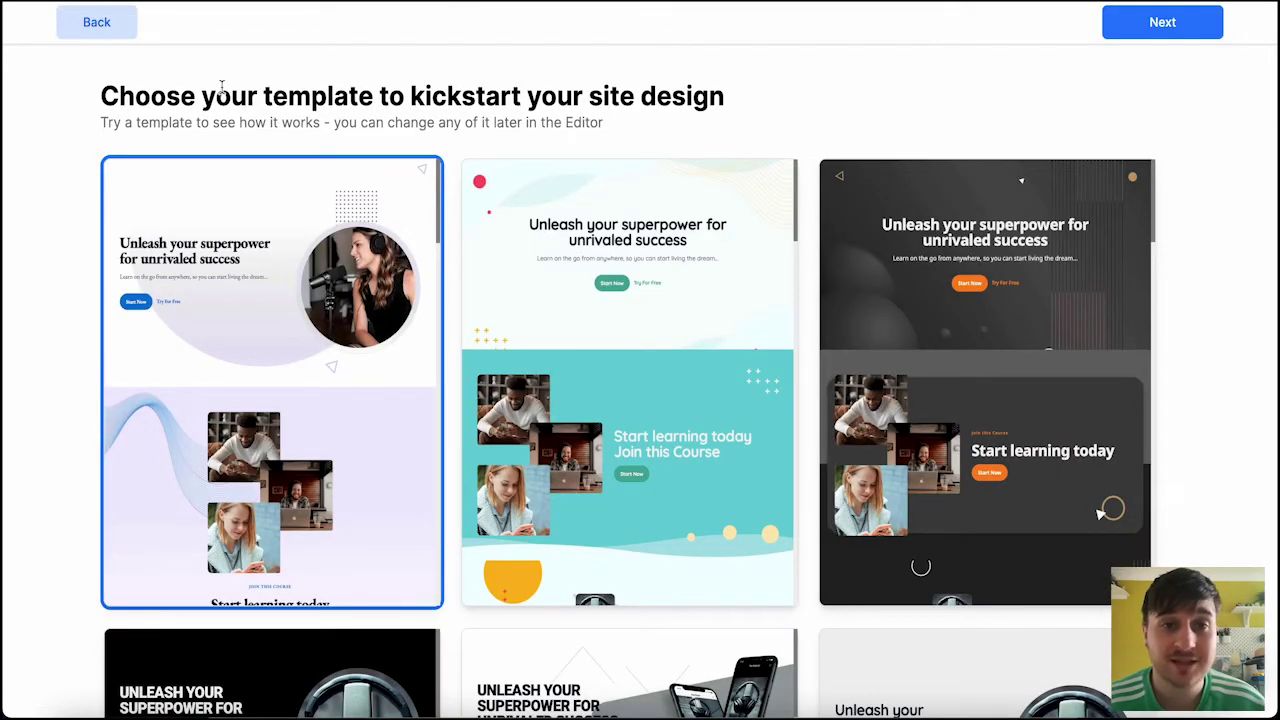
Choose the Basic Light template with the headphones and microphone on a pale grey background, and build it in the editor
scroll(221, 85, down, 1)
scroll(66, 171, down, 1)
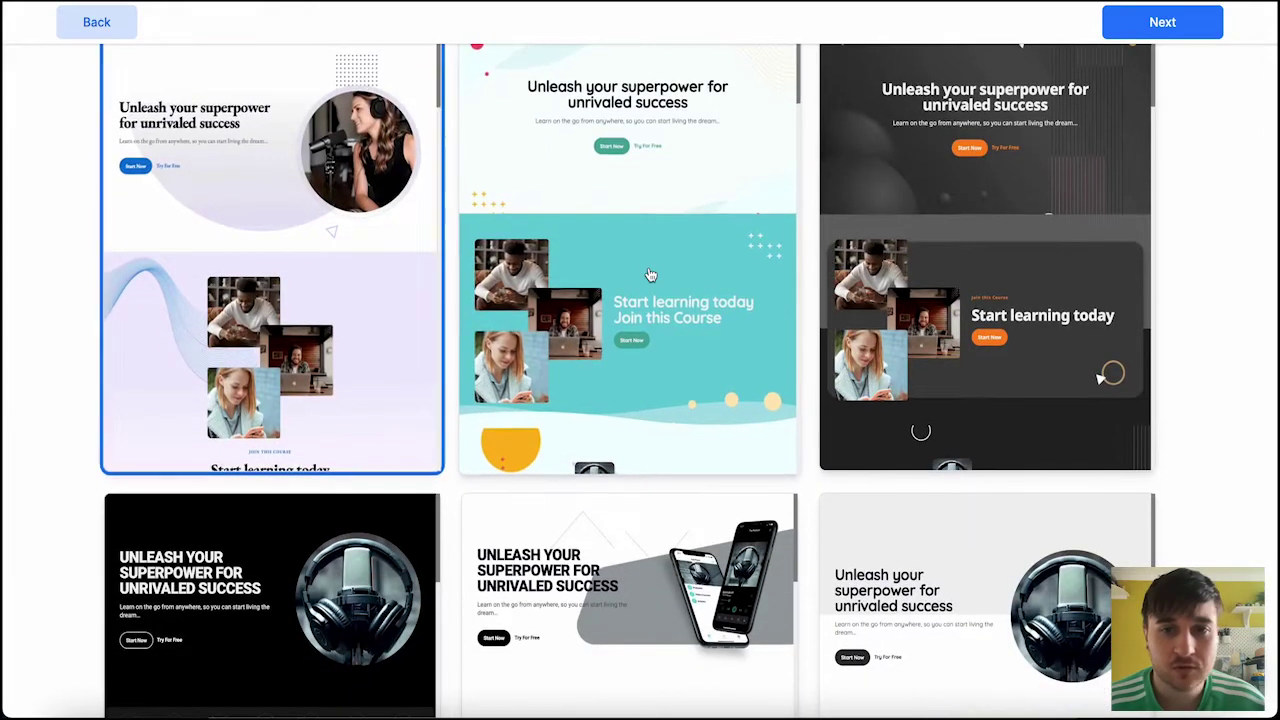
scroll(650, 275, up, 1)
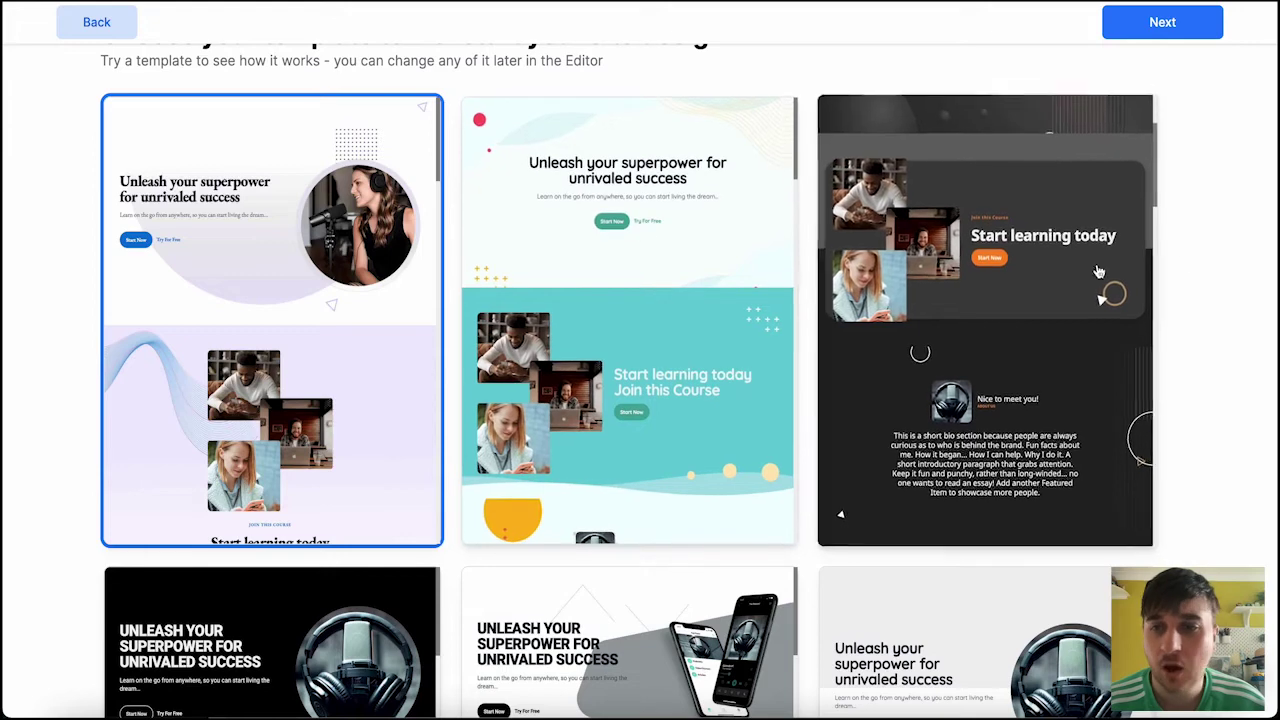
scroll(1207, 252, down, 5)
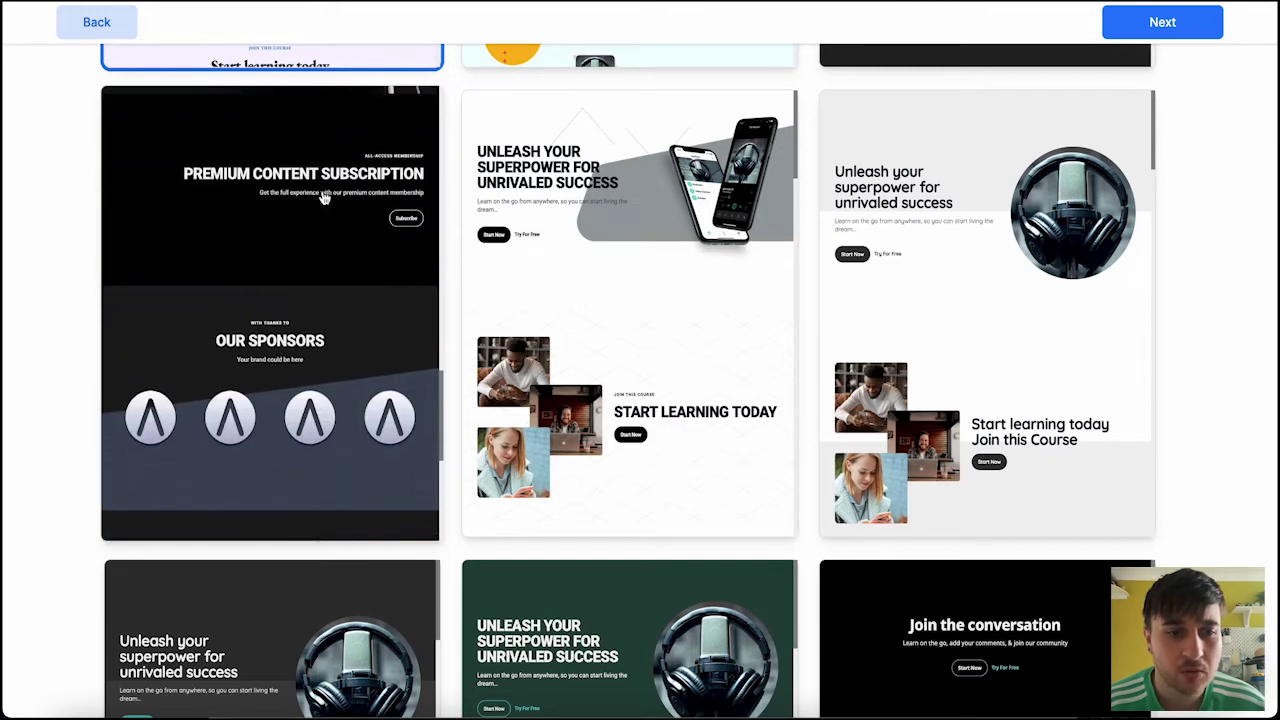
scroll(1040, 263, down, 1)
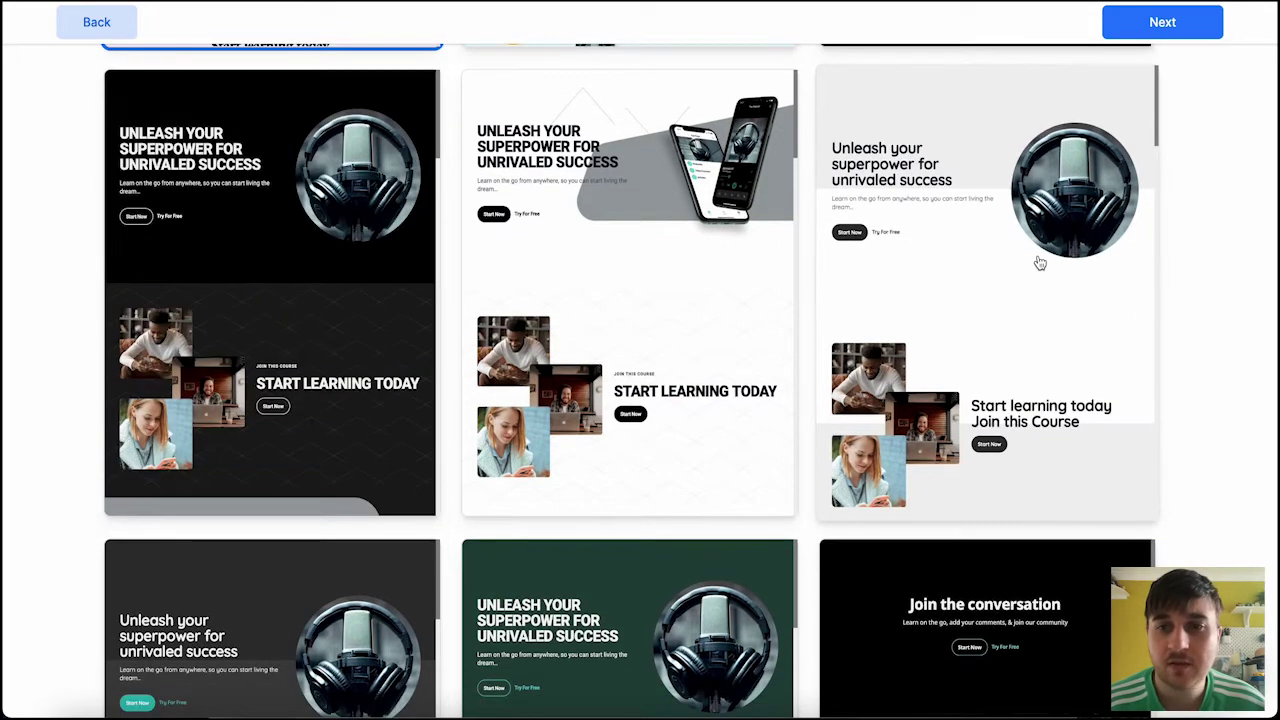
click(1040, 263)
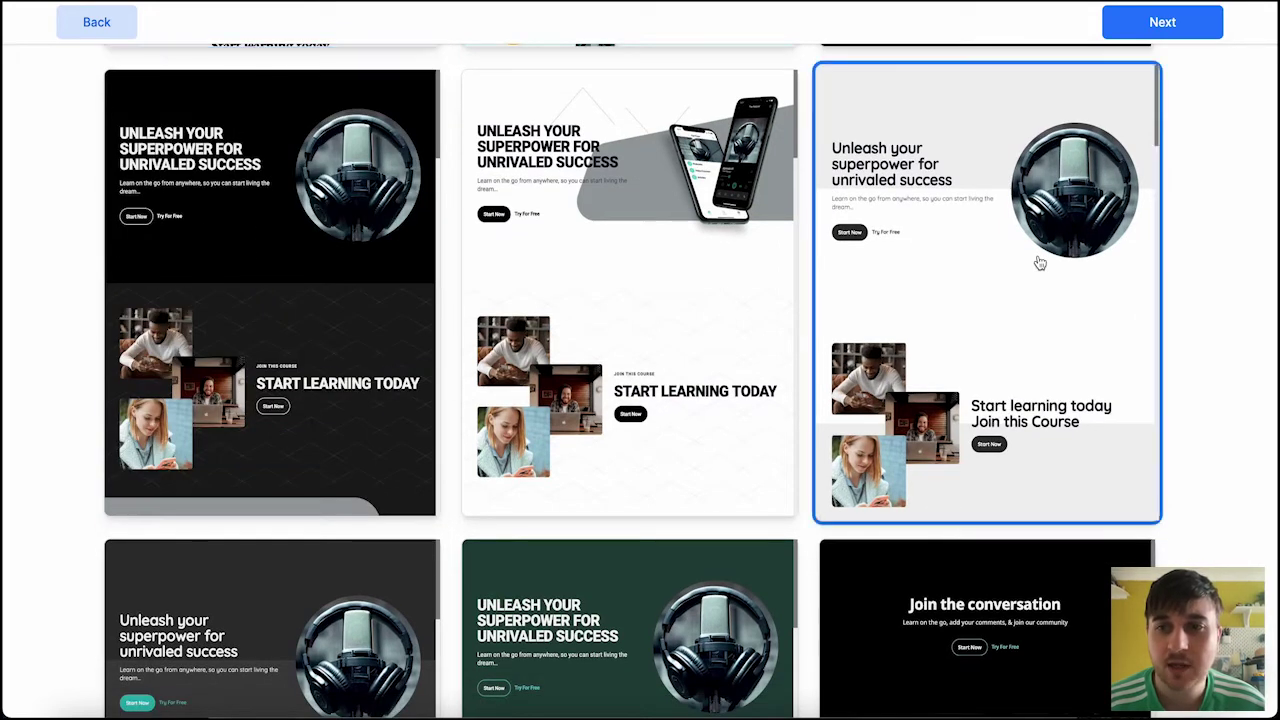
click(1162, 22)
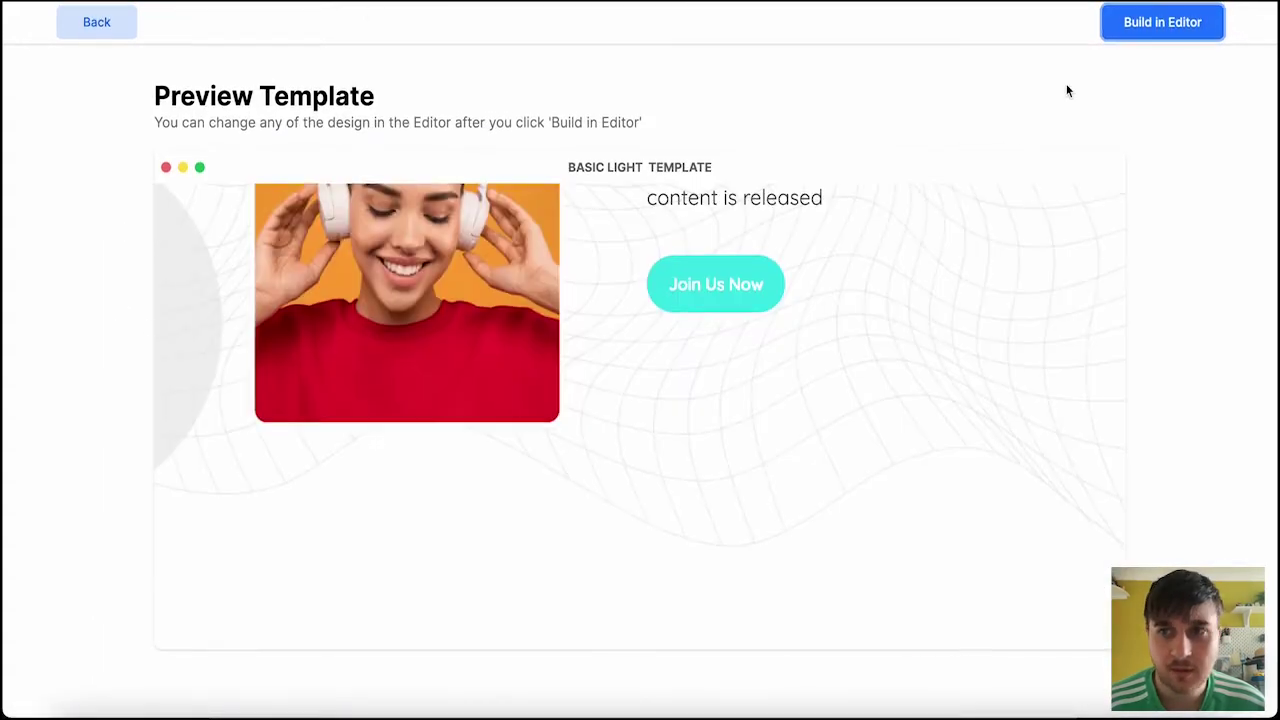
click(1160, 26)
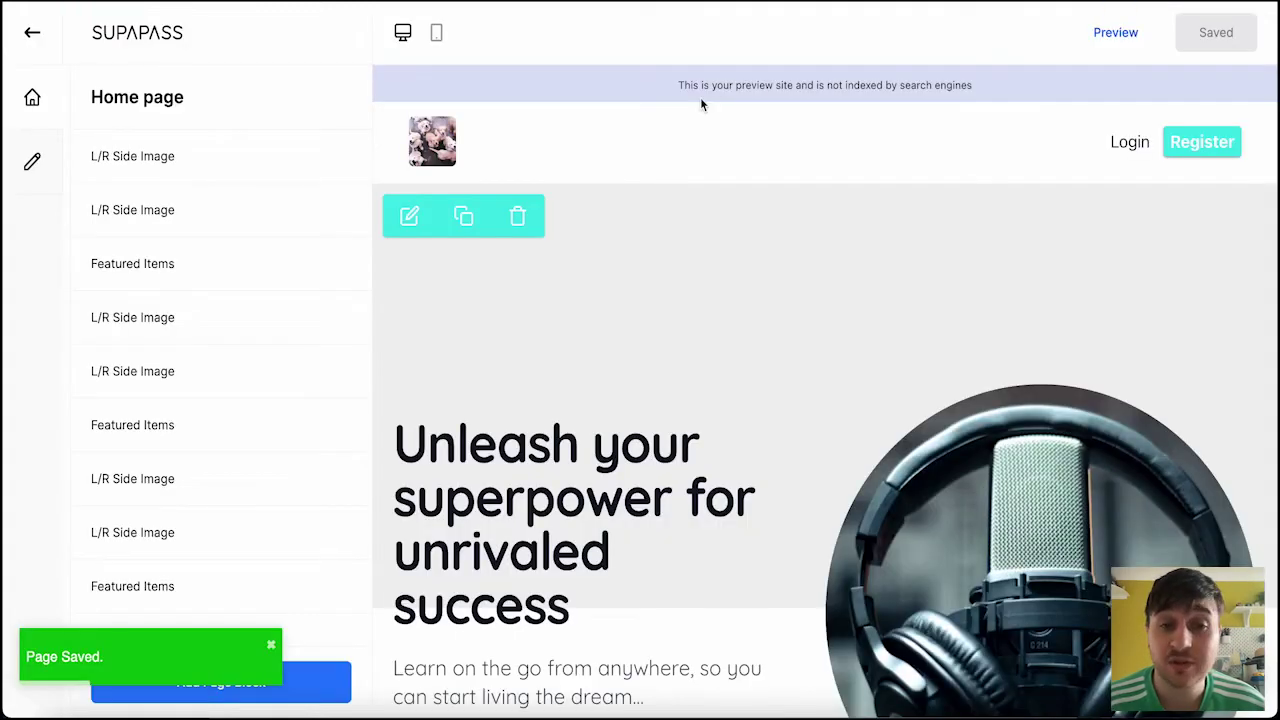
Edit the home page's first block, setting its intro to "TEST SITE" and its heading to "This is a test site"
scroll(711, 184, down, 2)
scroll(648, 126, up, 2)
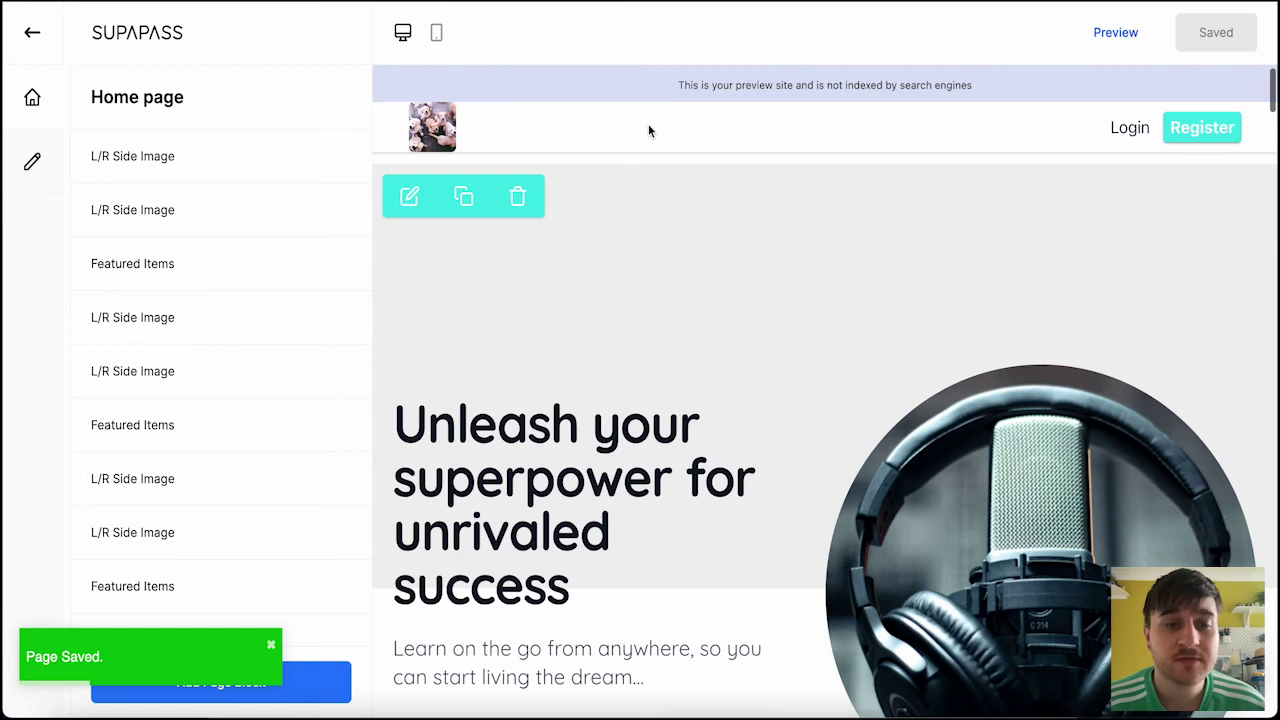
click(410, 198)
click(416, 215)
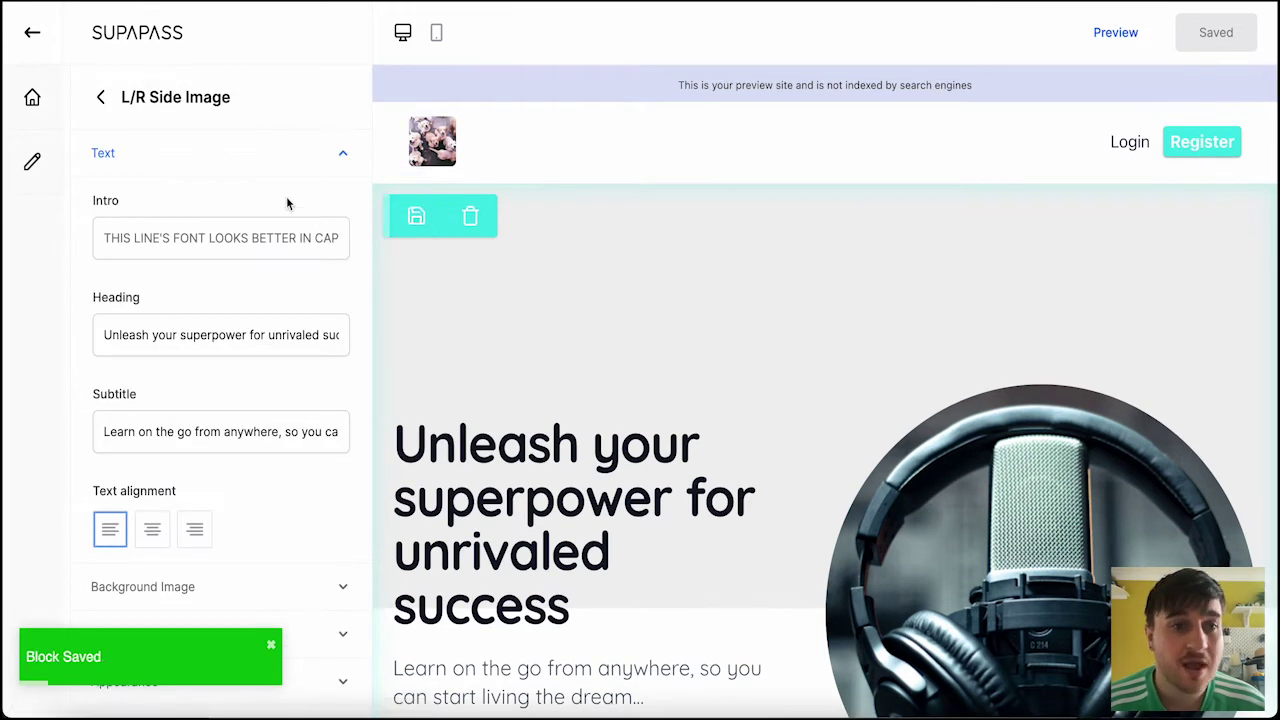
click(254, 237)
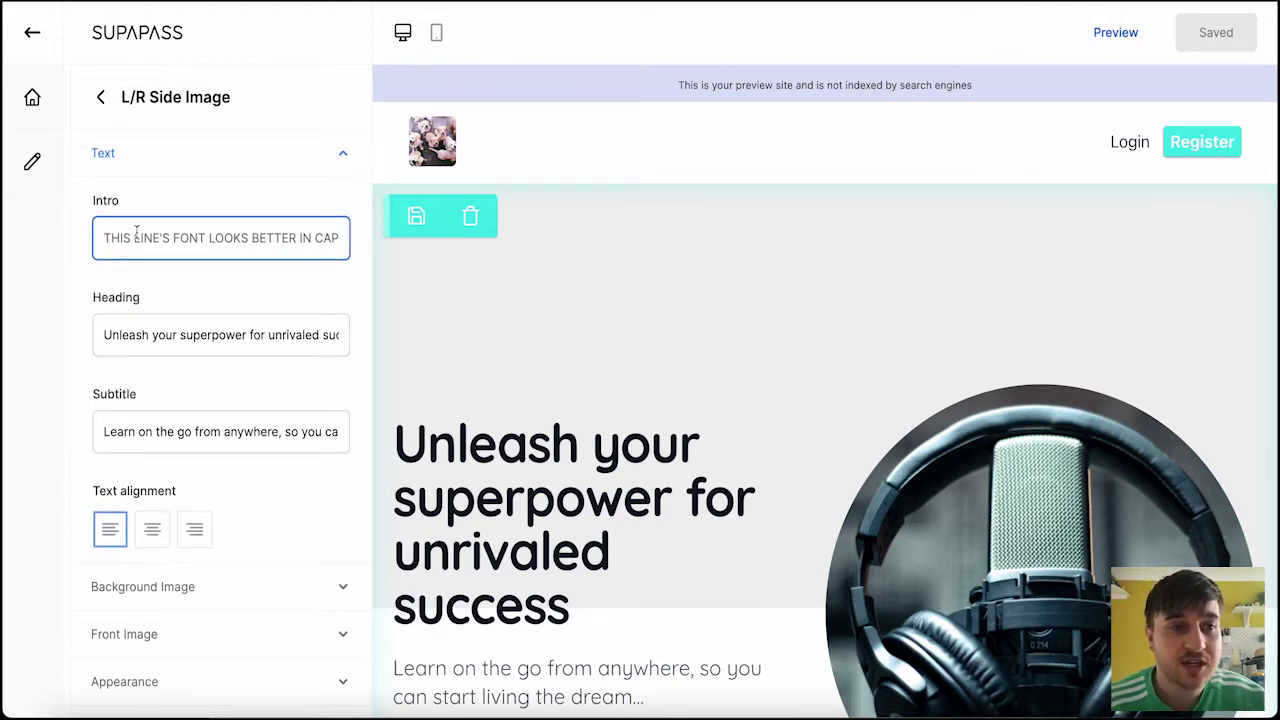
text(TEST SITE)
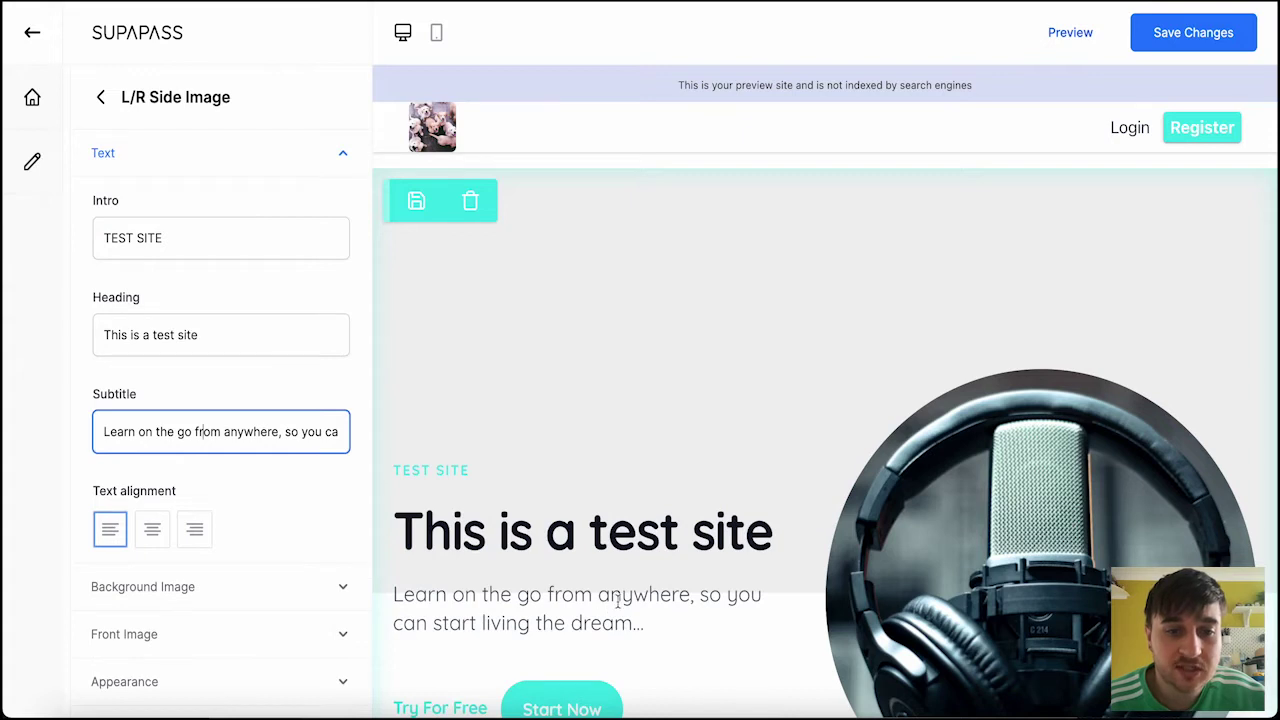
Try the text alignment options on the first block and set its text to centred
scroll(235, 413, down, 2)
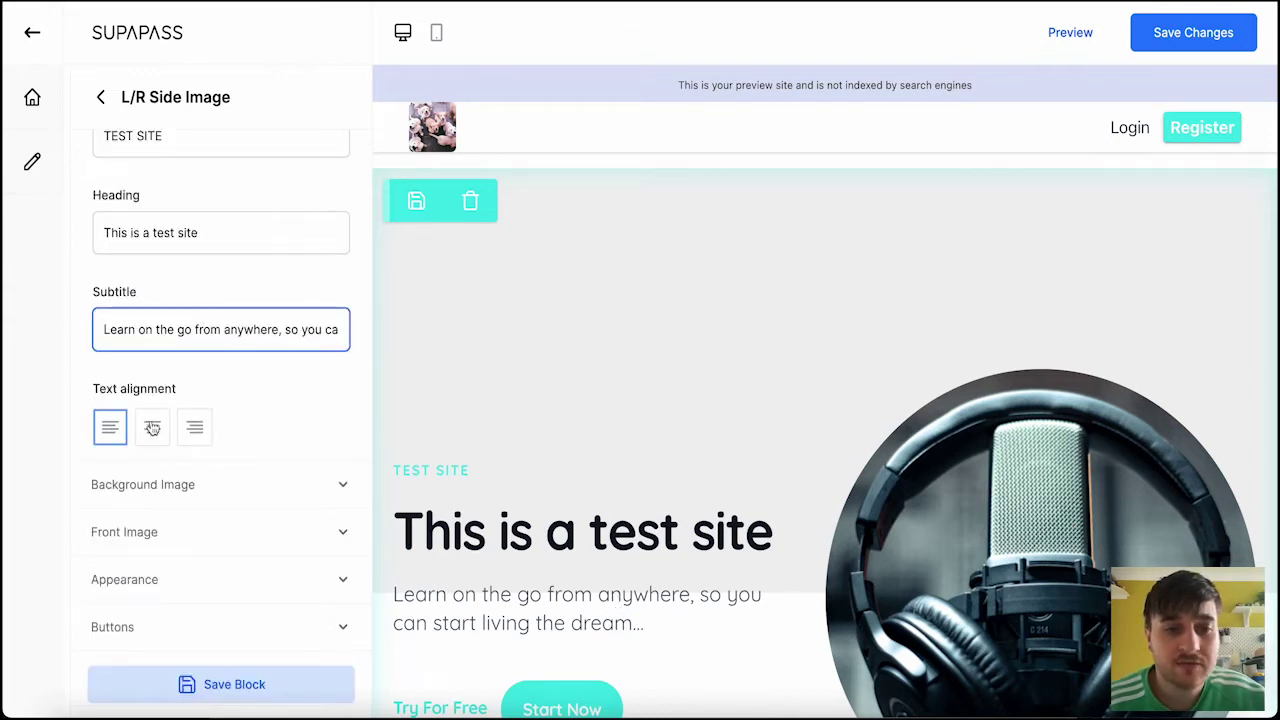
click(152, 428)
click(197, 430)
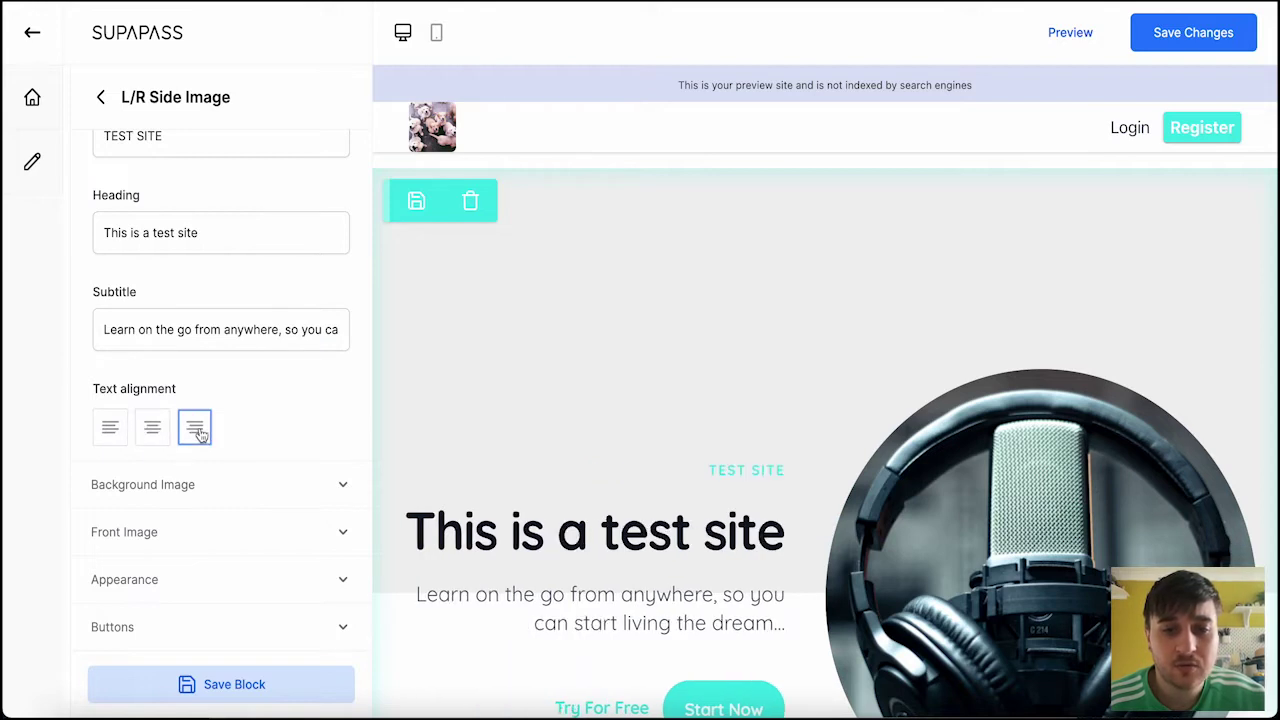
click(152, 428)
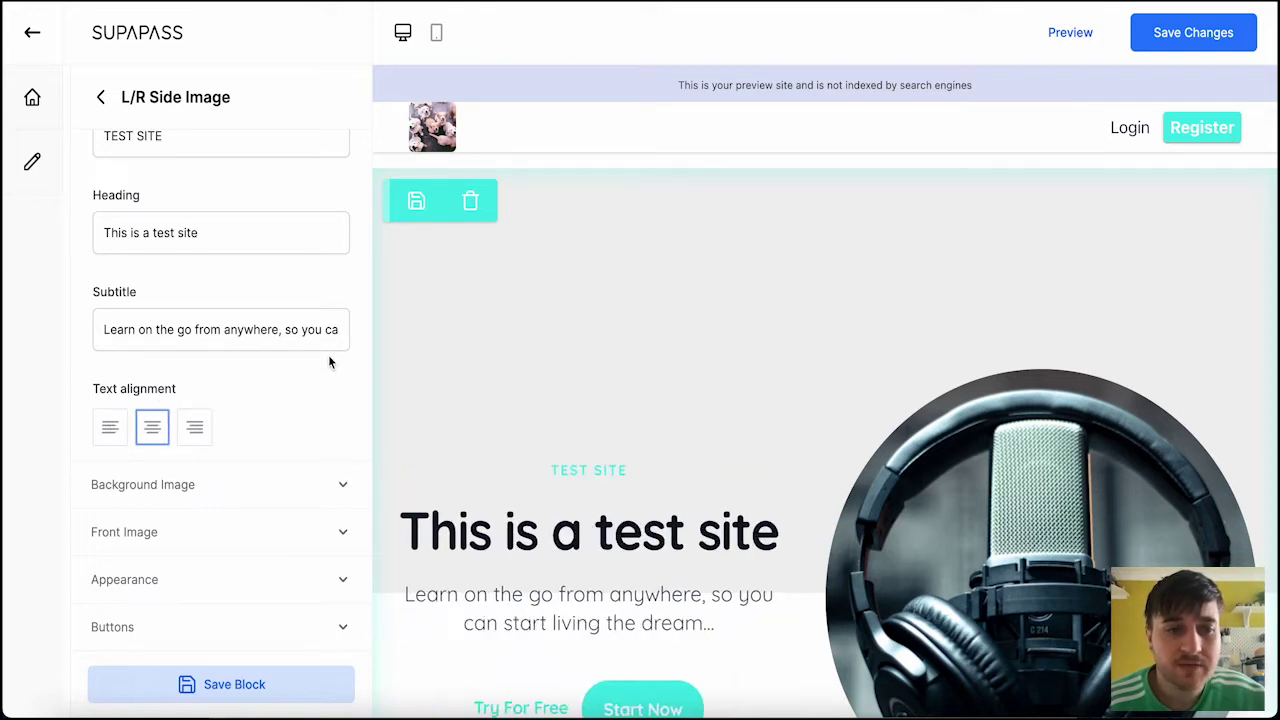
Set the pink mountain picture as the first block's background image, keeping its alignment in the middle
click(325, 484)
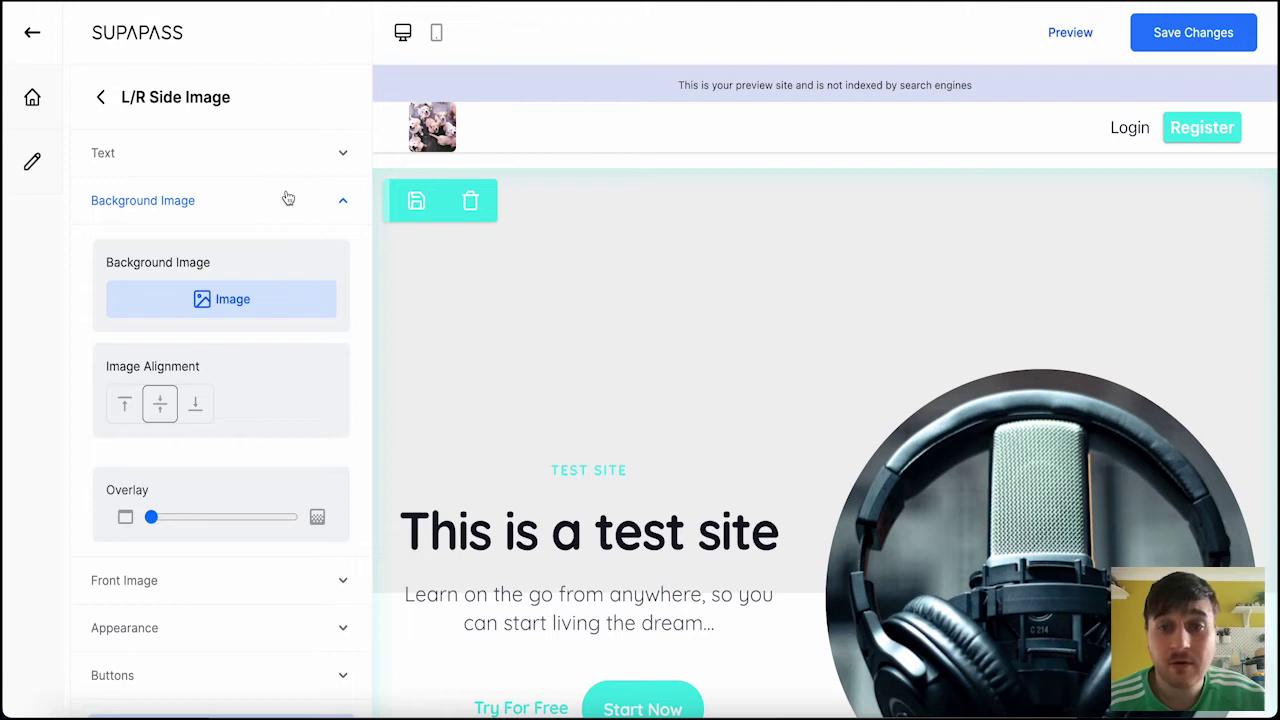
scroll(288, 198, down, 1)
click(231, 255)
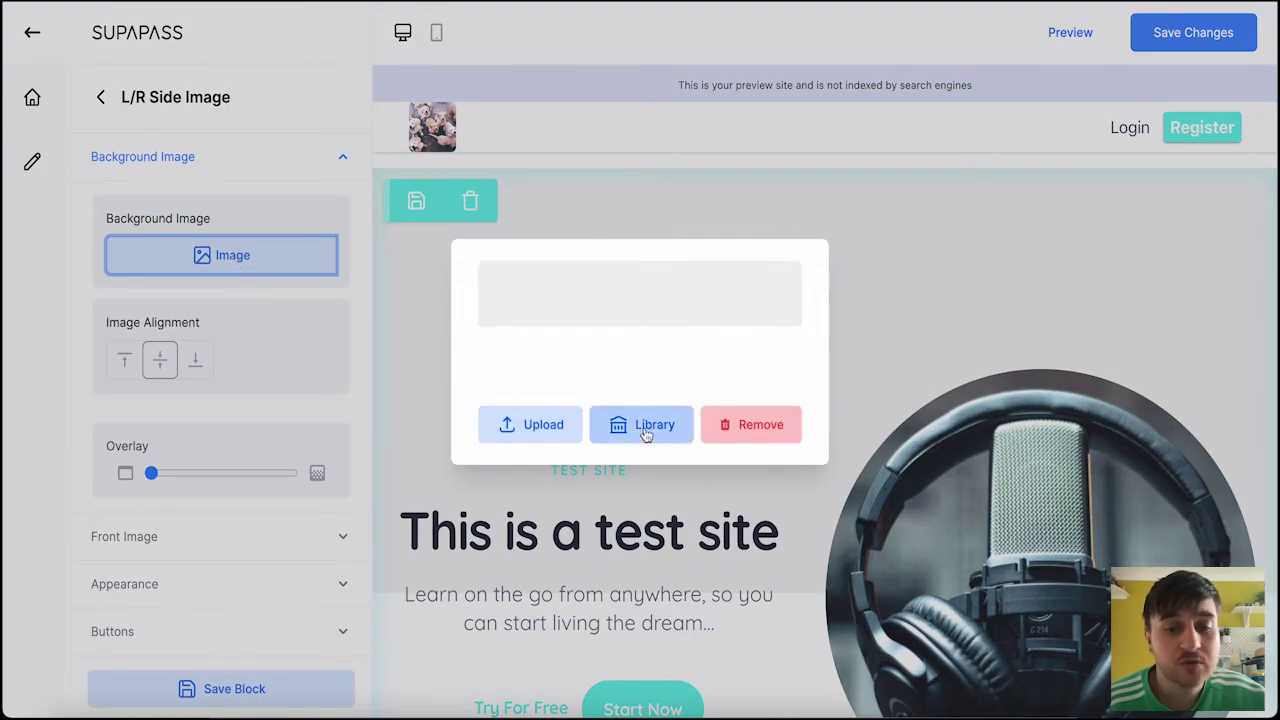
click(646, 428)
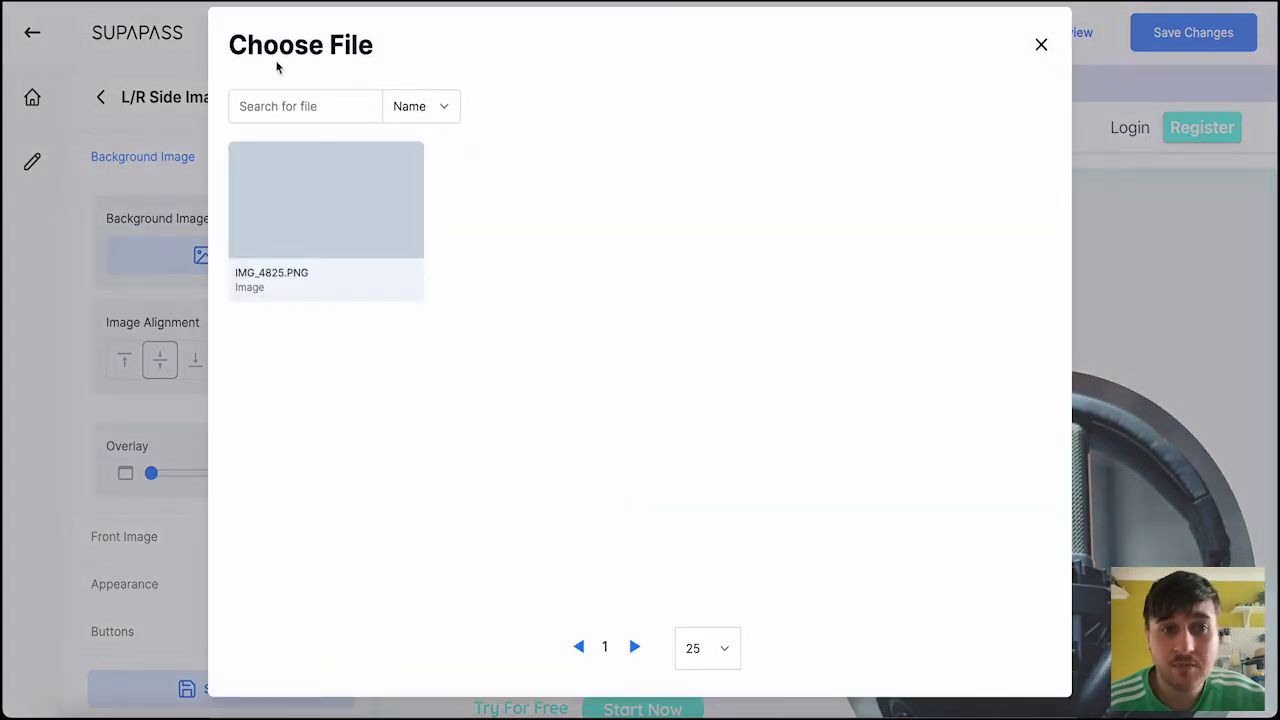
click(1041, 45)
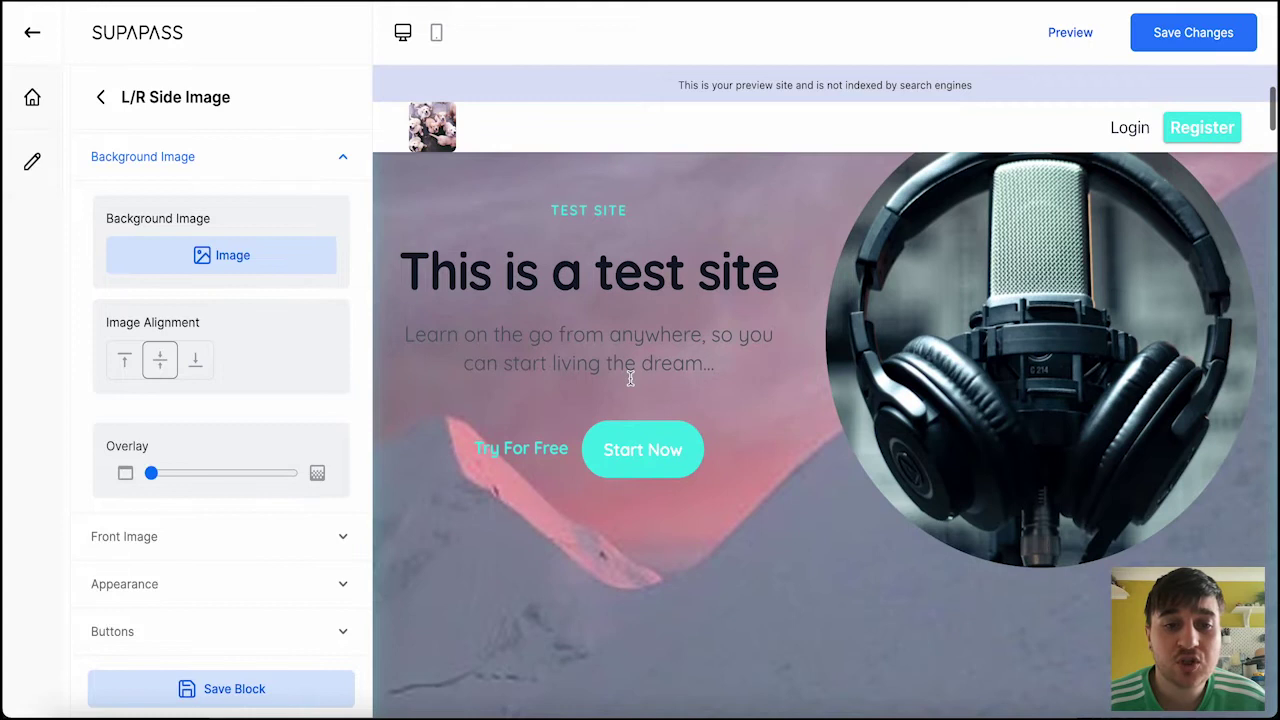
click(124, 360)
click(160, 360)
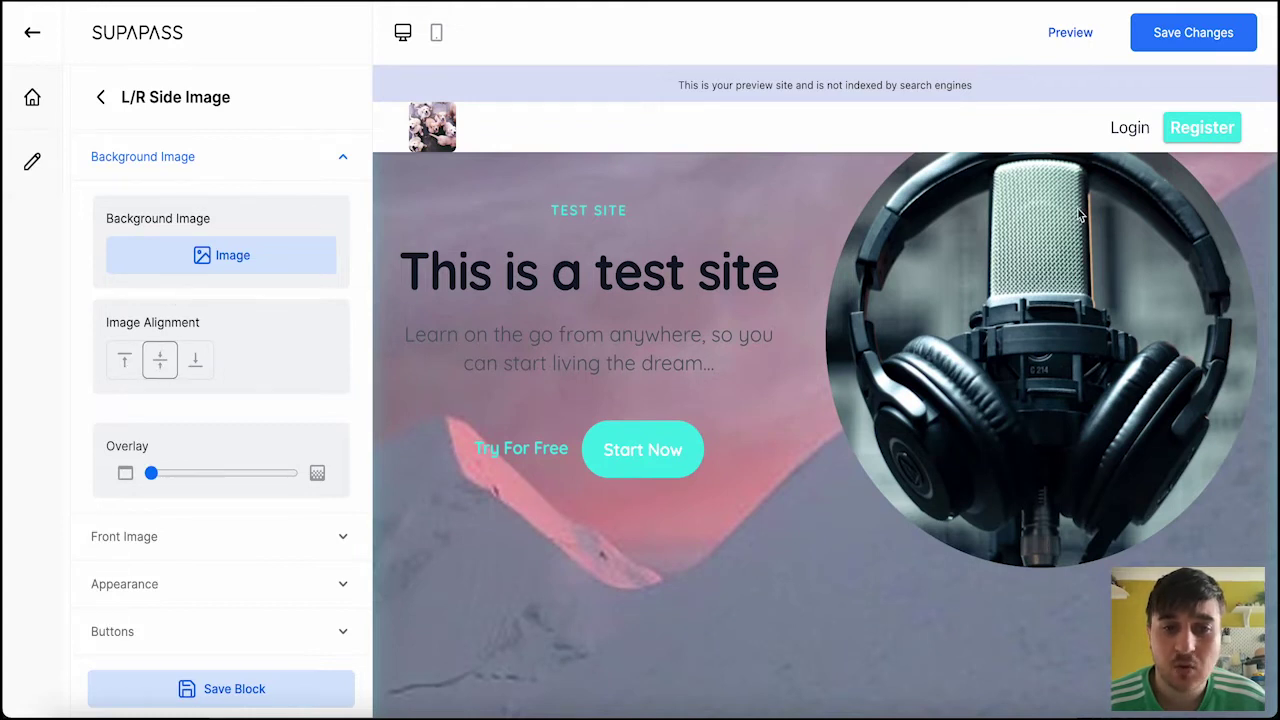
Darken the first block's background image by increasing its overlay
scroll(529, 357, down, 1)
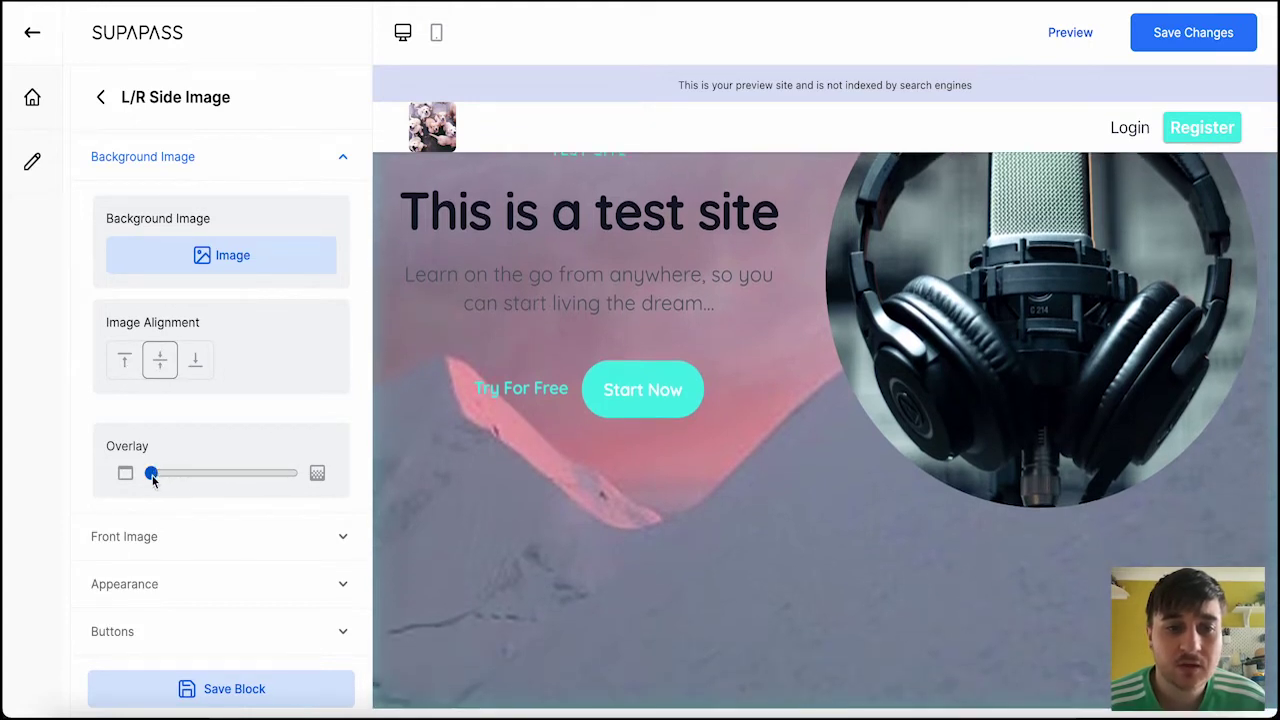
drag(151, 473, 123, 474)
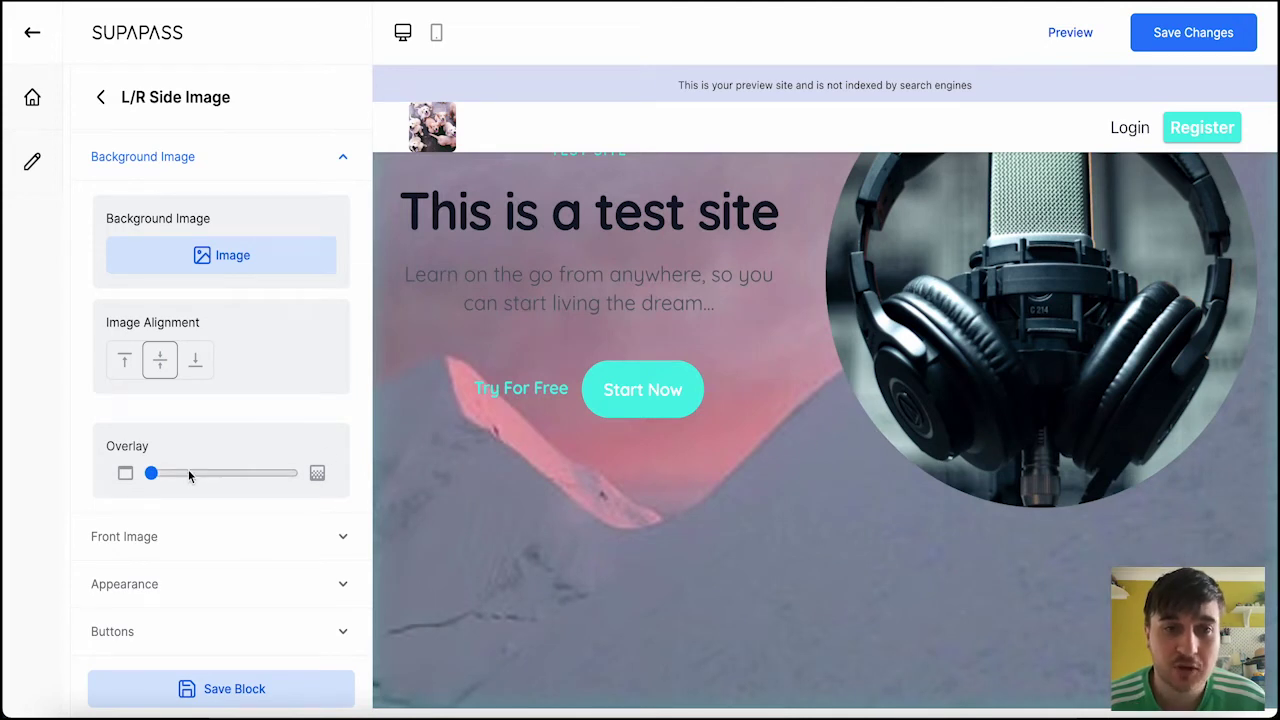
click(317, 473)
Replace the first block's front image with the photo of the cat peeking from behind the door
click(343, 536)
scroll(338, 333, down, 1)
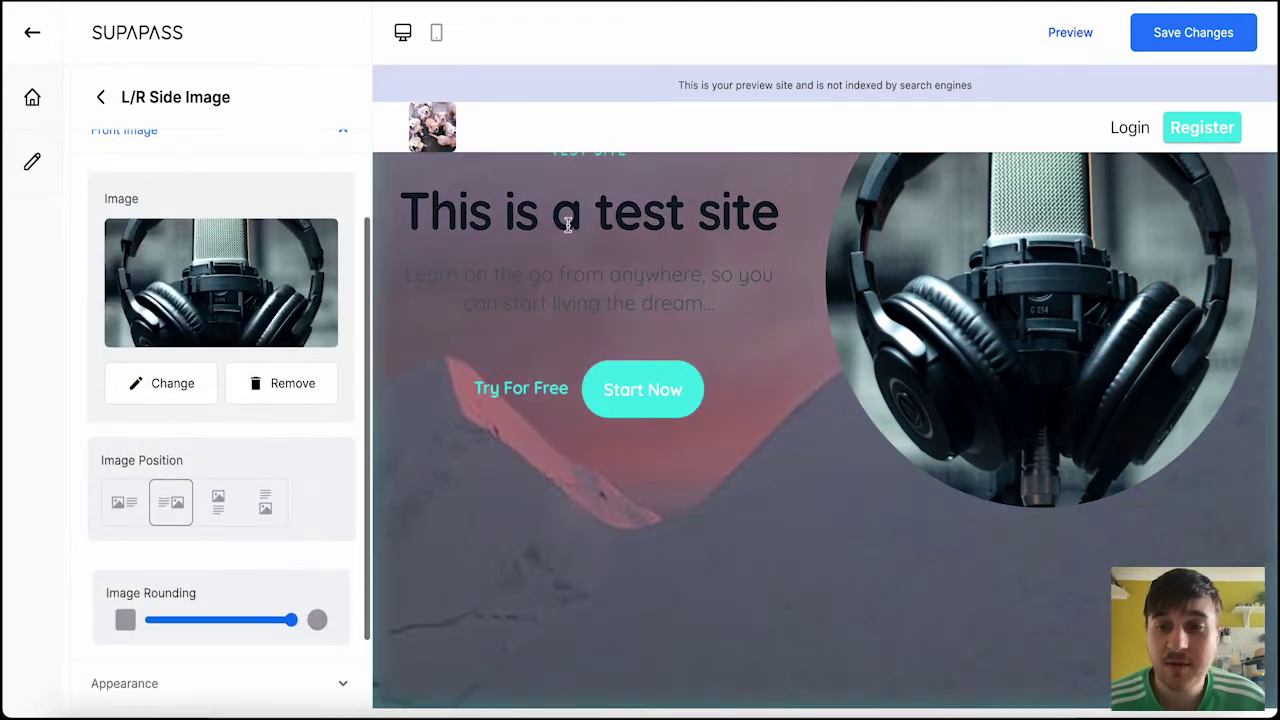
scroll(700, 300, up, 2)
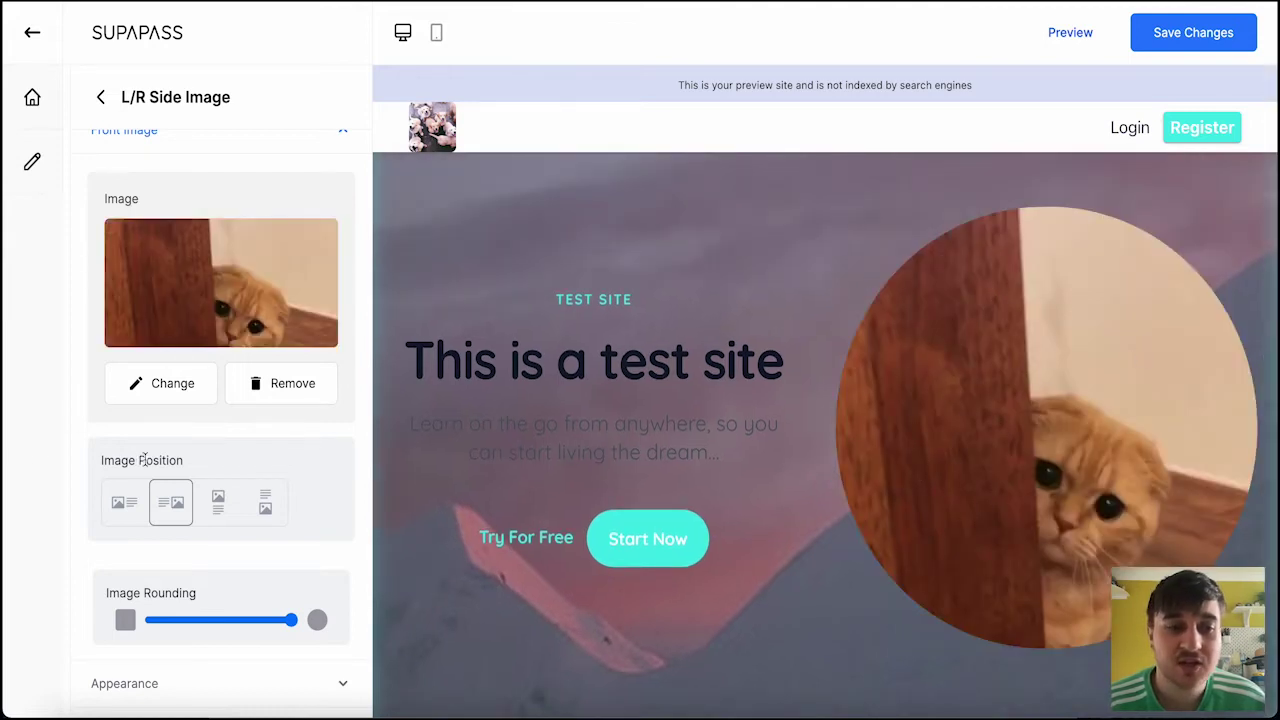
Try the front image positions, keep the cat photo to the right of the text, and reduce its rounding to slightly rounded corners
scroll(278, 468, down, 2)
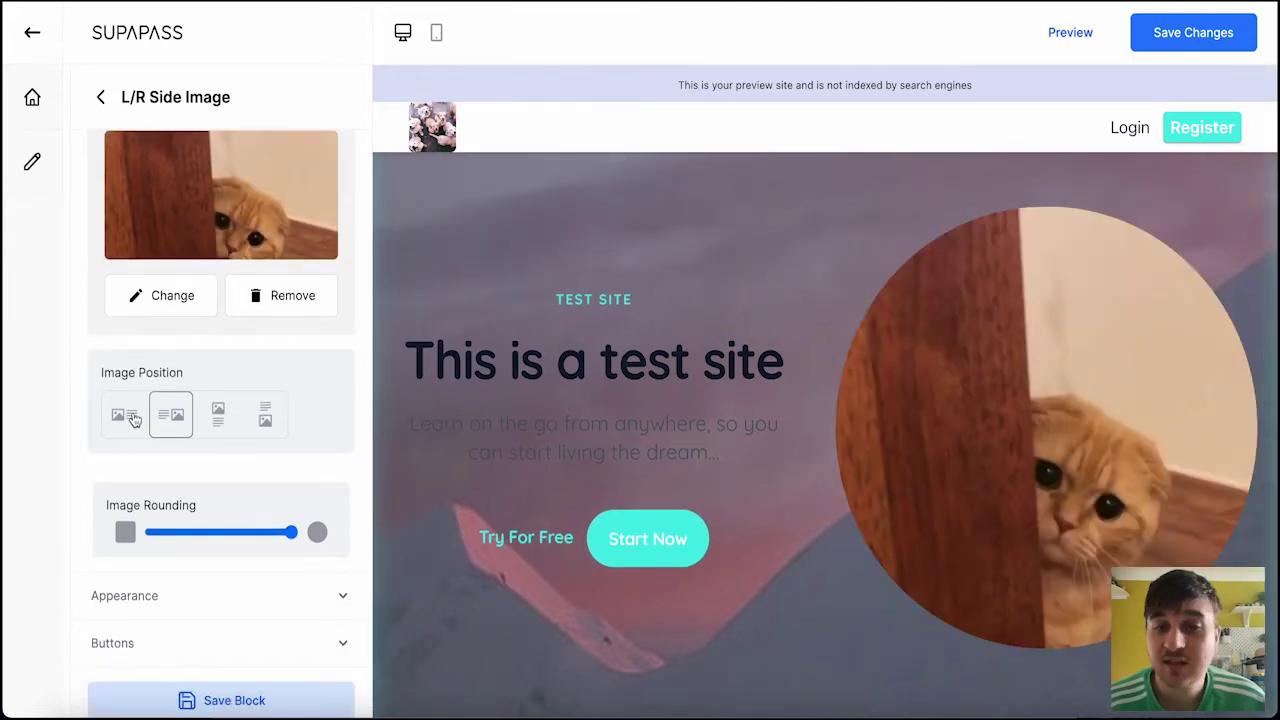
click(133, 419)
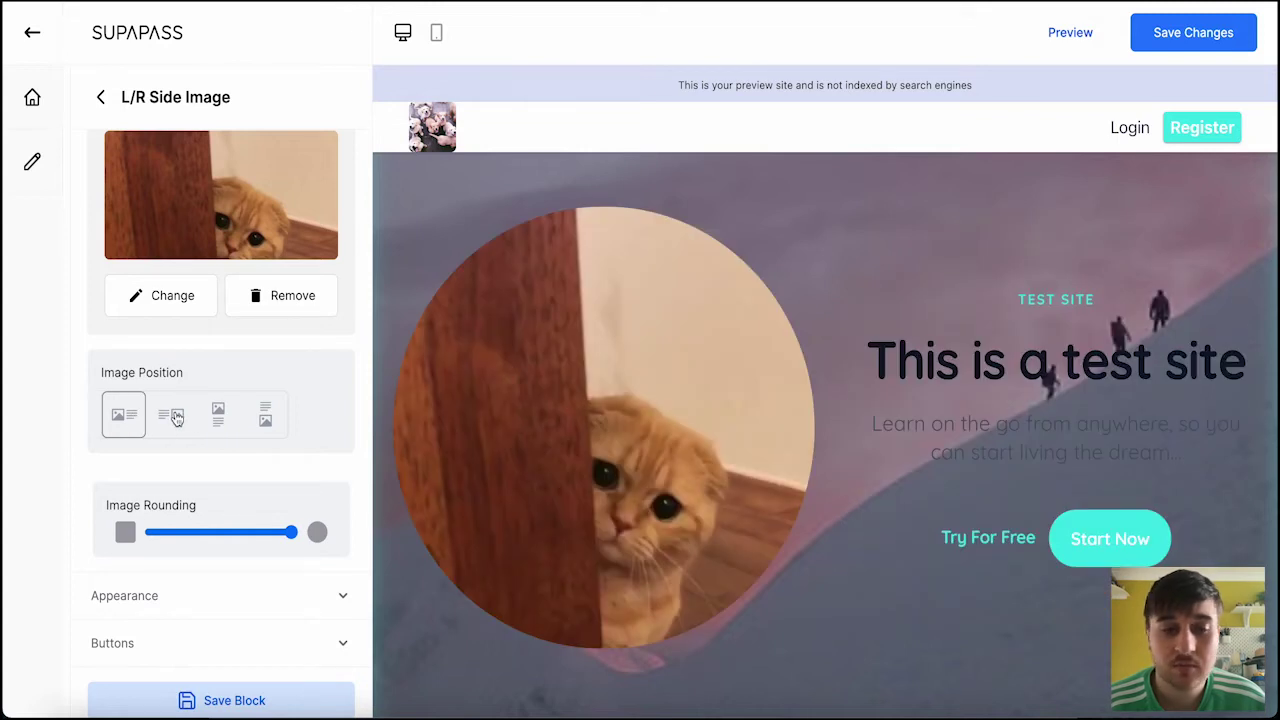
click(175, 418)
click(220, 416)
click(175, 418)
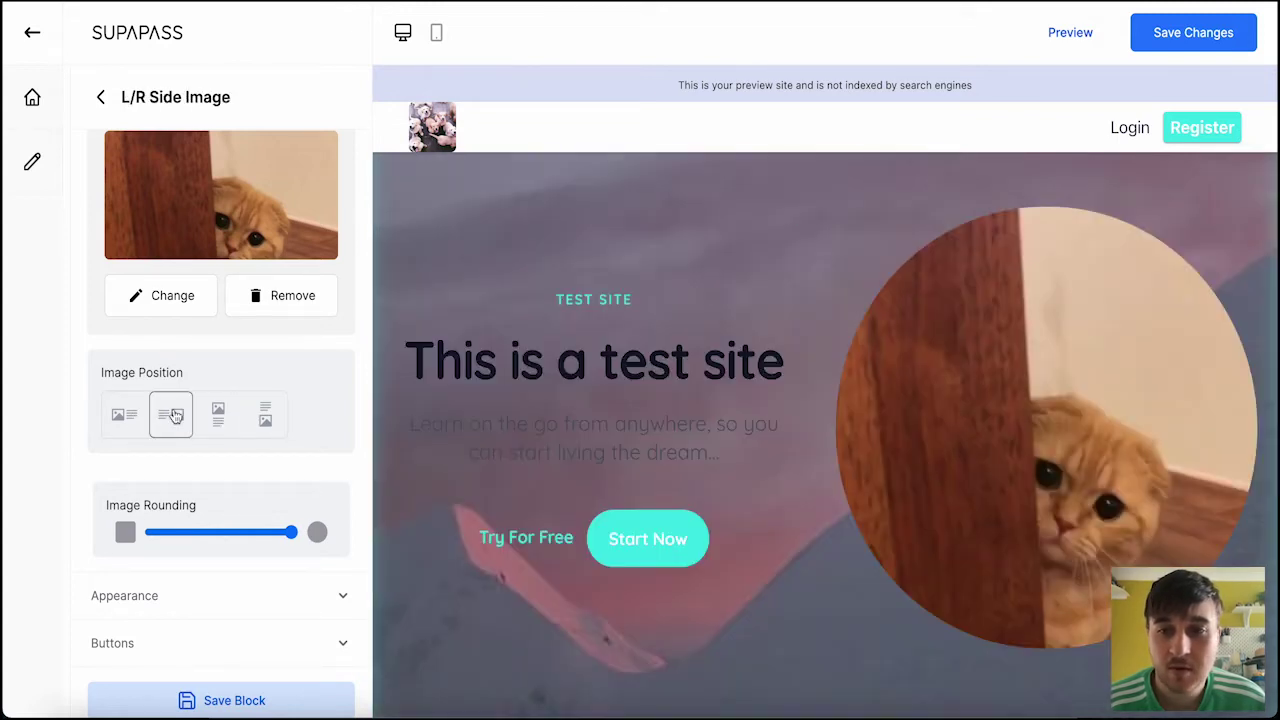
scroll(266, 443, down, 1)
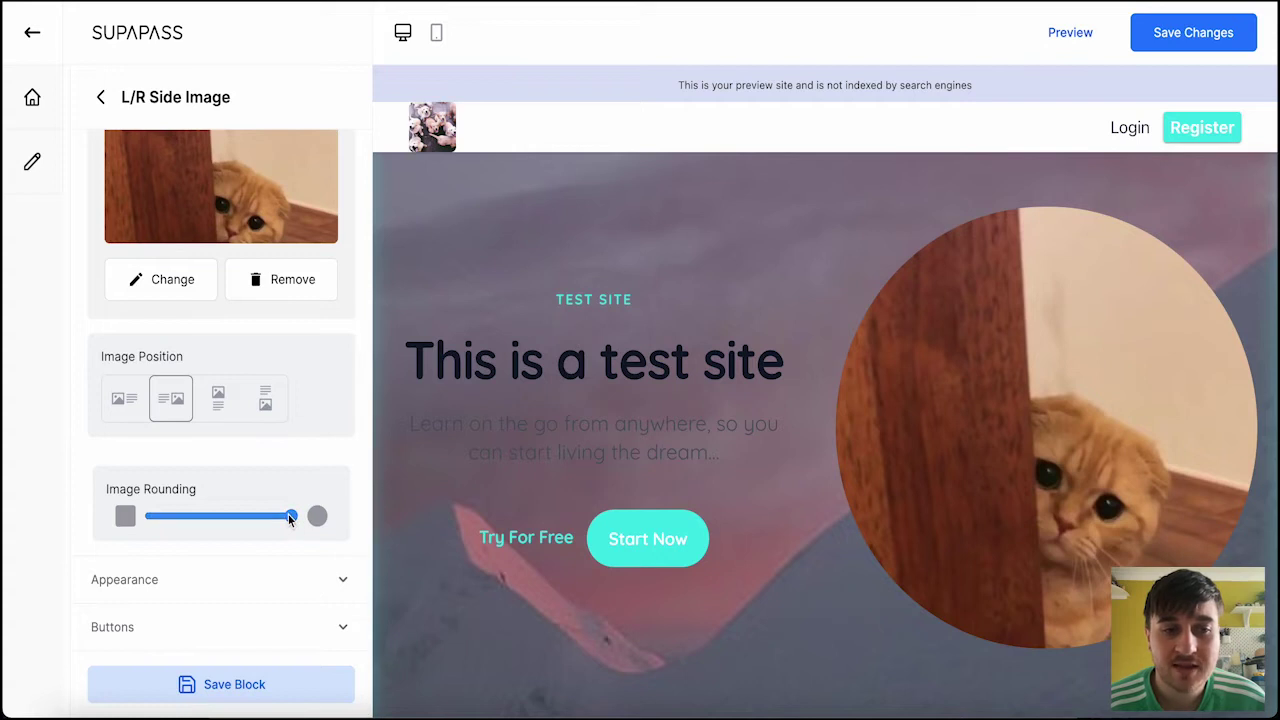
drag(289, 517, 263, 518)
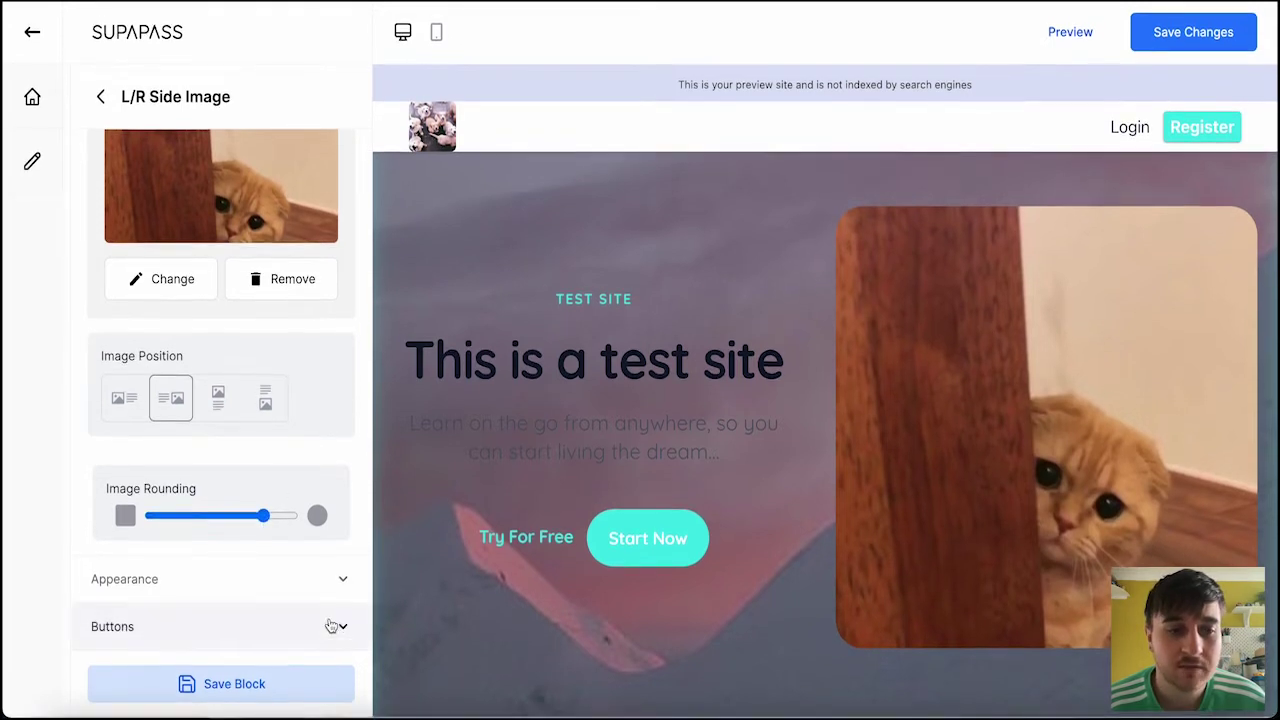
Compare the appearance themes on the first block and set it to the dark theme
click(328, 587)
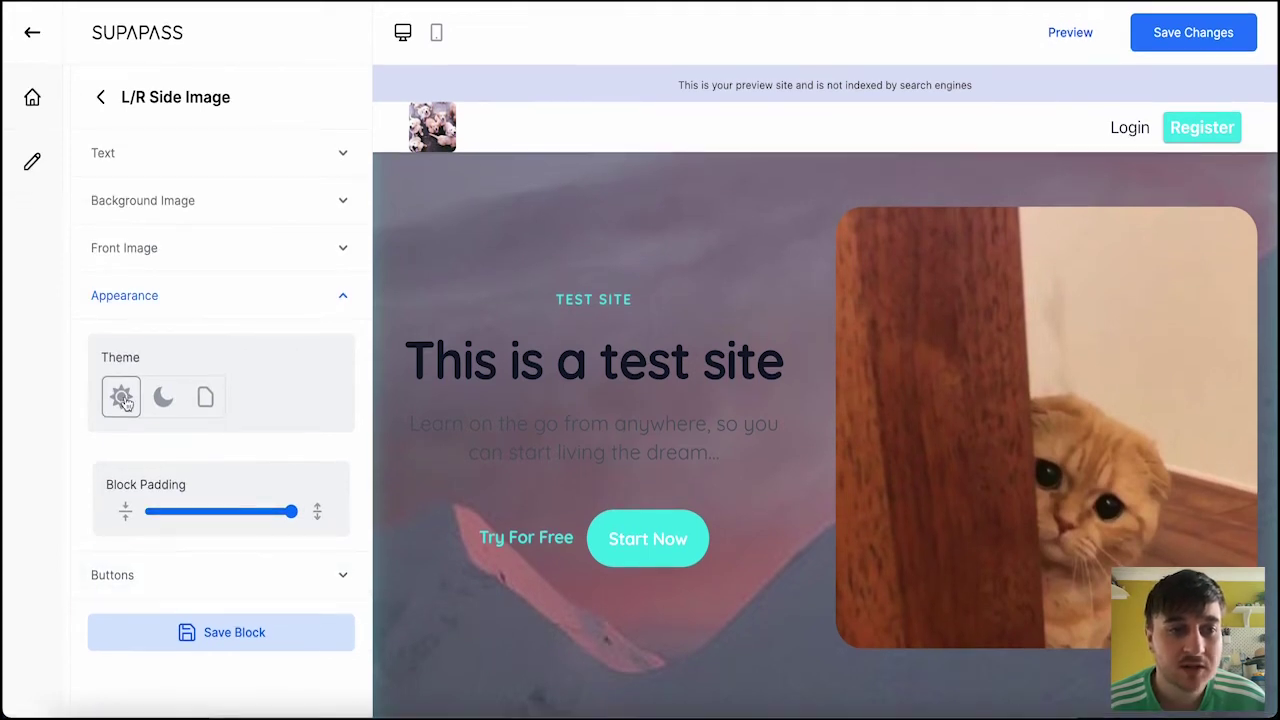
click(164, 399)
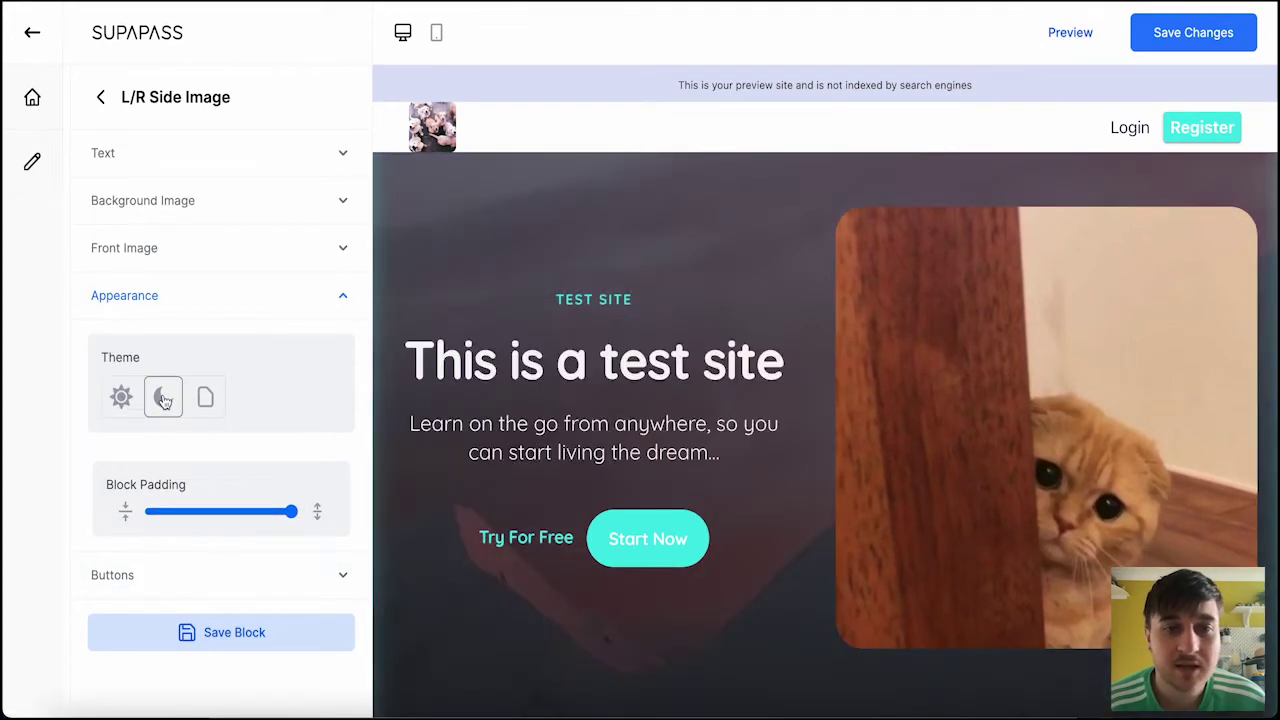
click(207, 404)
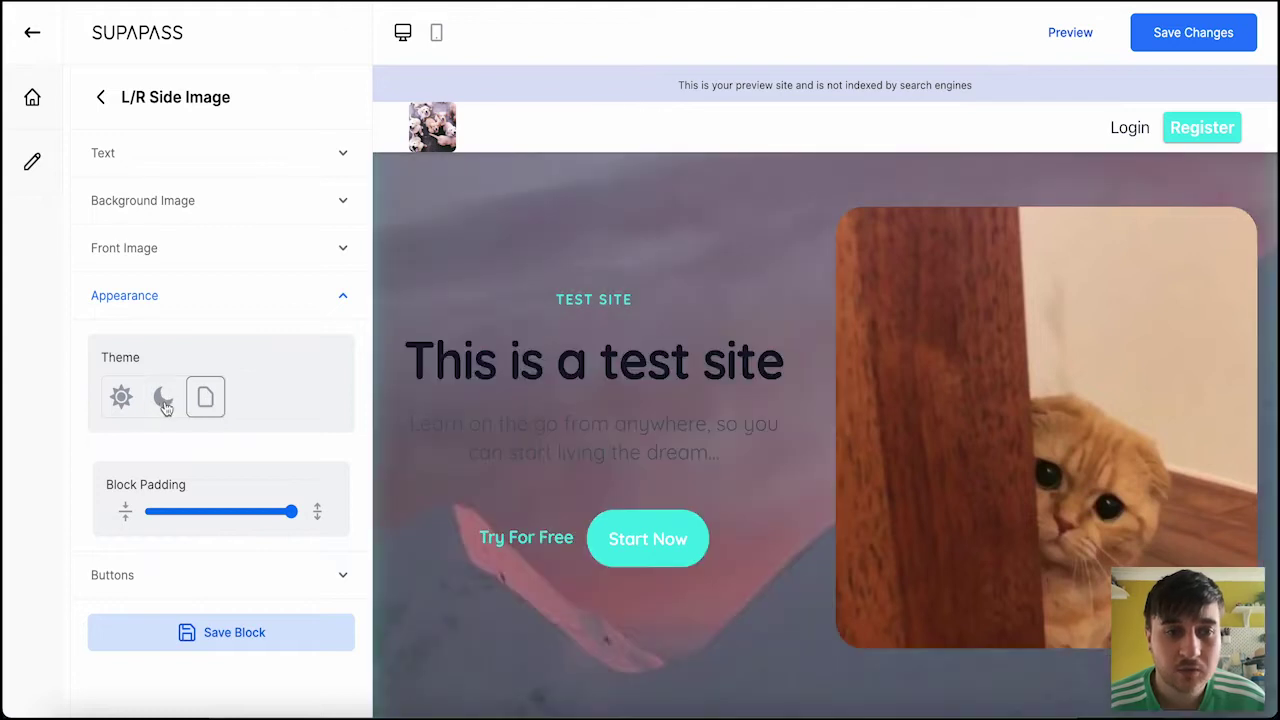
click(166, 406)
click(123, 401)
click(164, 399)
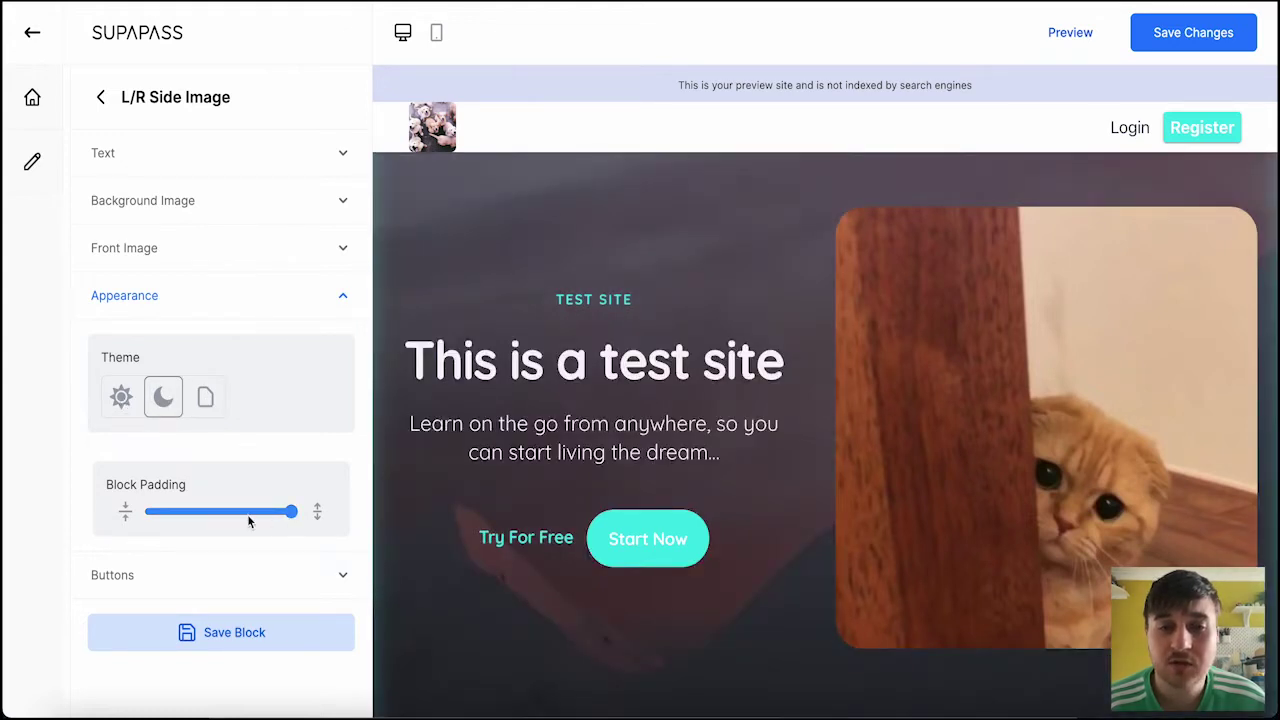
Set the first block's padding to the maximum, review the page, and save the block
drag(247, 514, 318, 518)
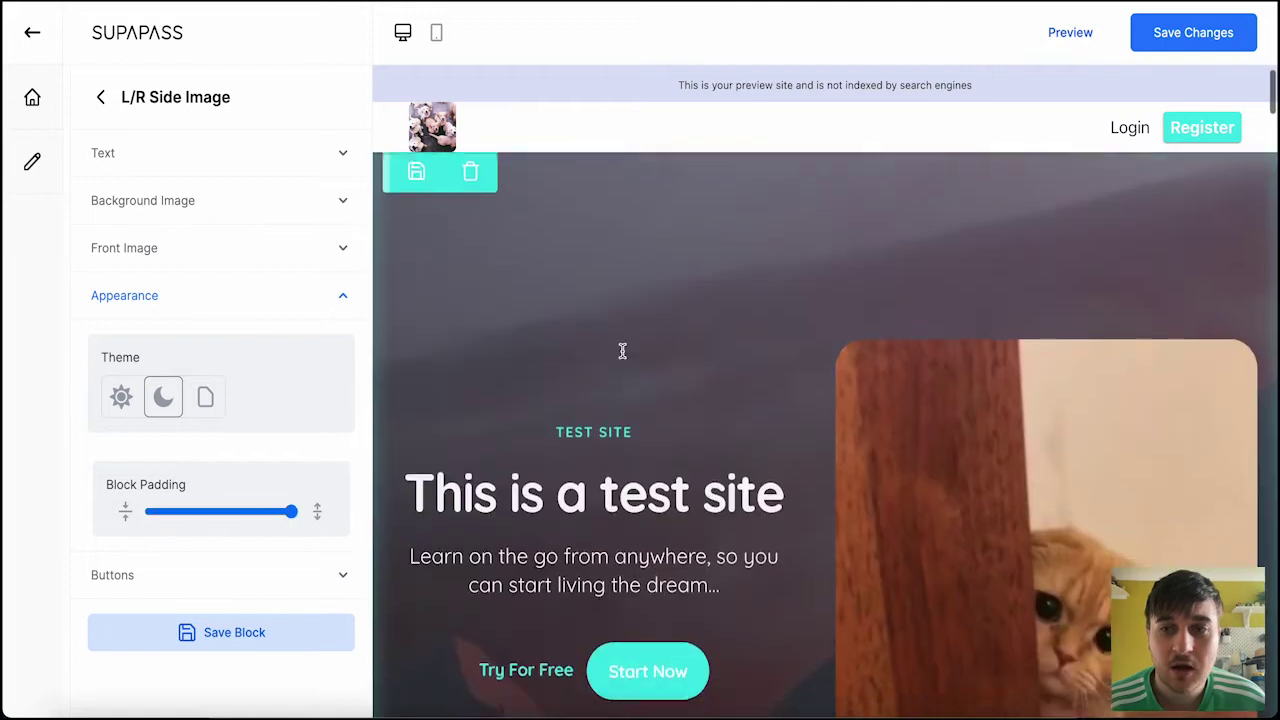
scroll(622, 351, down, 2)
scroll(622, 350, down, 5)
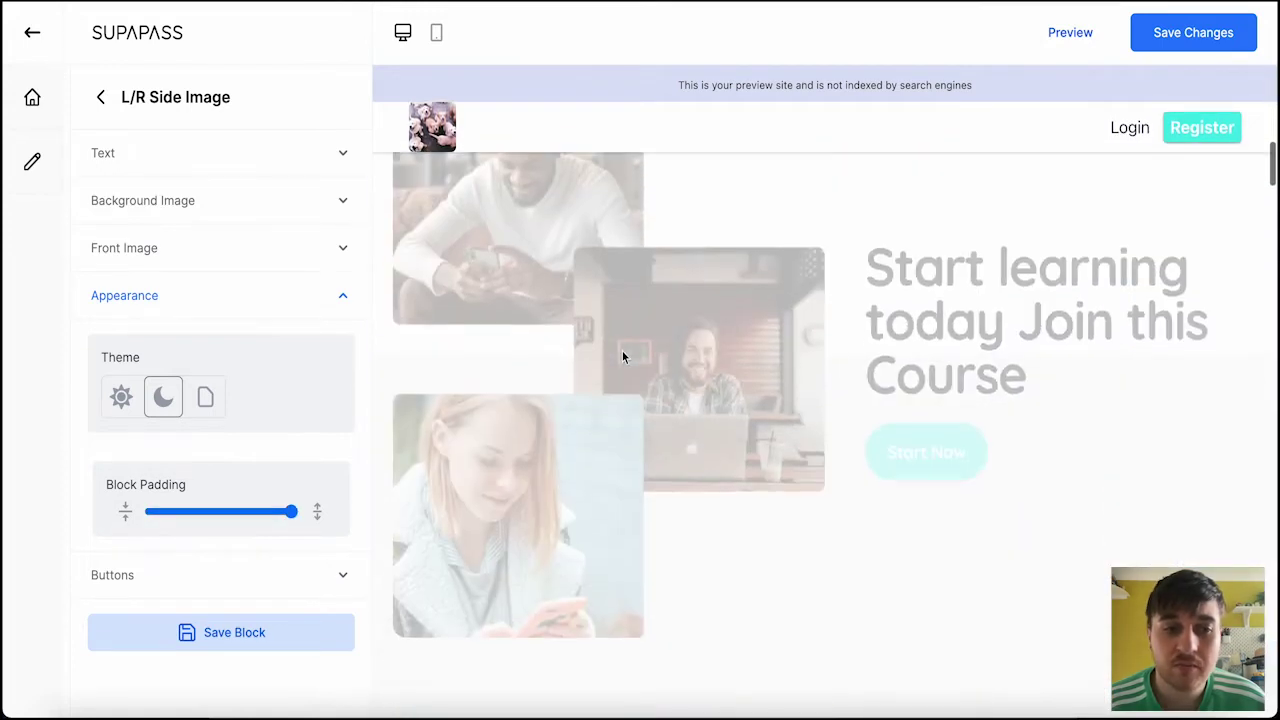
scroll(670, 277, up, 5)
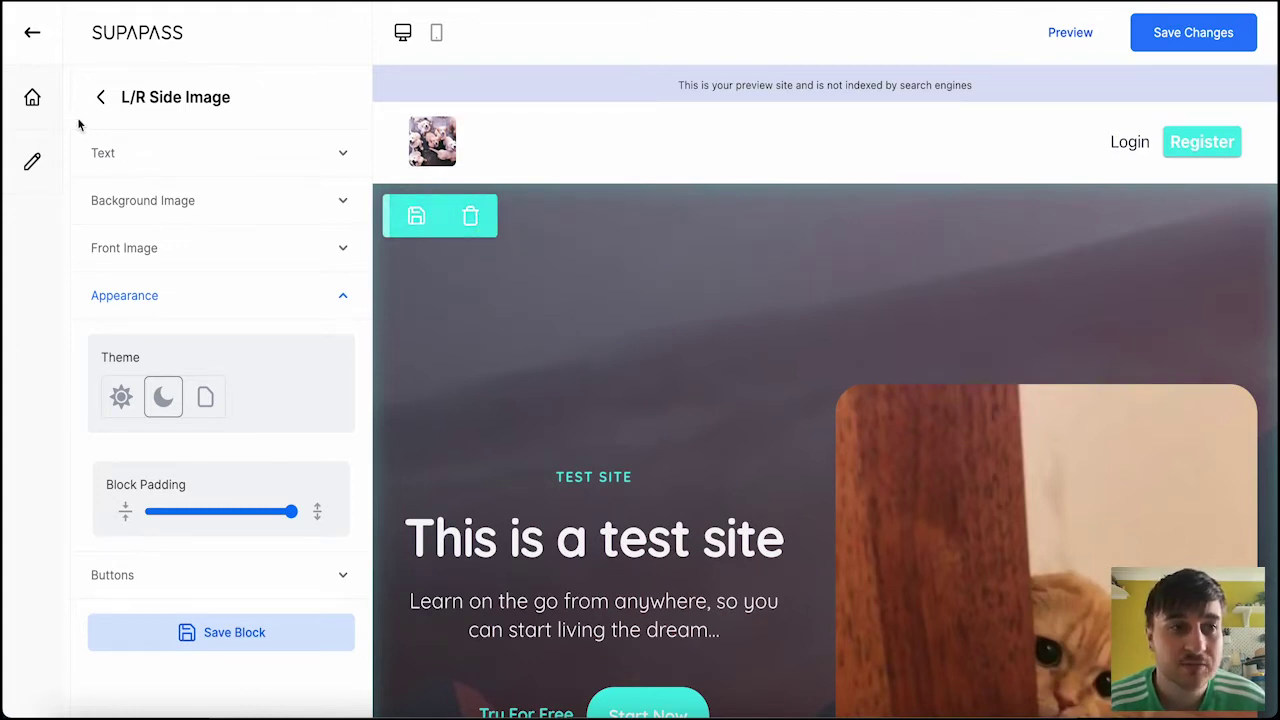
click(220, 632)
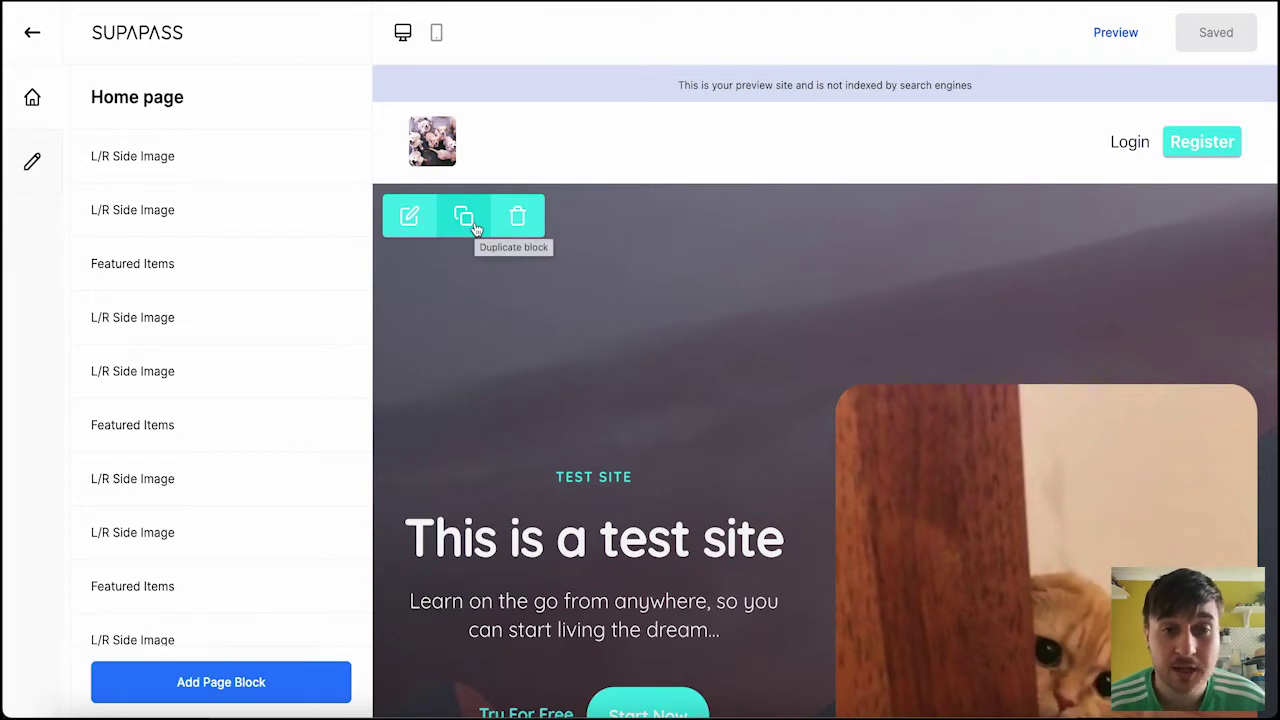
Open the second home page block for editing and set its intro to "Test"
scroll(753, 393, down, 6)
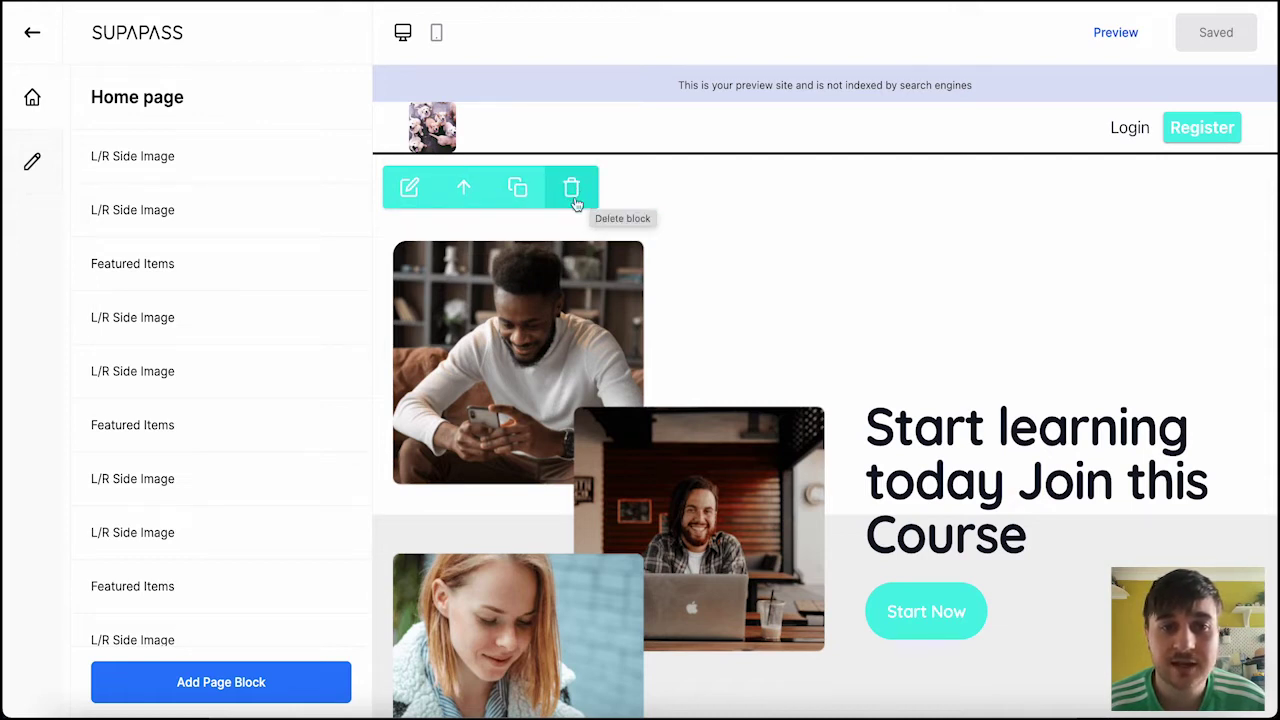
click(409, 190)
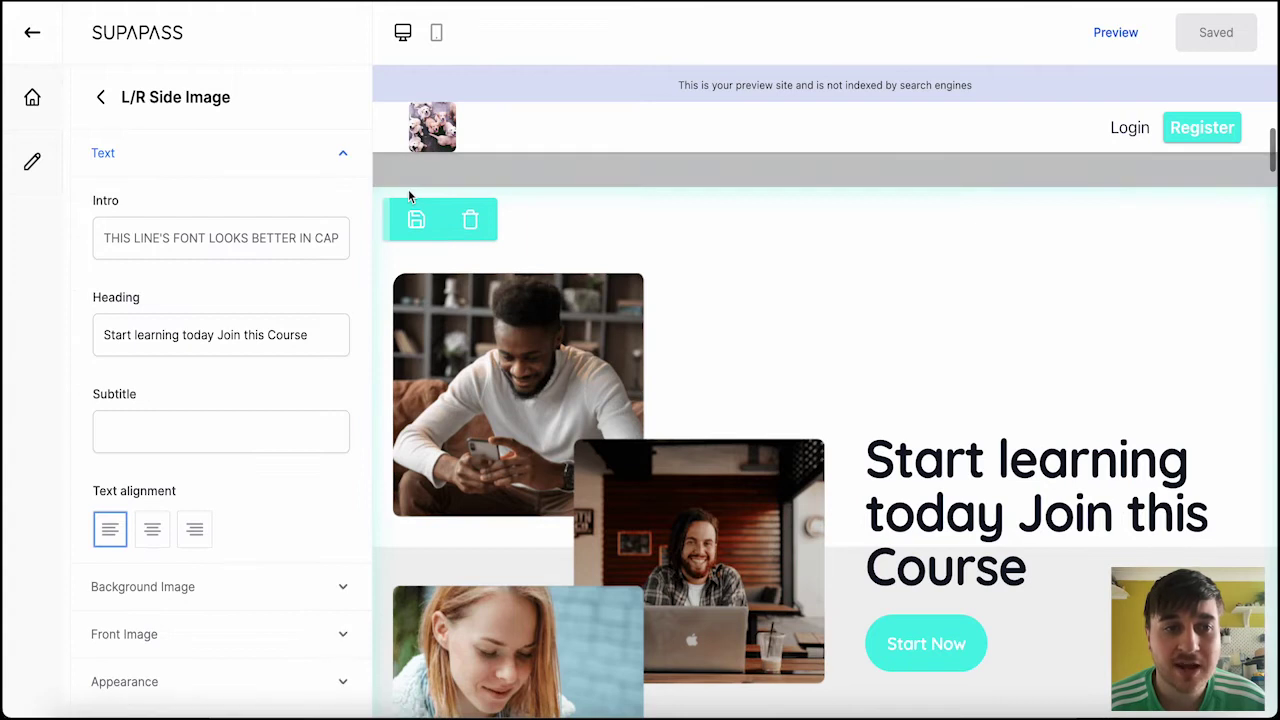
click(125, 236)
text(Test)
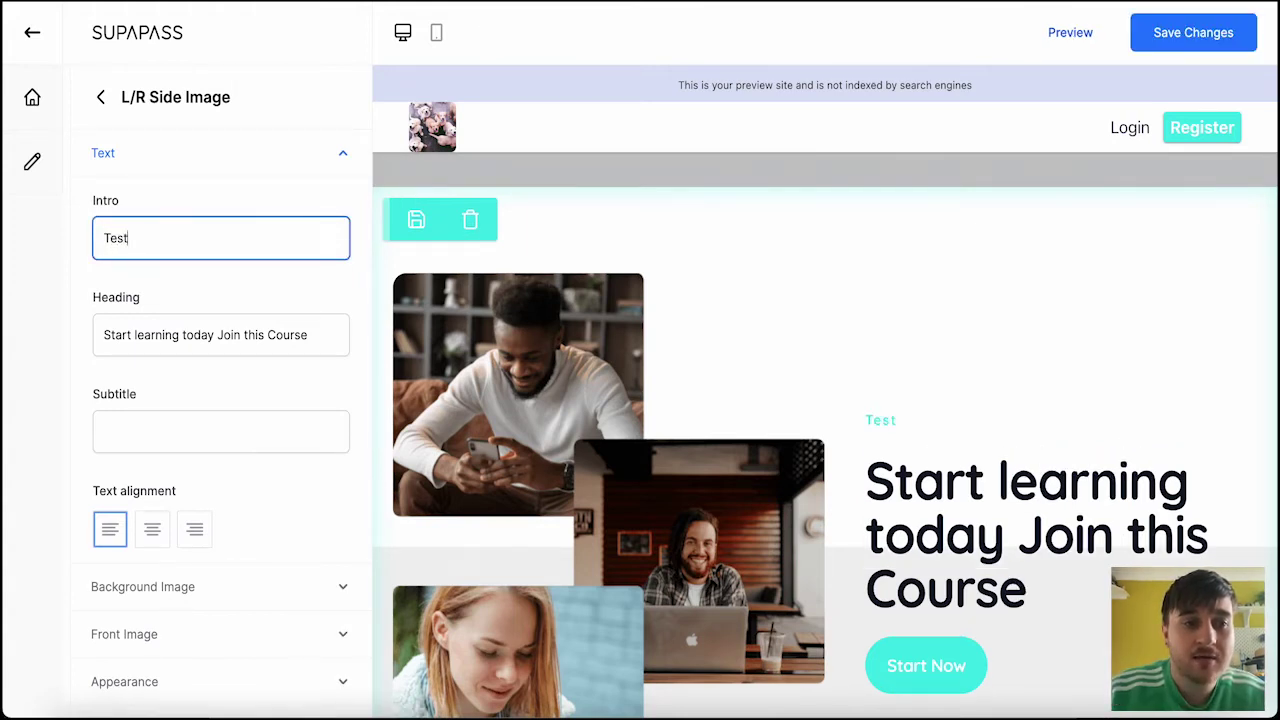
Set the second block's heading to "This is my site" and its subtitle to "Welcome to my test site"
click(220, 335)
key(ctrl+a)
key(BackSpace)
text(This is my site)
click(171, 416)
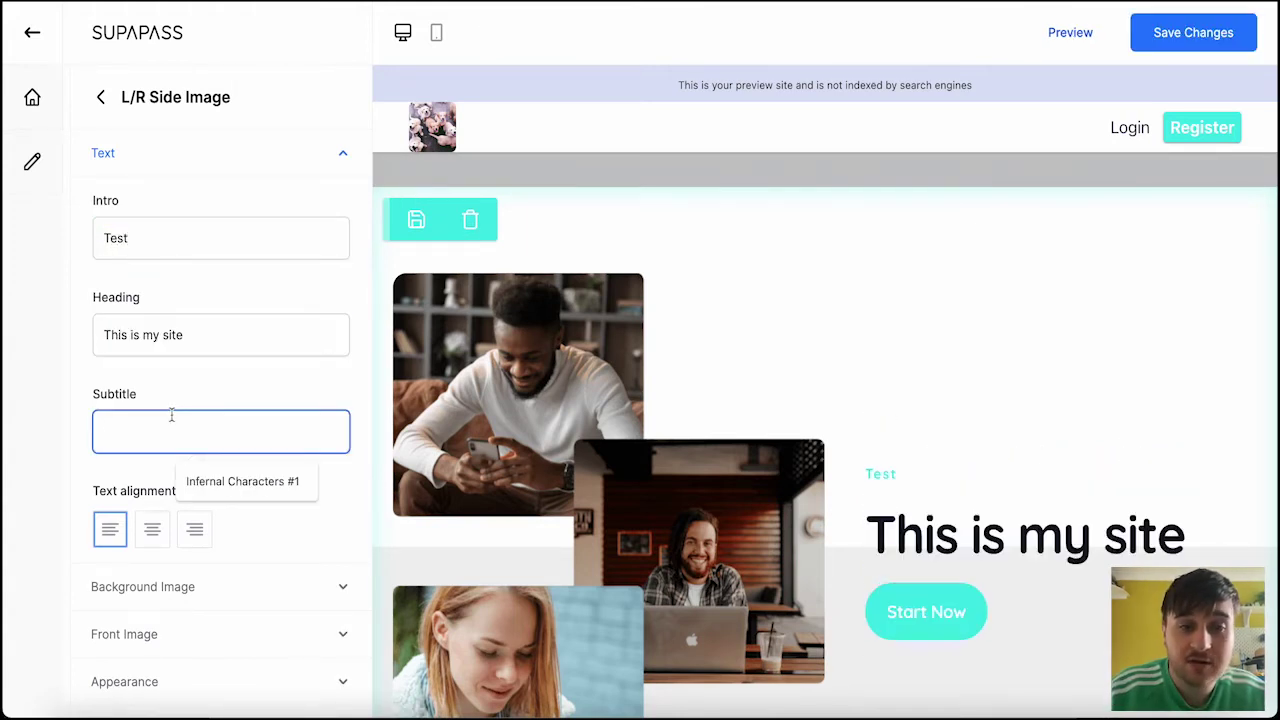
text(Welcome to my test site)
Place the second block's front image to the right of the text and set its rounding to the maximum
scroll(151, 449, down, 1)
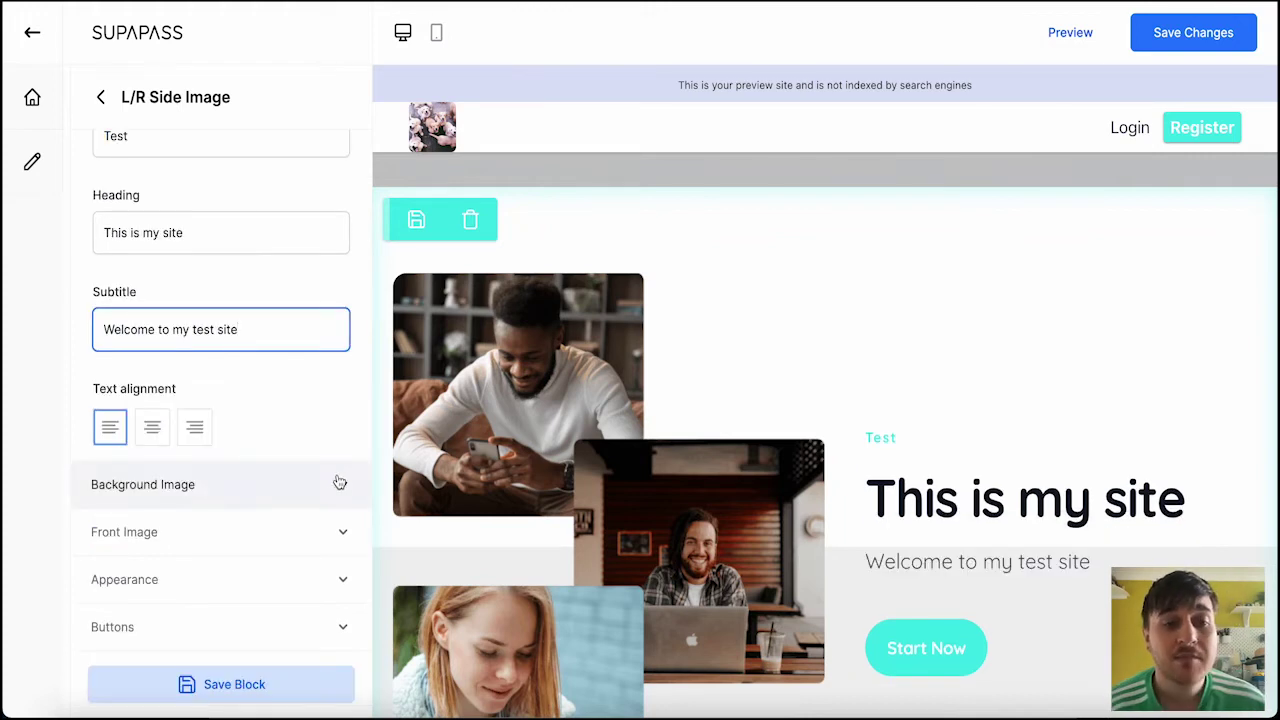
click(335, 483)
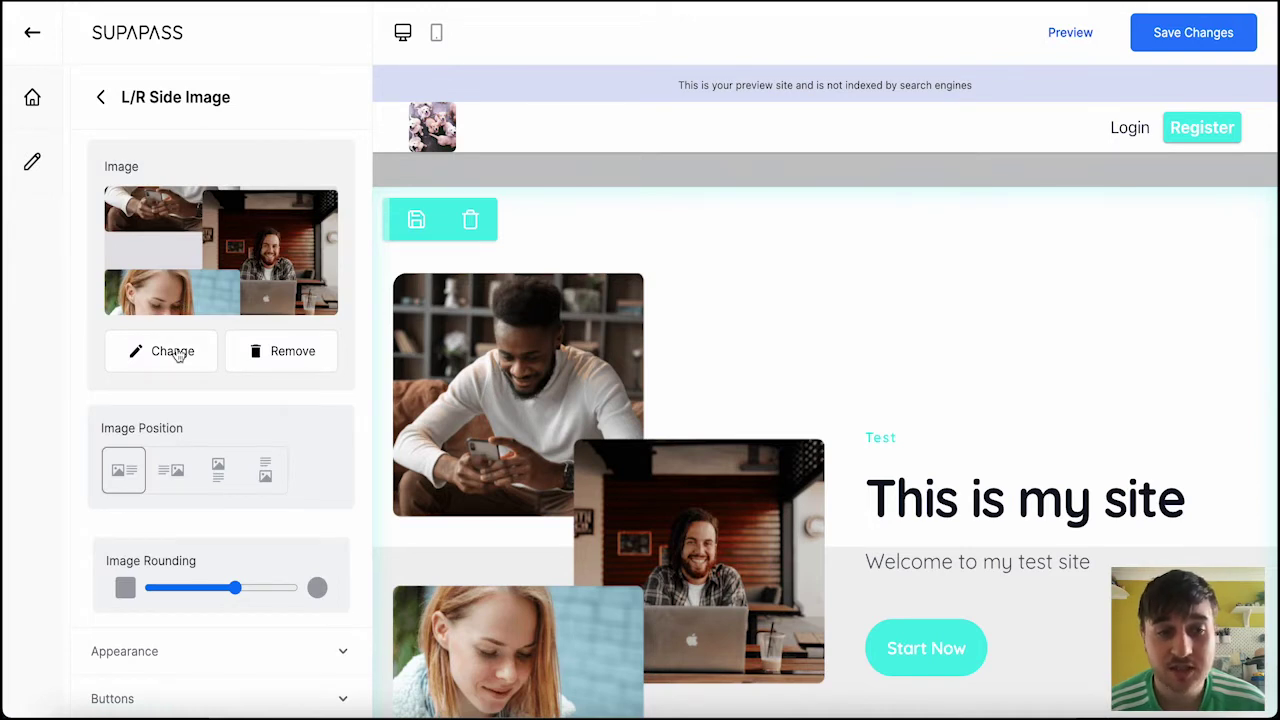
scroll(177, 355, down, 1)
click(171, 398)
drag(234, 516, 305, 520)
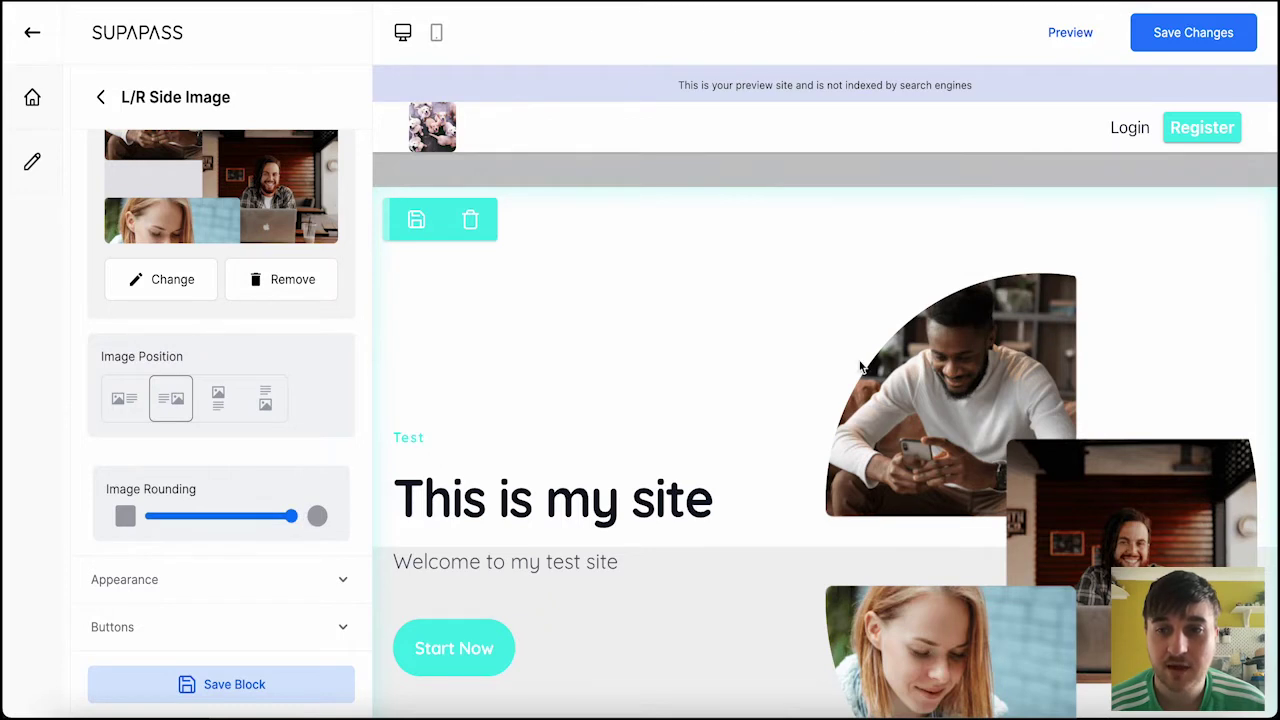
Try the dark and page themes on the second block and return it to the light theme
scroll(860, 363, up, 4)
scroll(860, 363, down, 5)
click(124, 579)
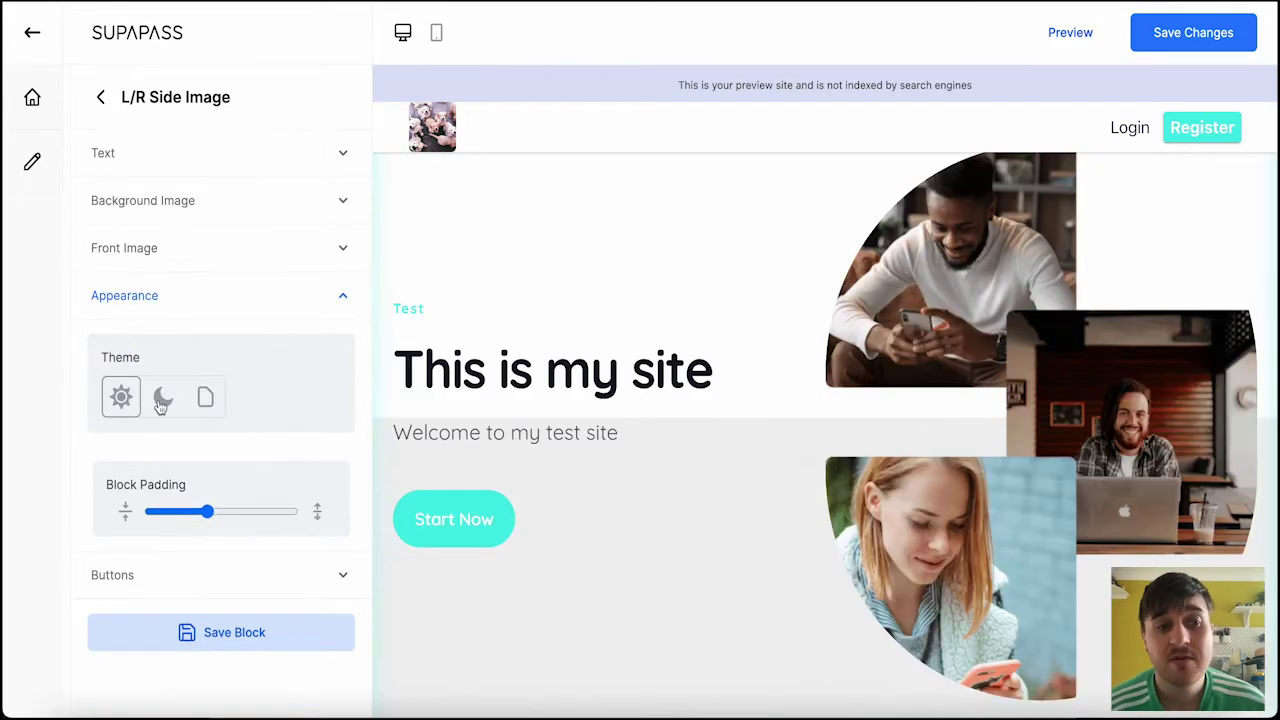
click(163, 400)
click(205, 398)
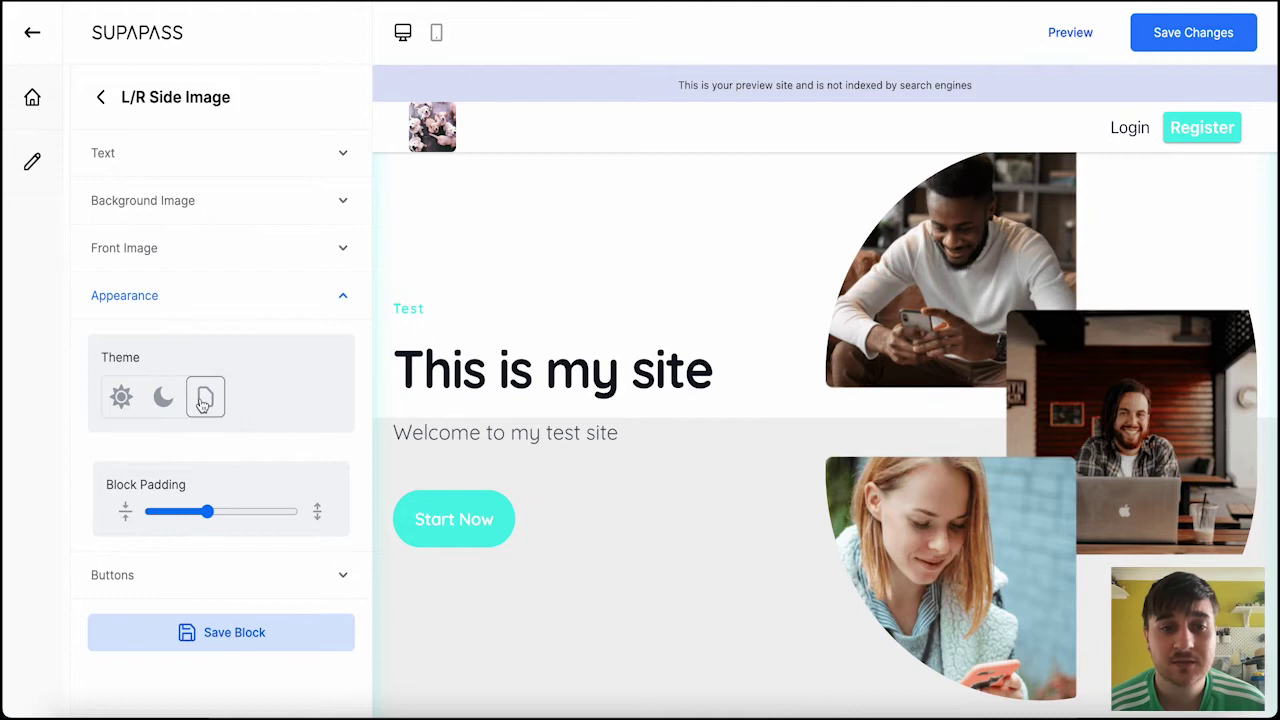
click(121, 398)
click(200, 296)
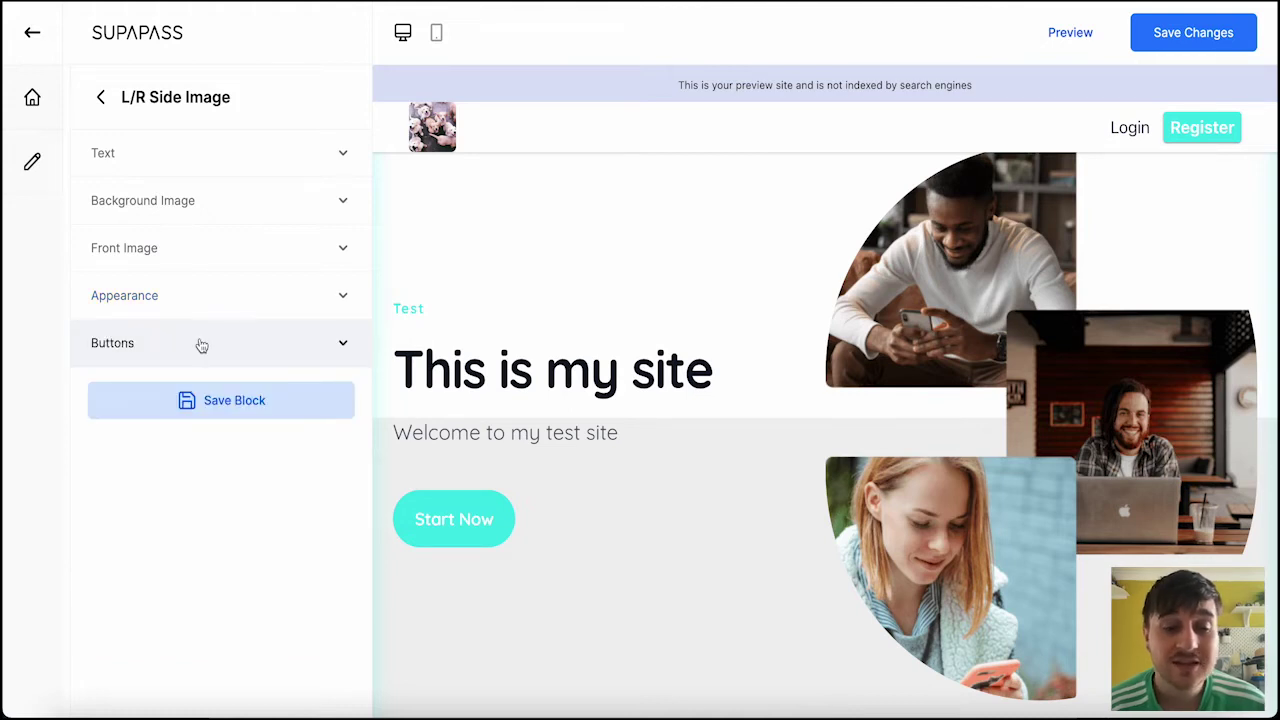
Change the text of the second block's Start Now button to "Click Here"
click(201, 345)
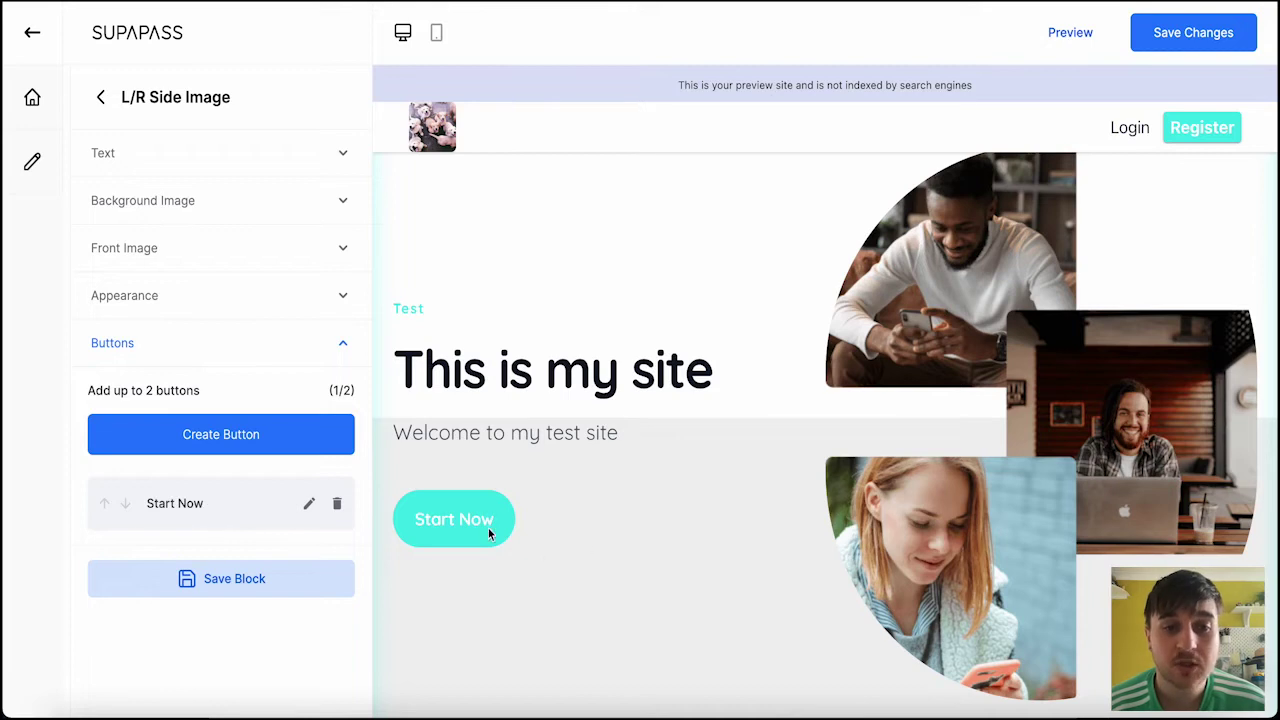
click(311, 507)
drag(200, 437, 72, 423)
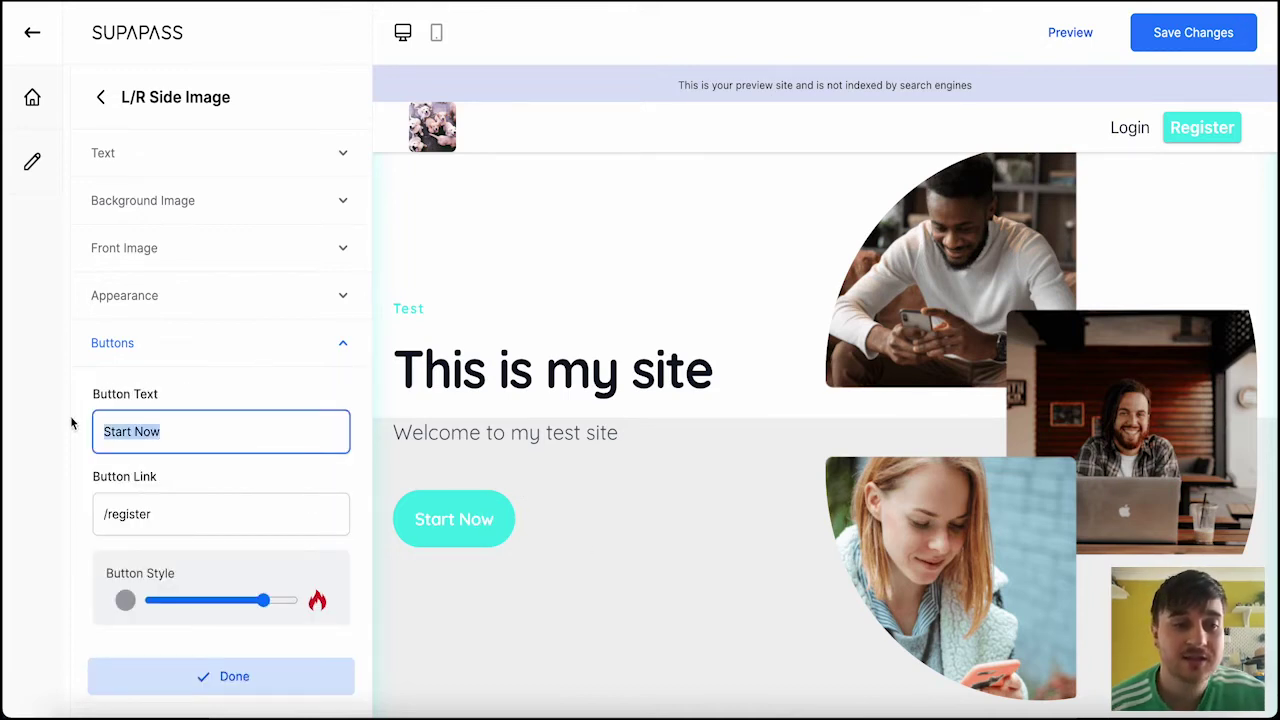
key(BackSpace)
text(Click )
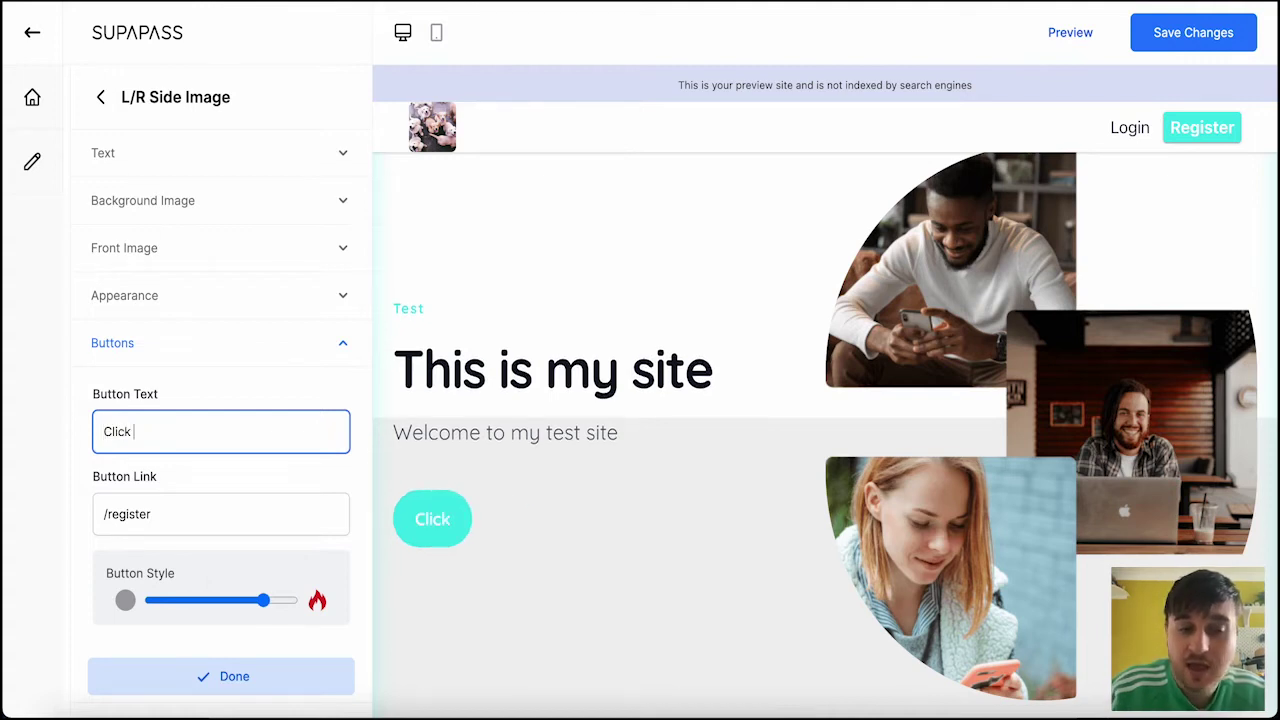
text(Here)
Keep /register as the Click Here button's link, set its style to the strongest level, and finish editing the button
click(161, 514)
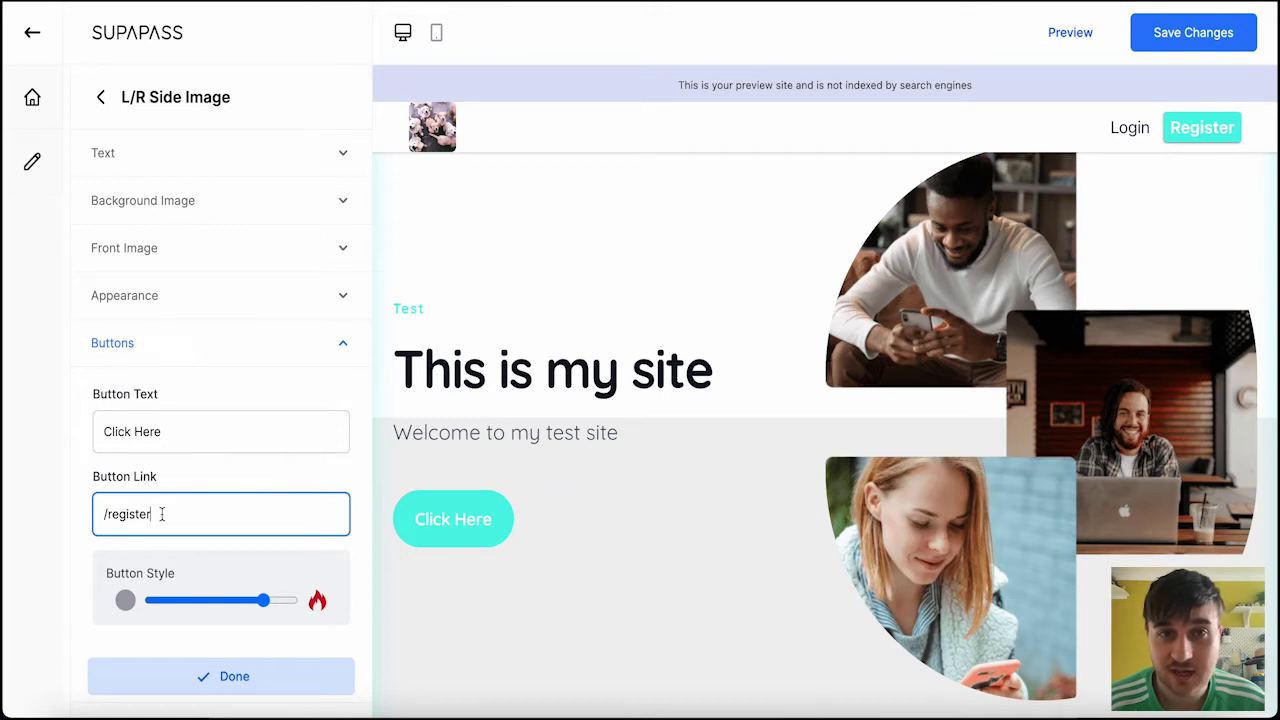
drag(184, 514, 80, 508)
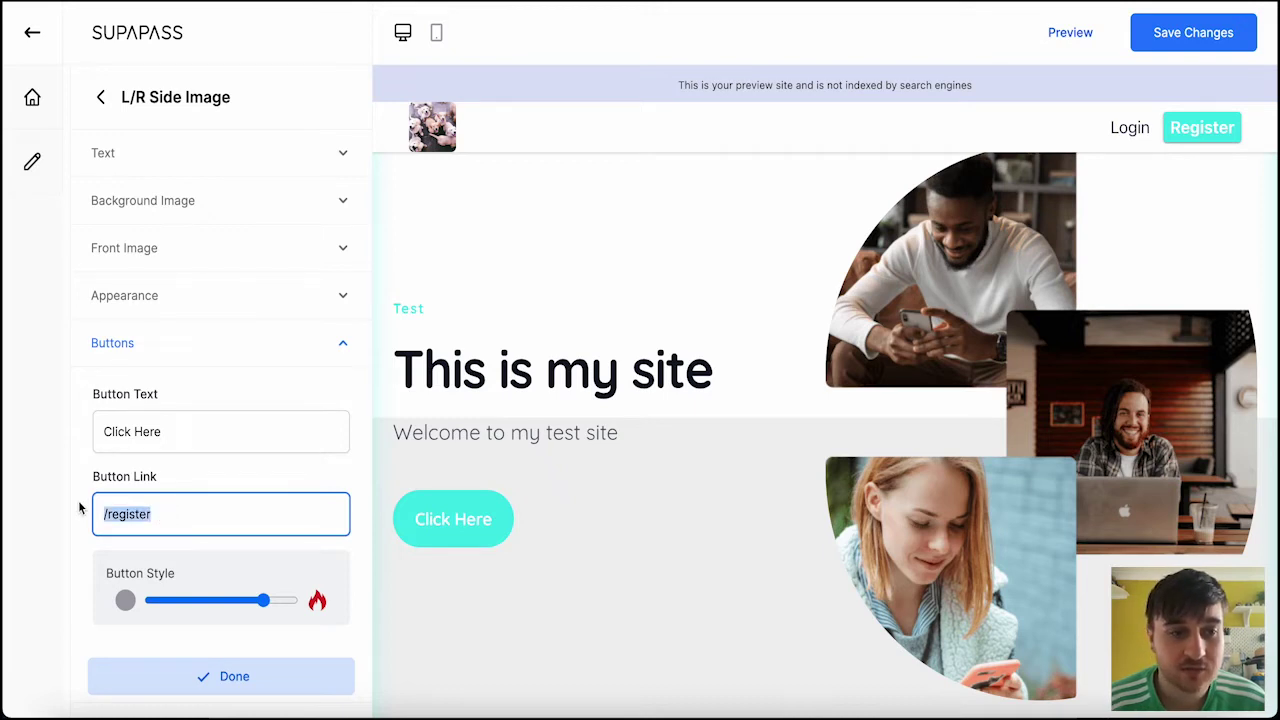
click(196, 517)
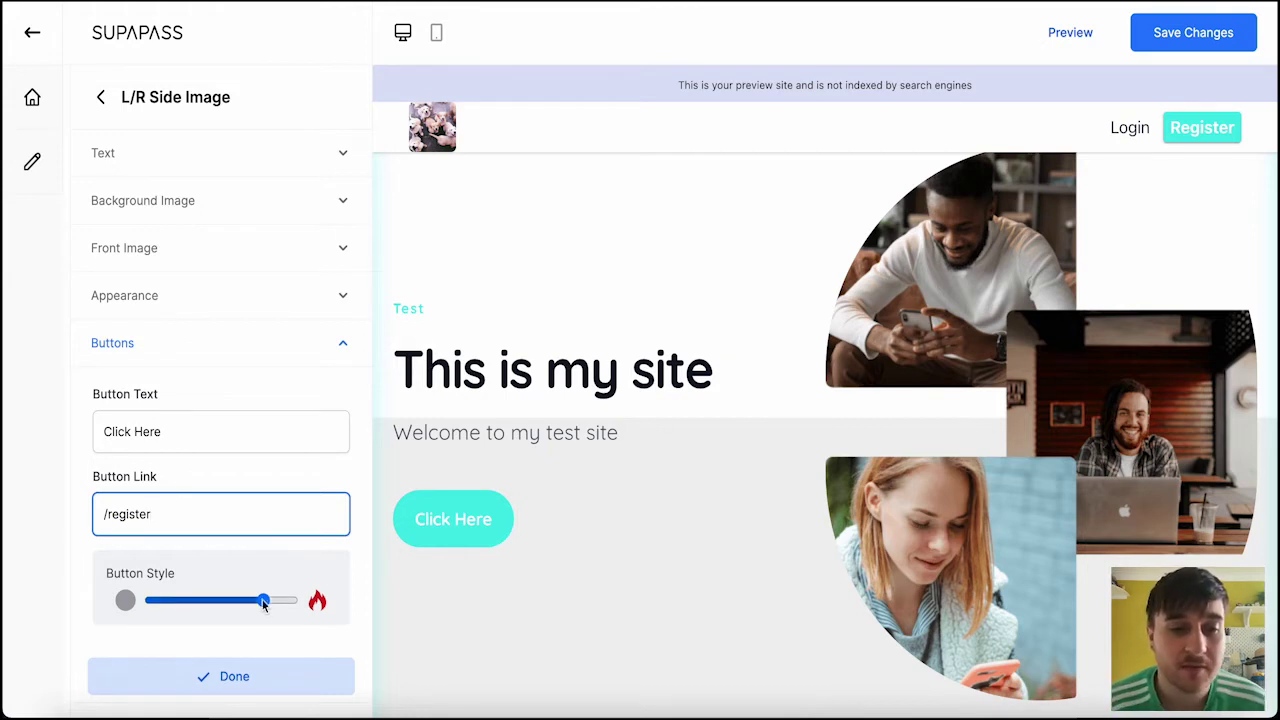
drag(264, 600, 351, 614)
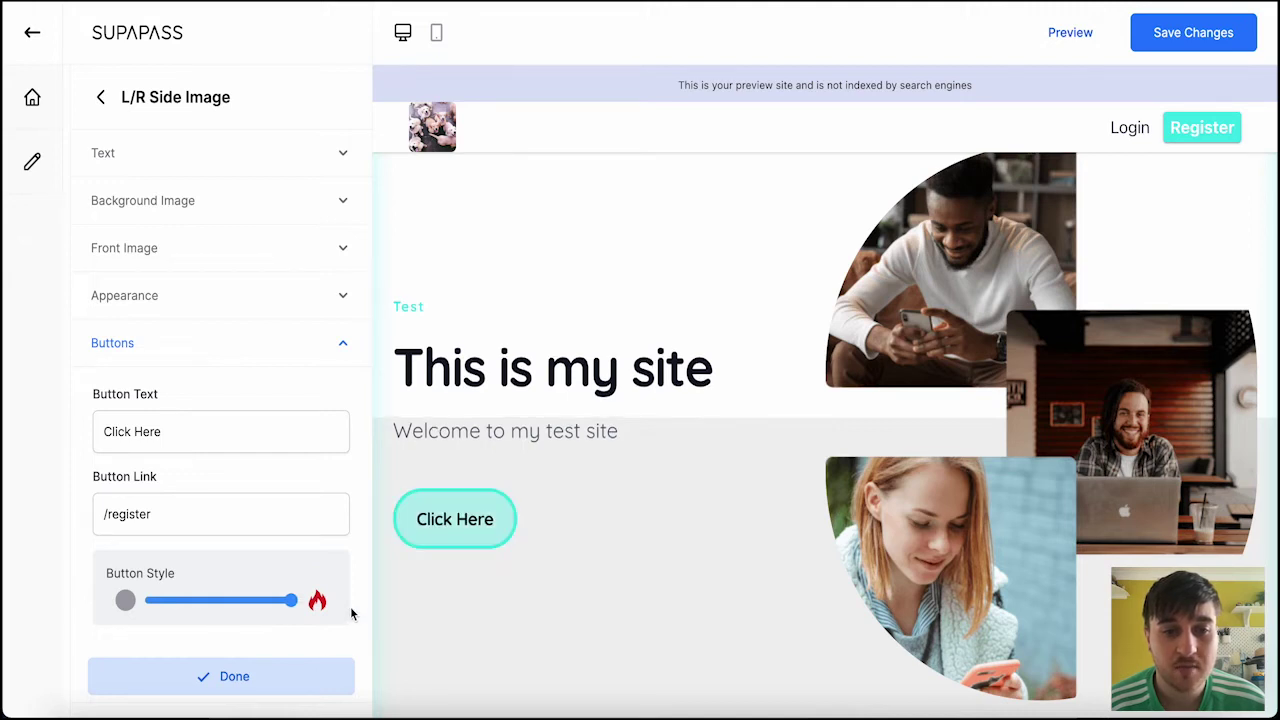
click(221, 676)
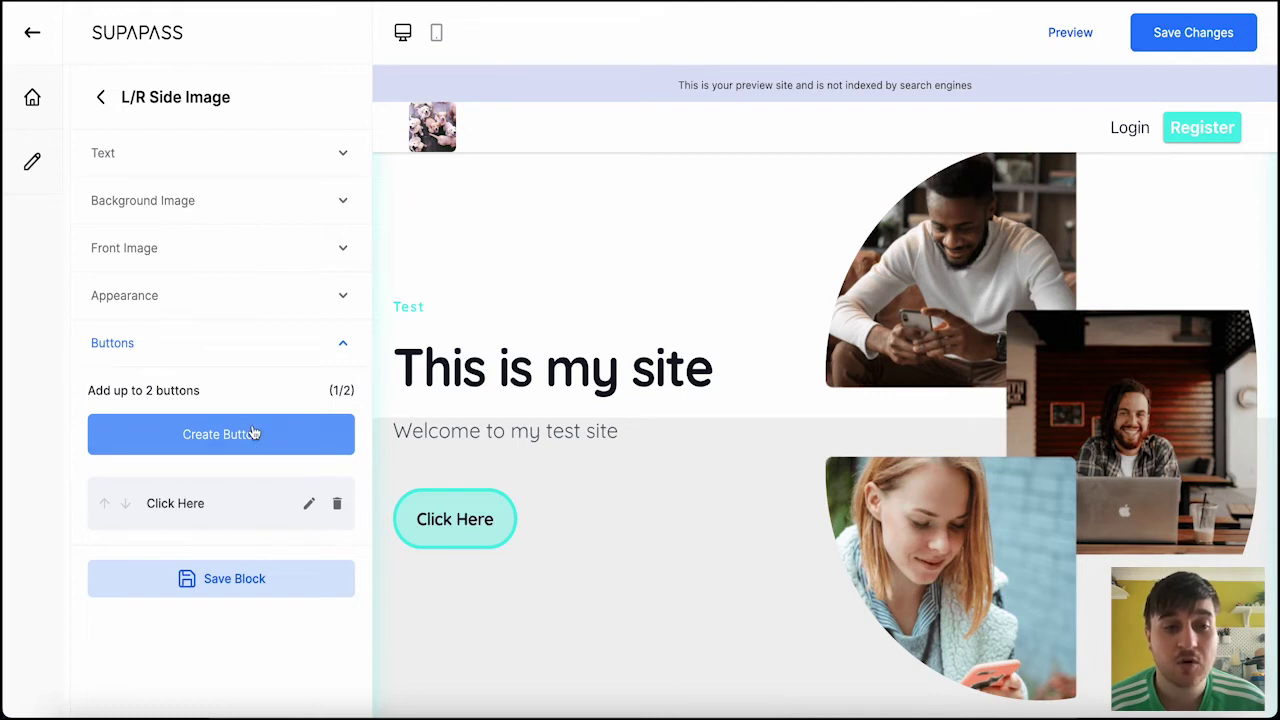
Add a second button reading "Subscribe now" with the grey filled style, and save the second block
click(250, 434)
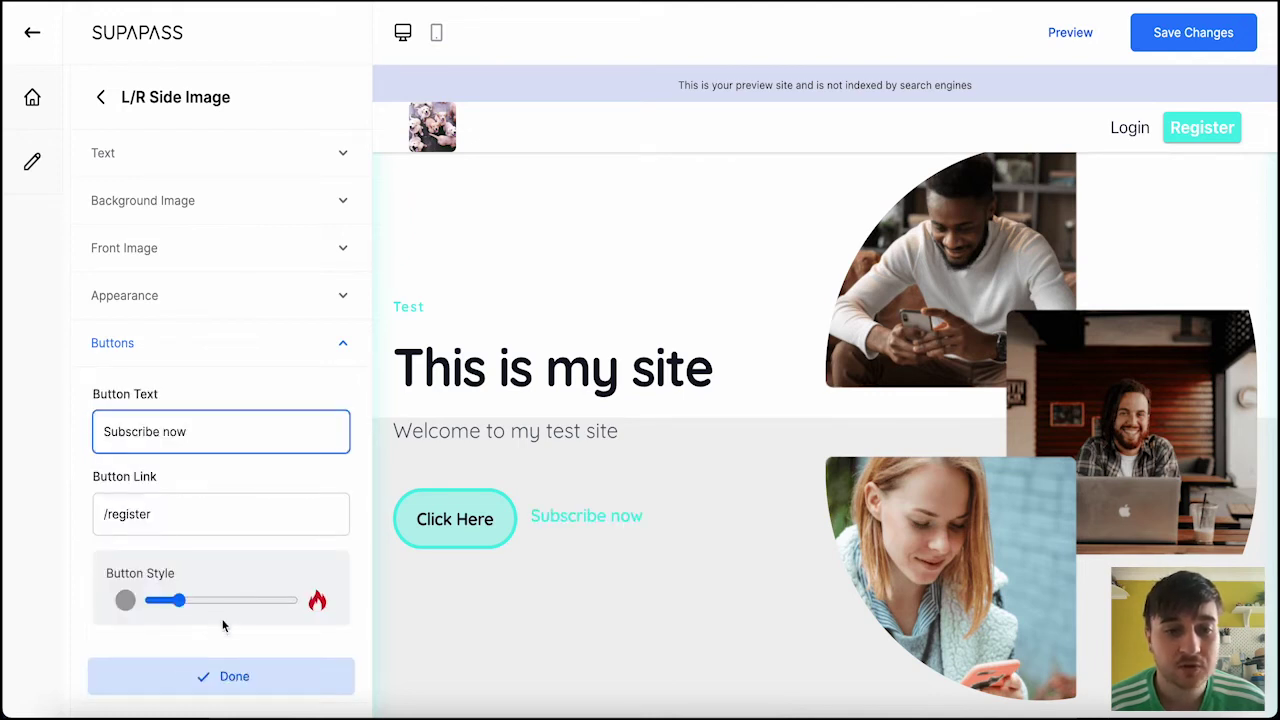
drag(179, 600, 206, 600)
click(221, 678)
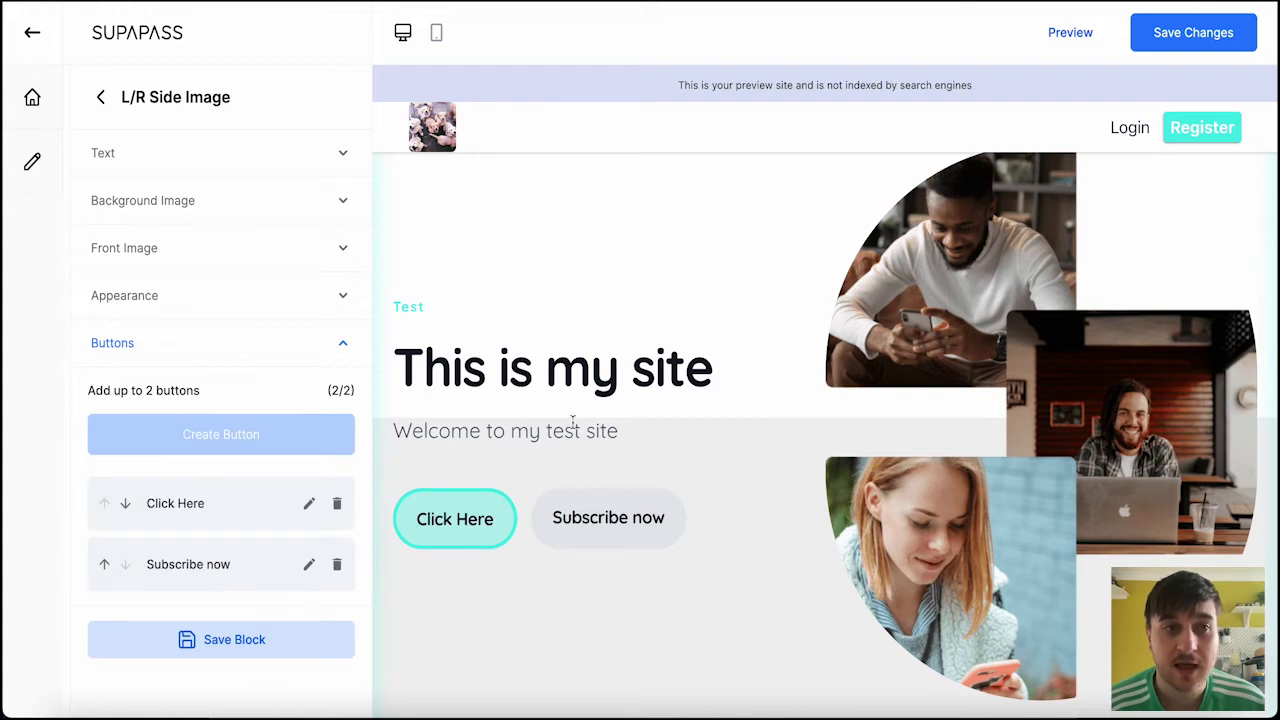
scroll(572, 420, down, 1)
click(243, 650)
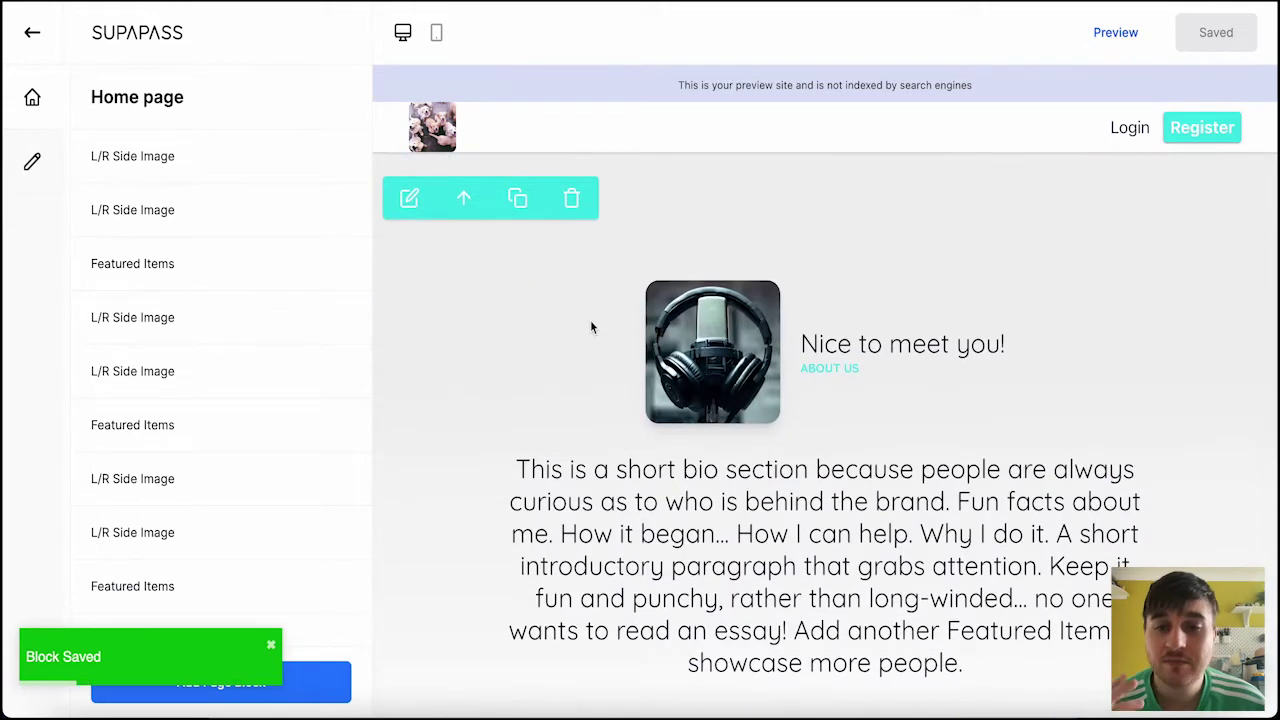
In the third block, change the featured item's heading to "Headphones" and its subtitle to "Our brand new headphones"
click(409, 198)
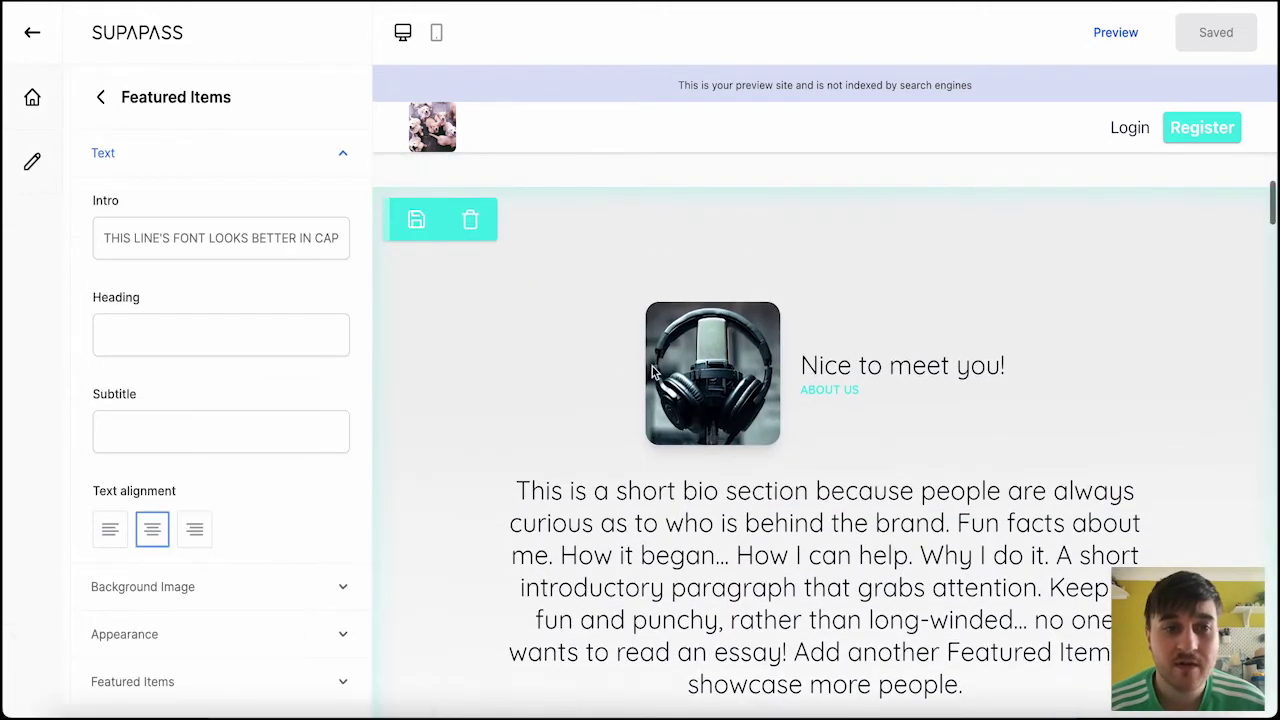
scroll(261, 300, down, 2)
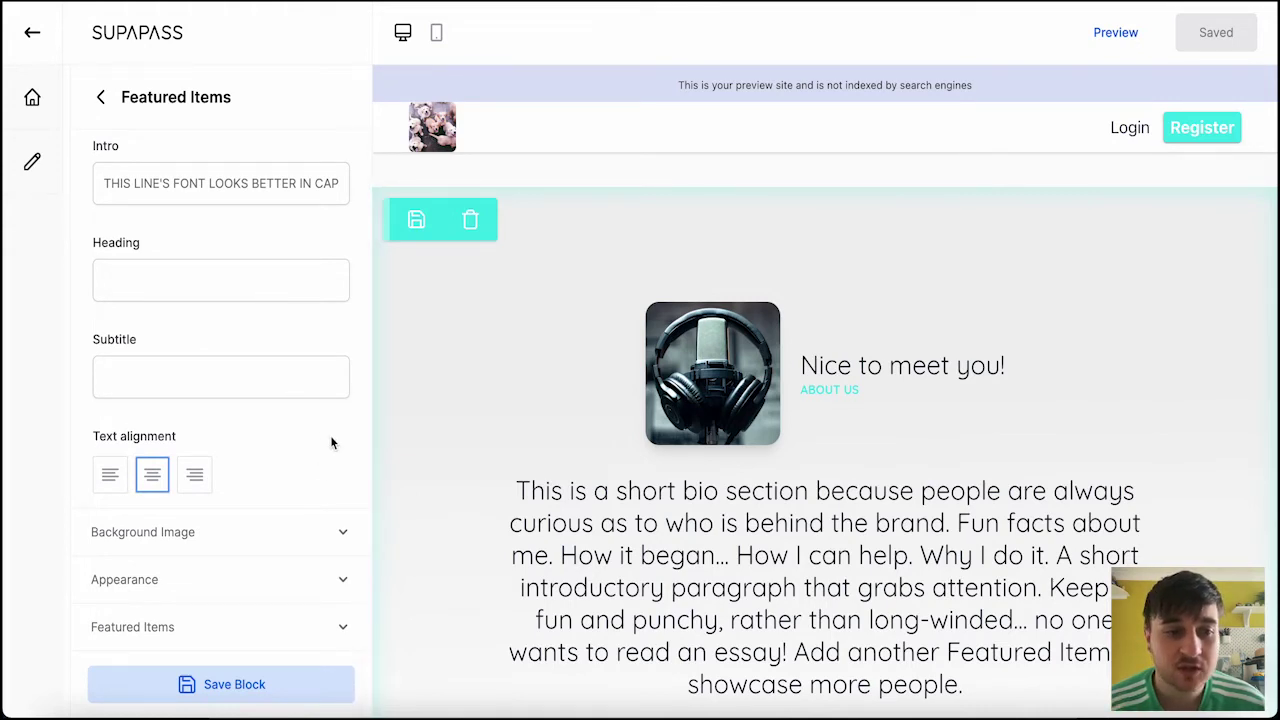
click(278, 627)
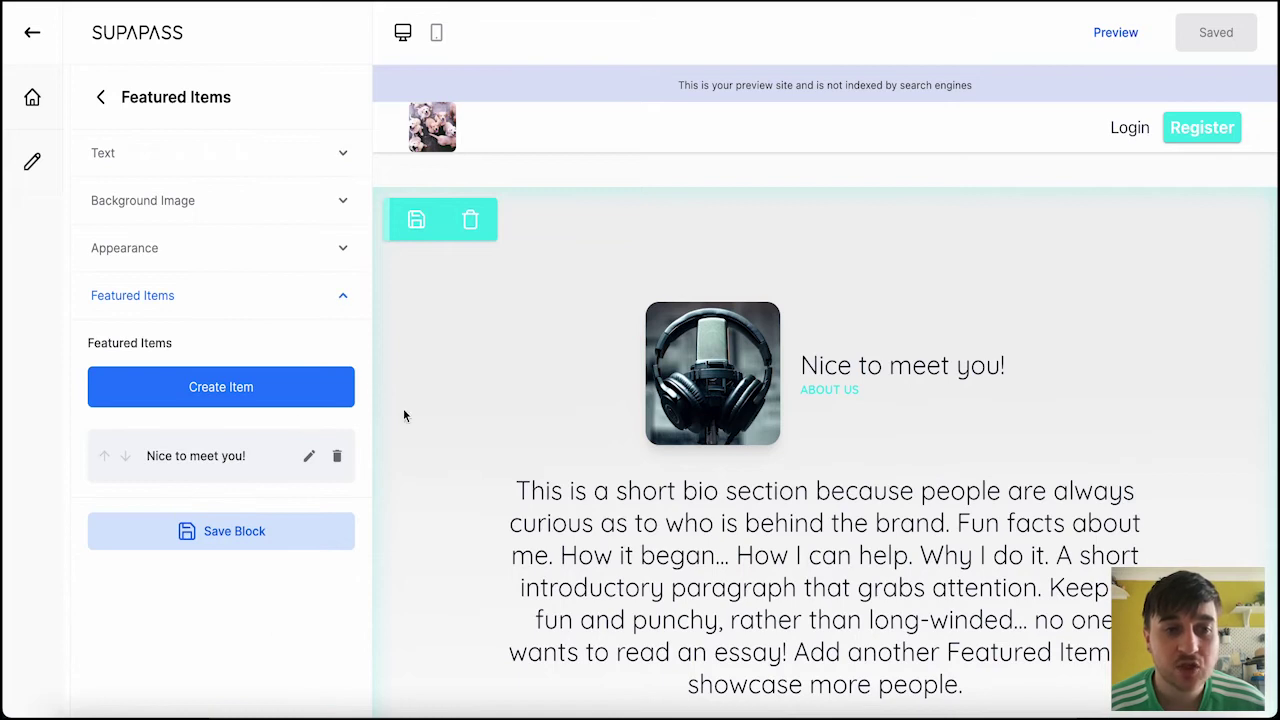
scroll(903, 468, down, 5)
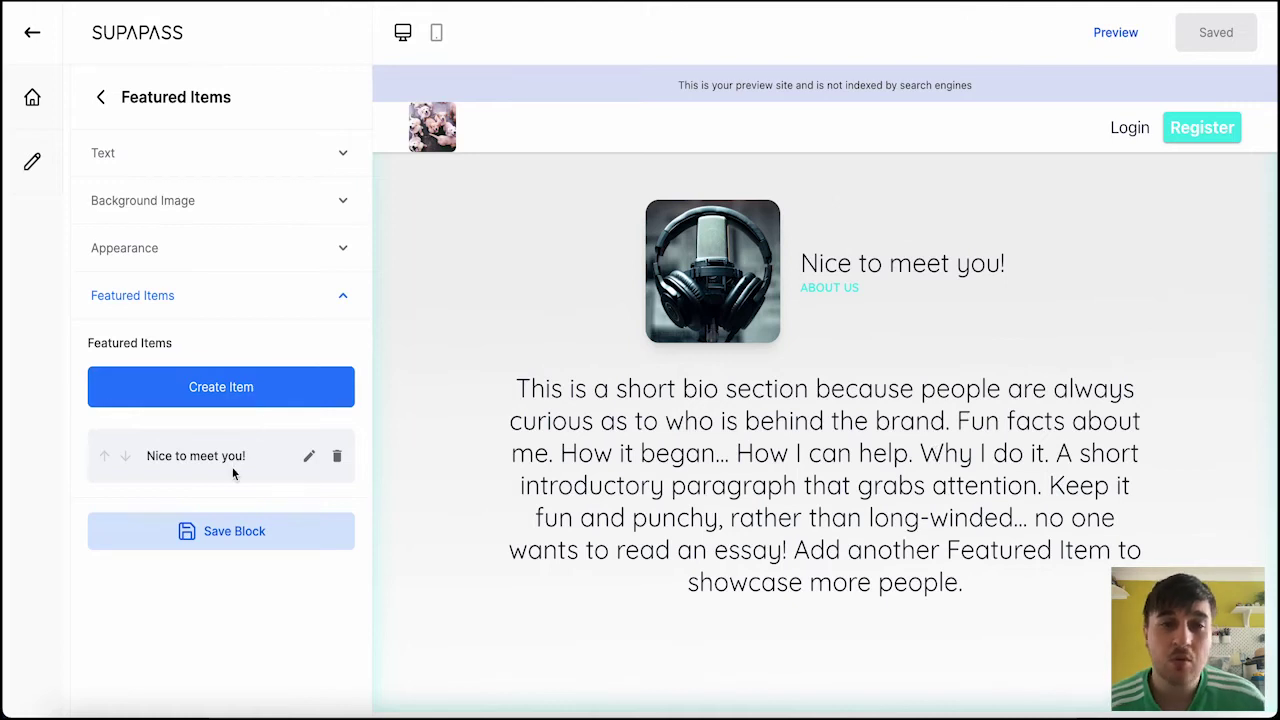
click(309, 456)
triple_click(260, 384)
key(BackSpace)
text(Headphones)
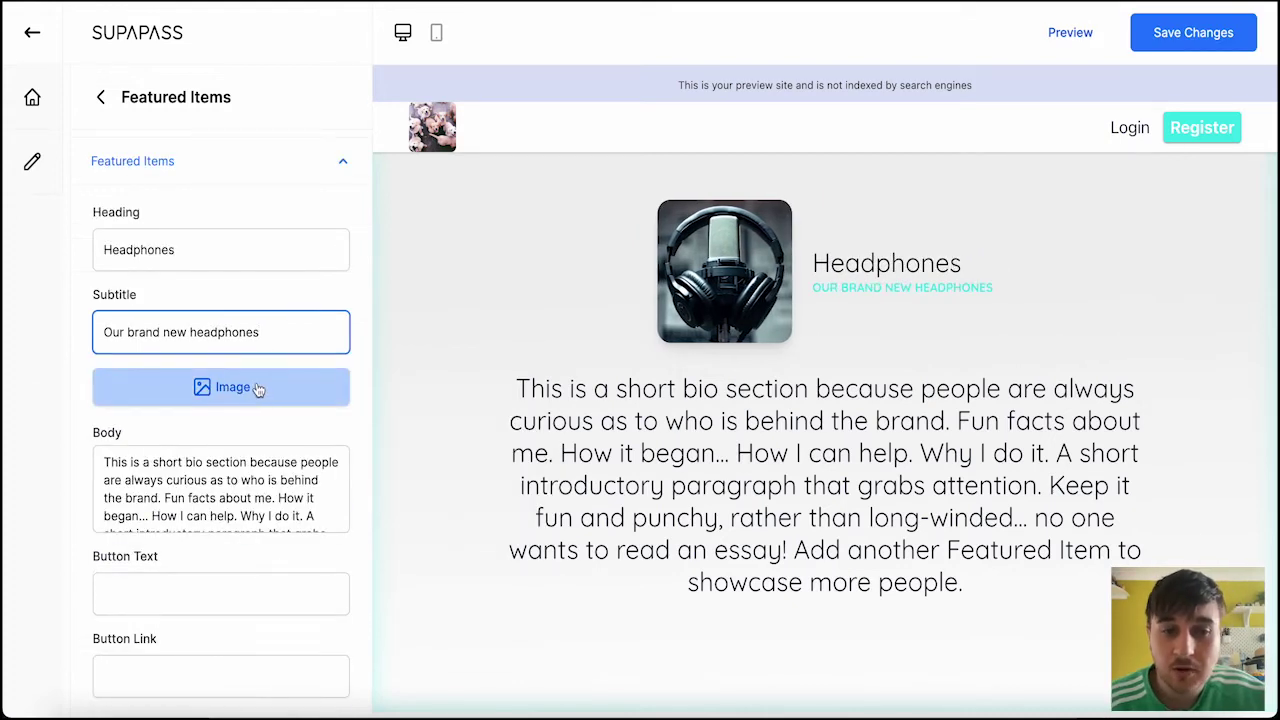
Set the Headphones item's button text to "Shop Now" and finish editing the item
scroll(280, 480, down, 3)
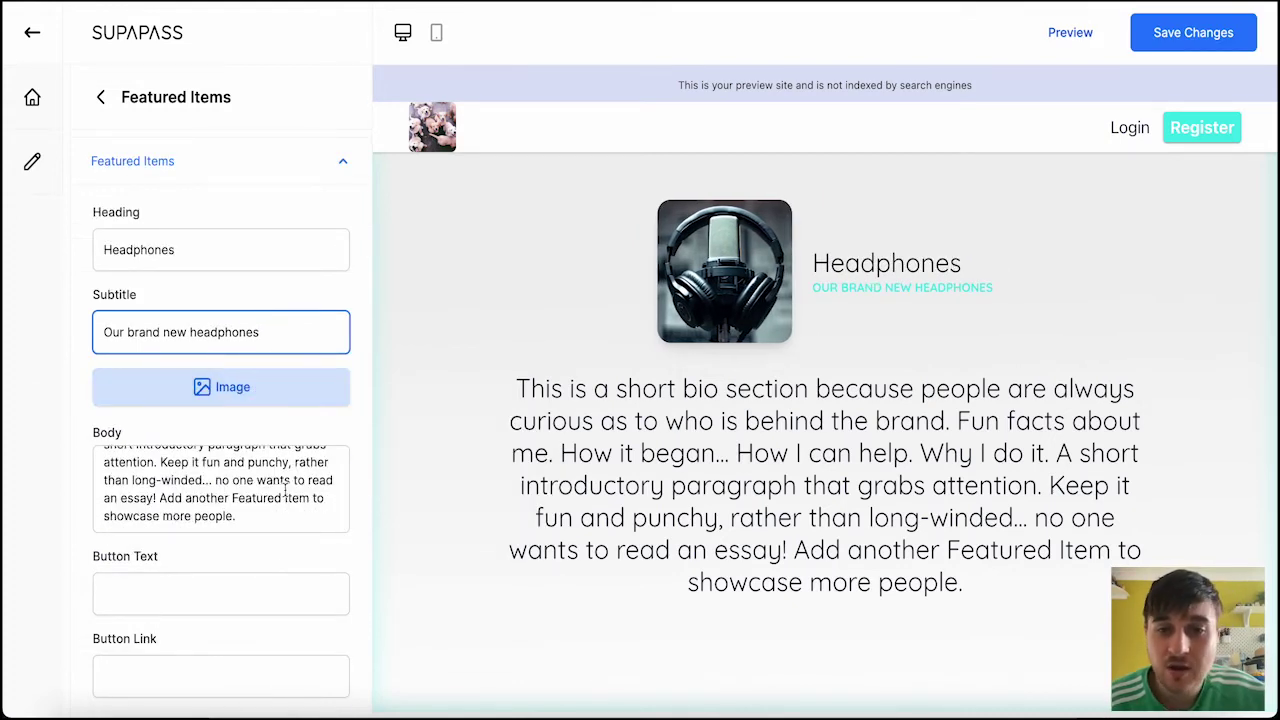
scroll(285, 490, down, 1)
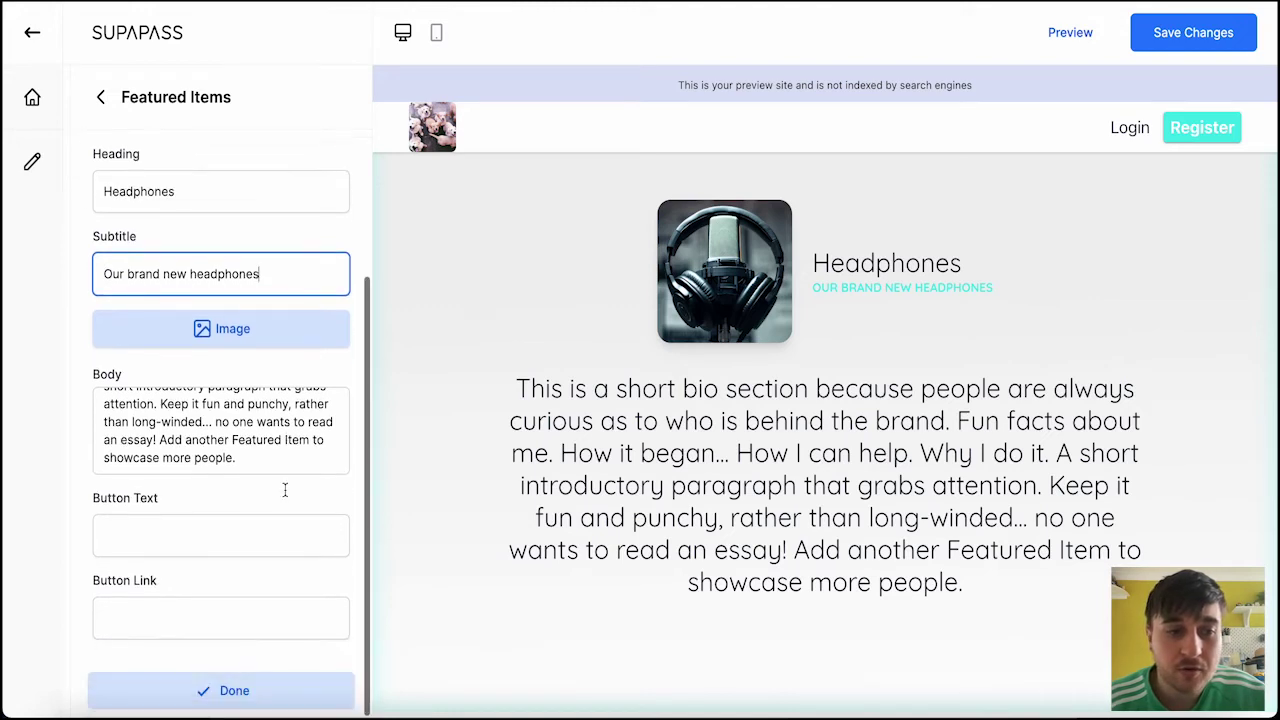
click(189, 537)
scroll(190, 543, down, 3)
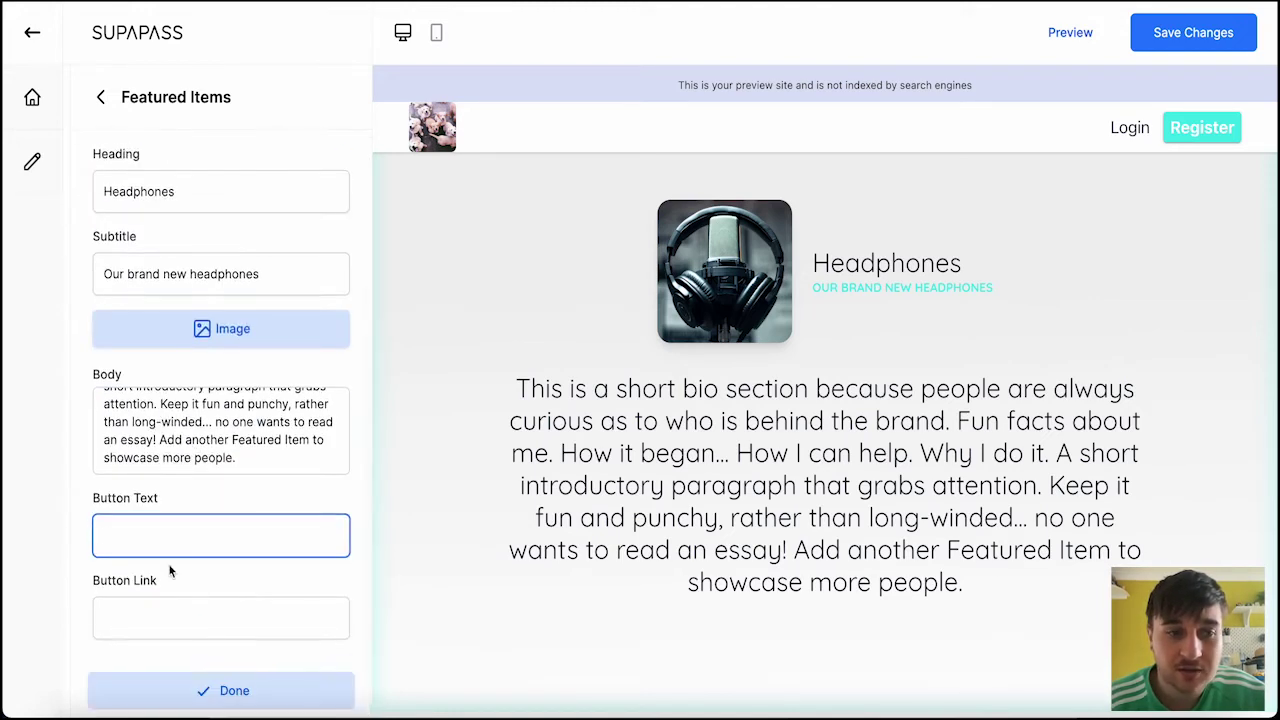
text(Shop )
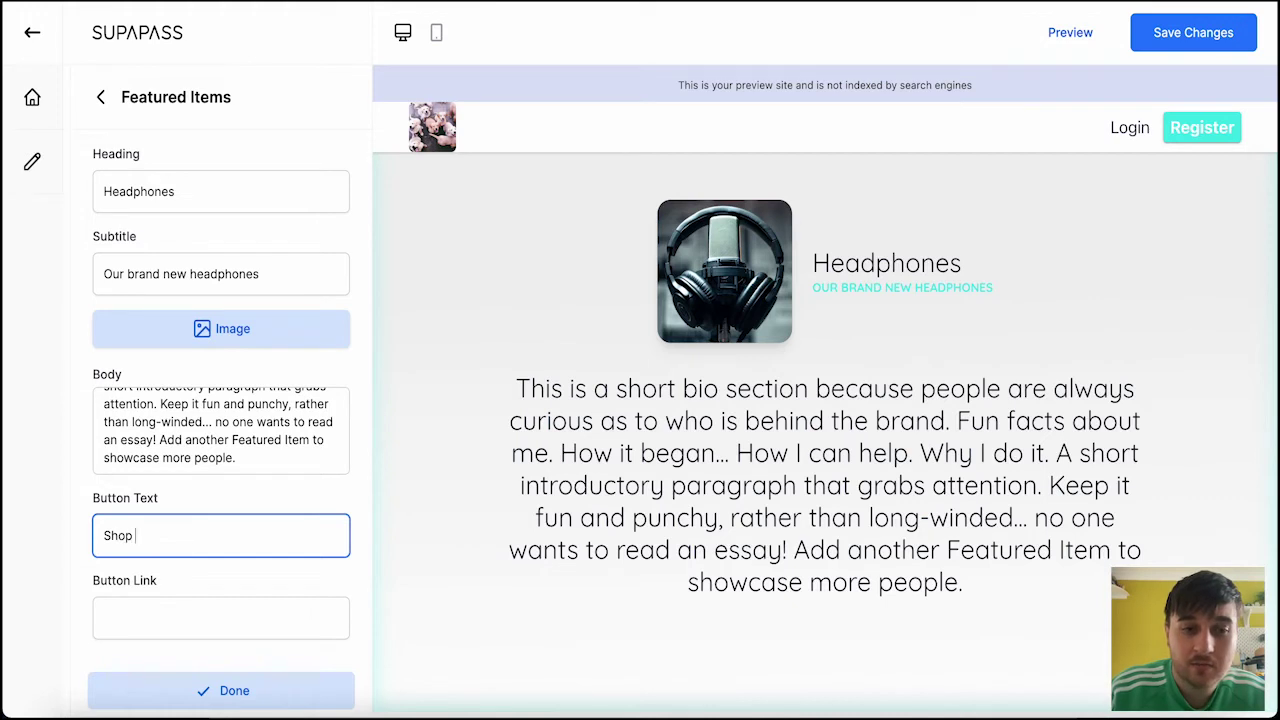
text(Now)
click(221, 690)
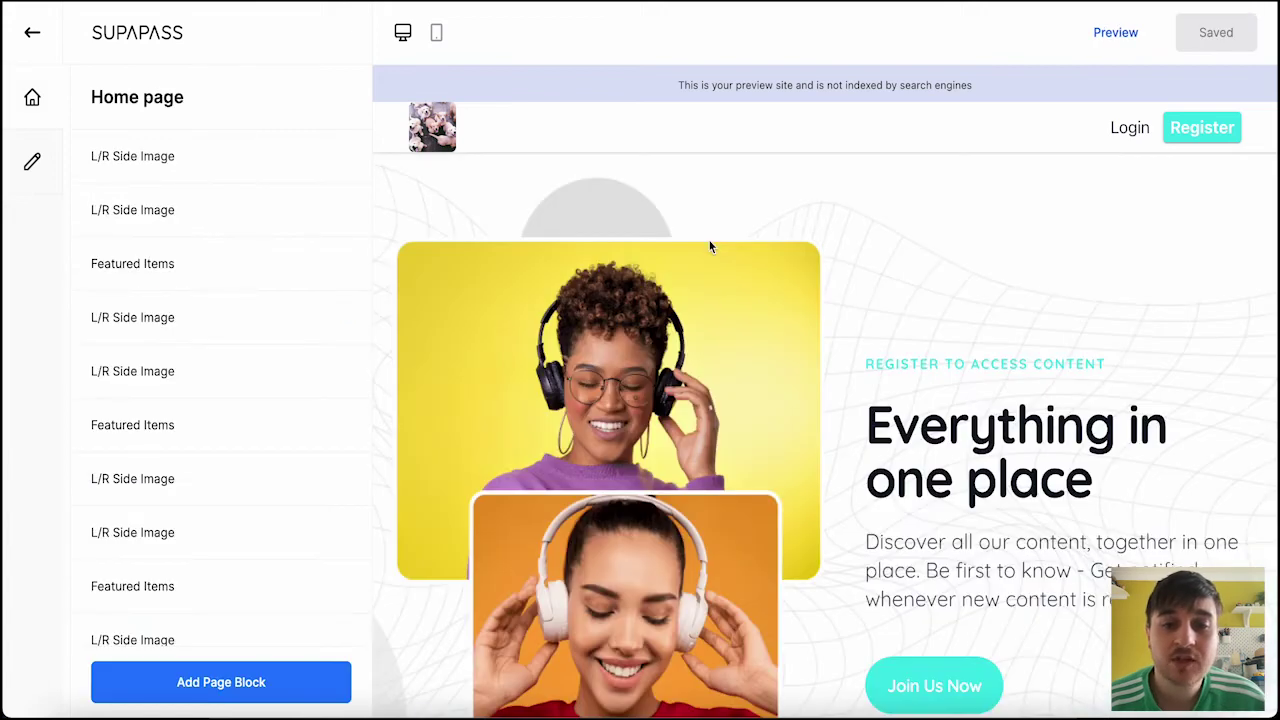
Review the remaining home page blocks, checking the settings of the Available Courses and Premium Content Subscription blocks
scroll(711, 246, up, 3)
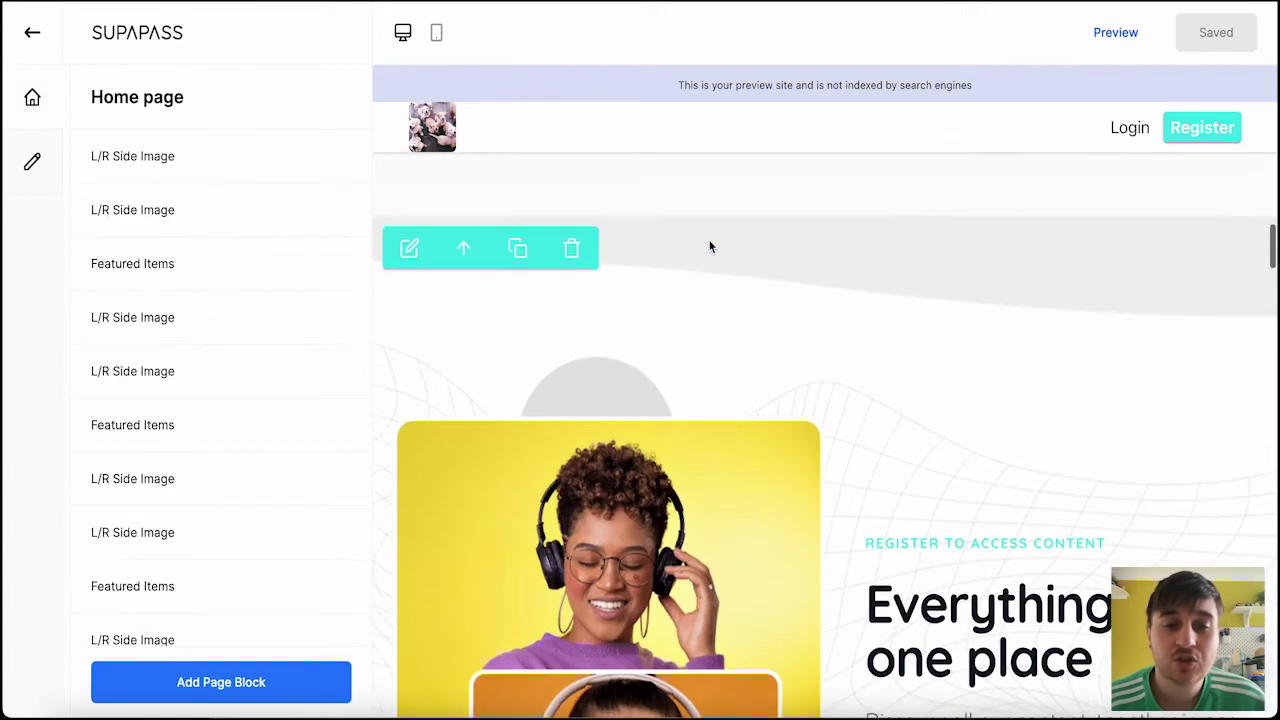
scroll(780, 305, down, 2)
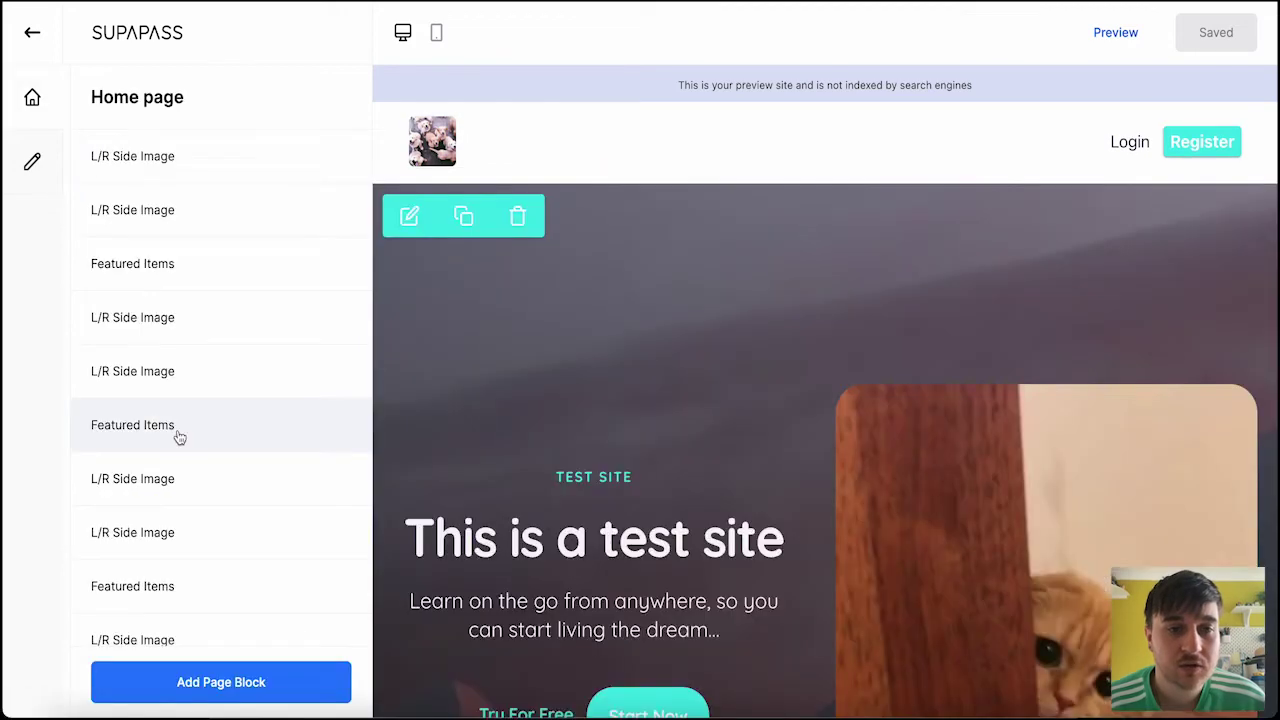
click(177, 428)
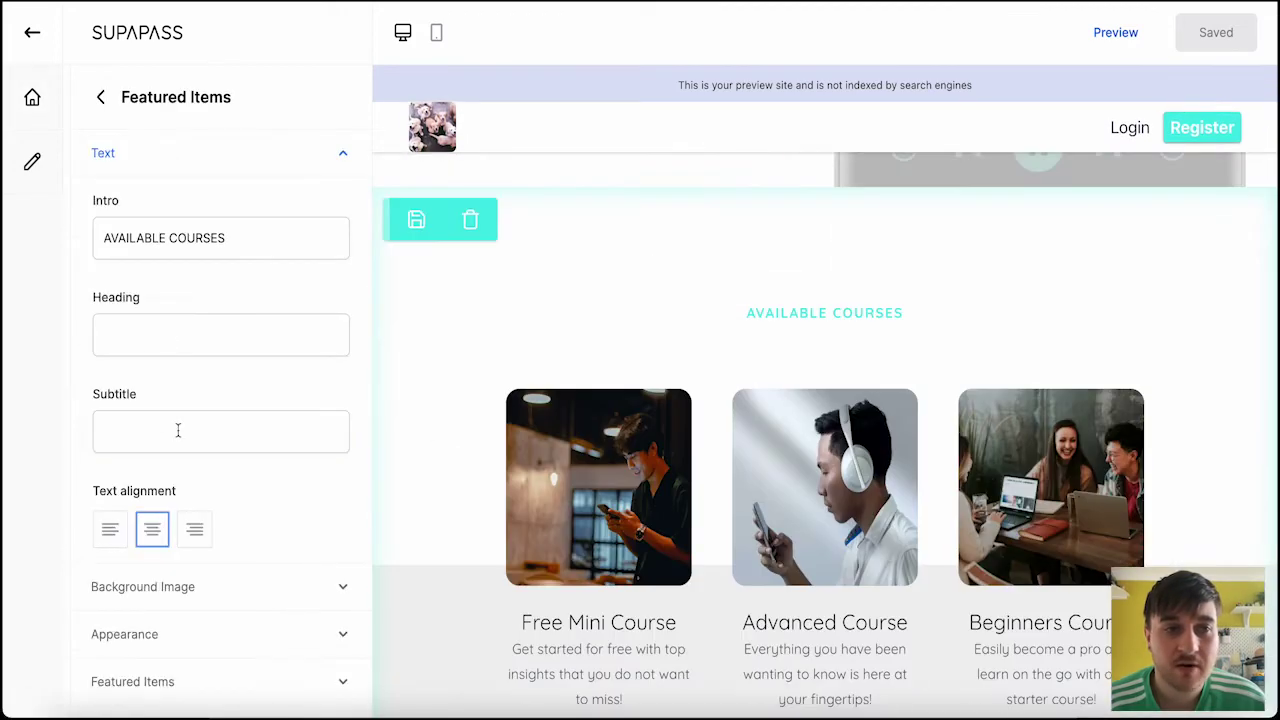
click(100, 97)
click(171, 509)
scroll(206, 391, down, 2)
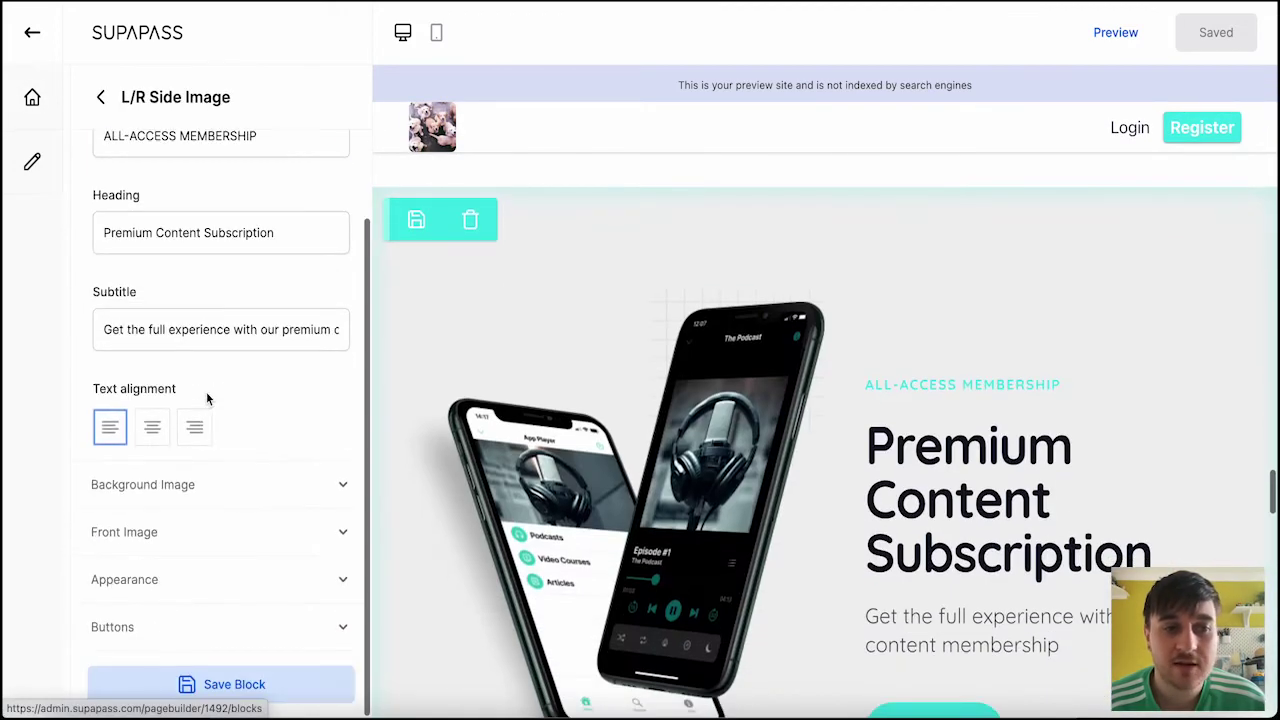
click(97, 97)
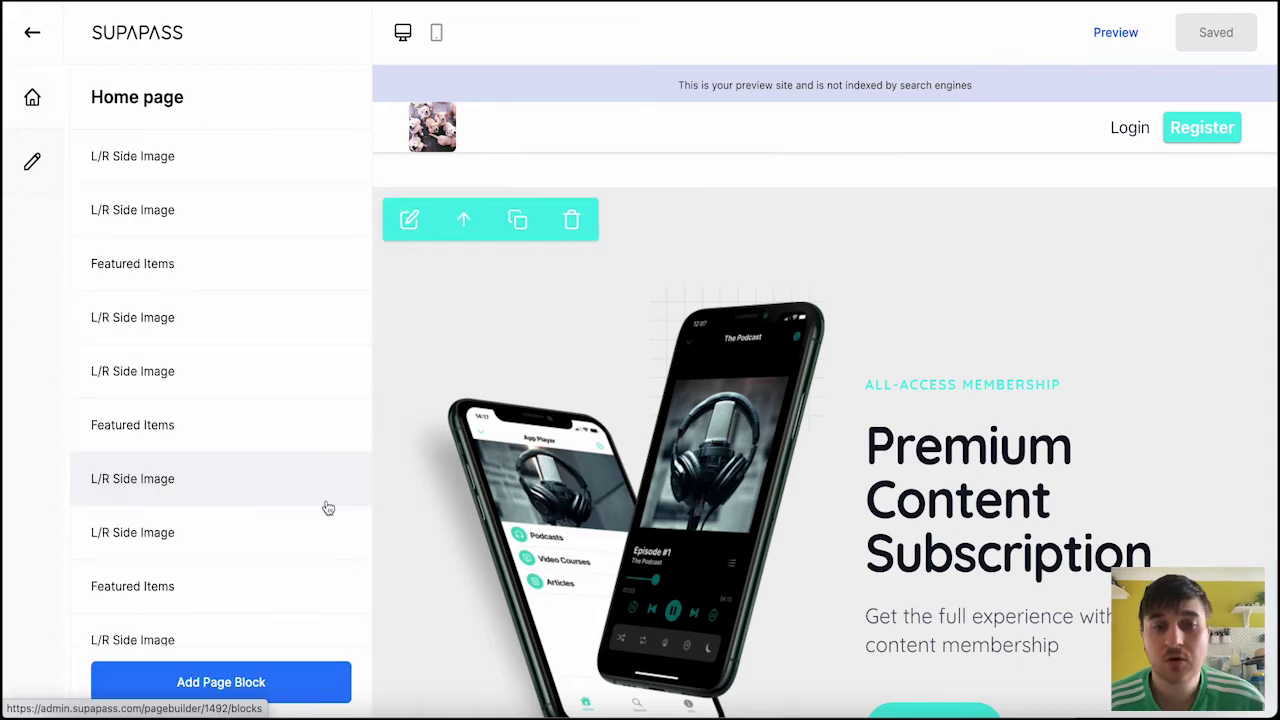
Add a Quotes block to the home page, keeping its default intro text and leaving the heading and subtitle empty
click(257, 666)
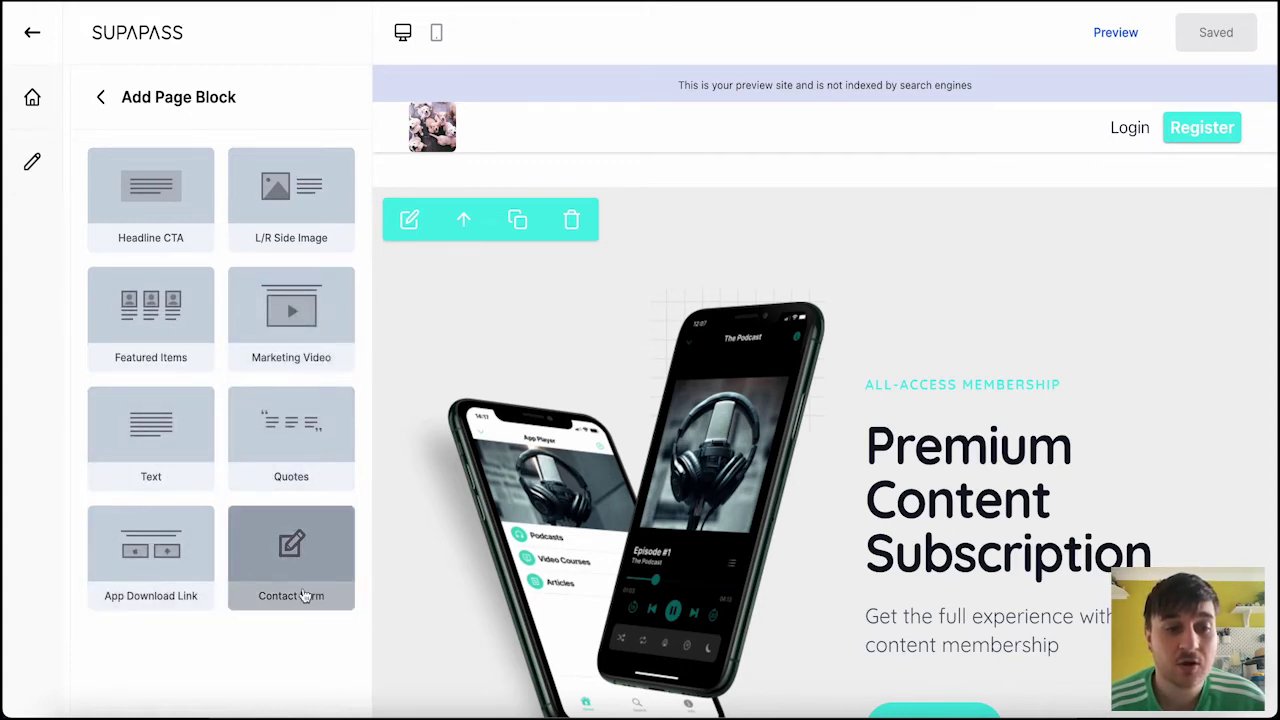
click(310, 441)
click(309, 434)
click(145, 326)
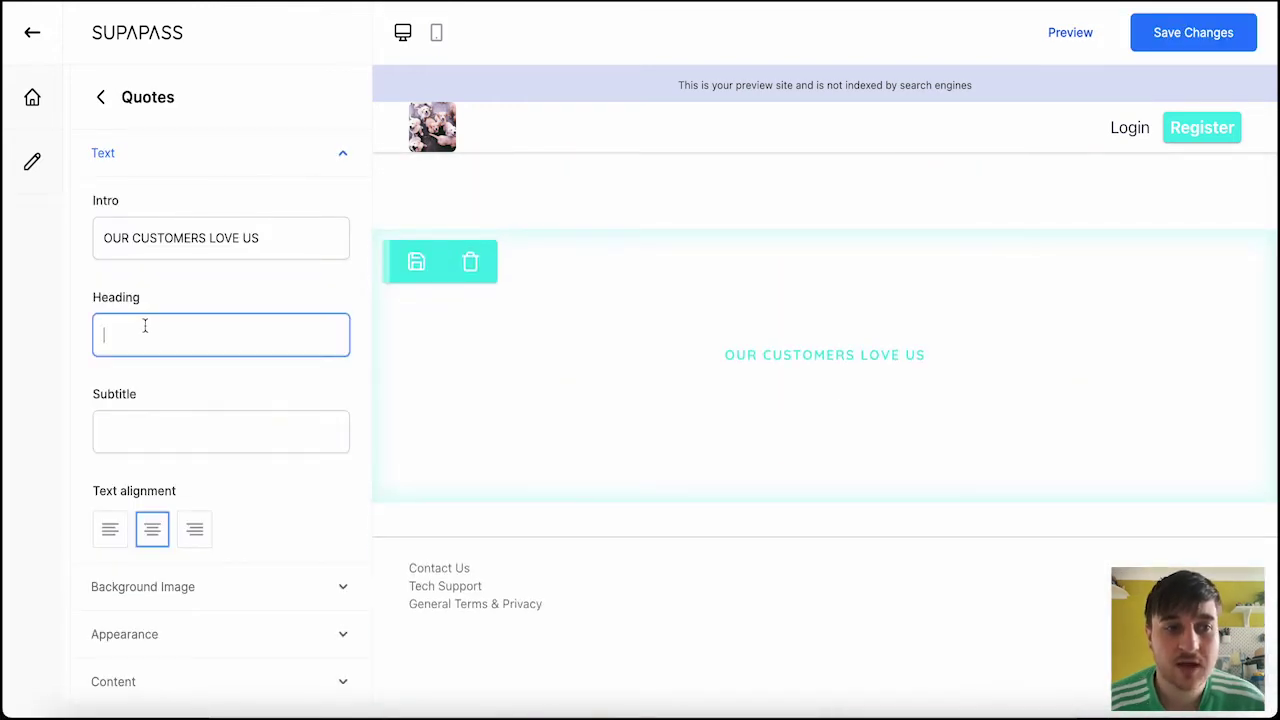
click(164, 438)
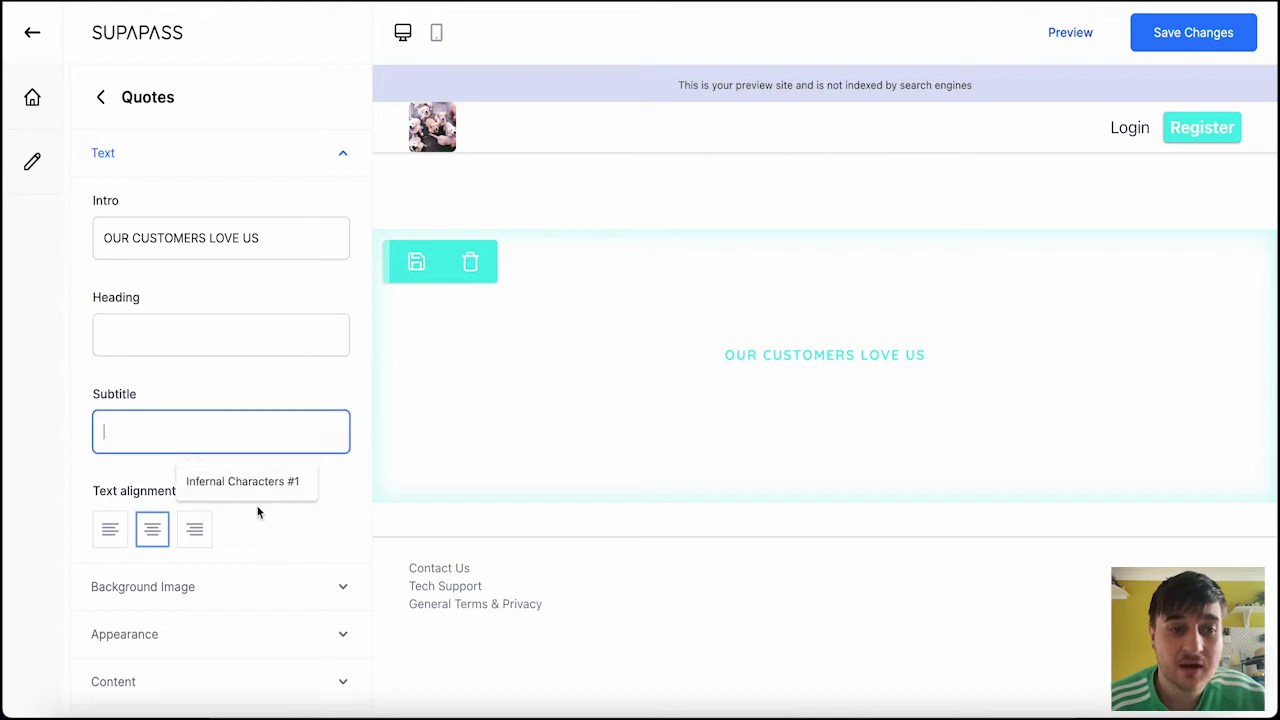
Create a quote in the Quotes block with the reviewer's first name and "London, UK" as the detail
click(274, 678)
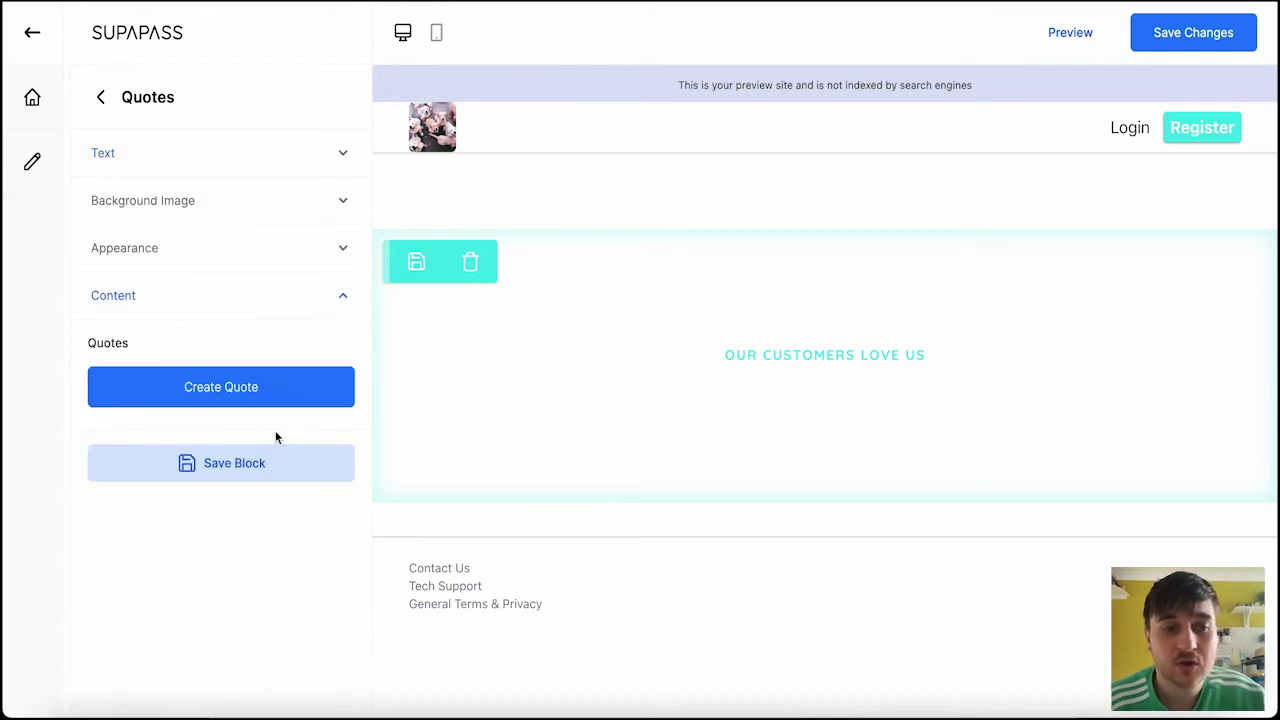
click(228, 388)
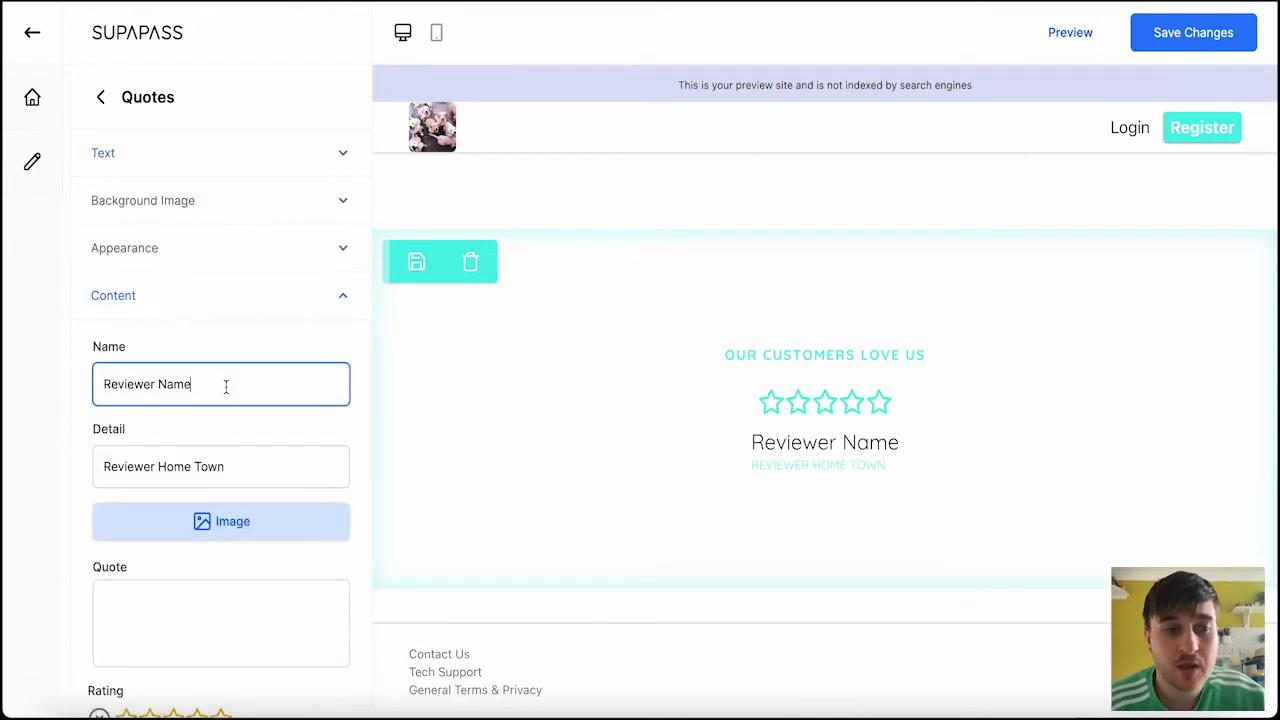
key(ctrl+a)
text(Hel)
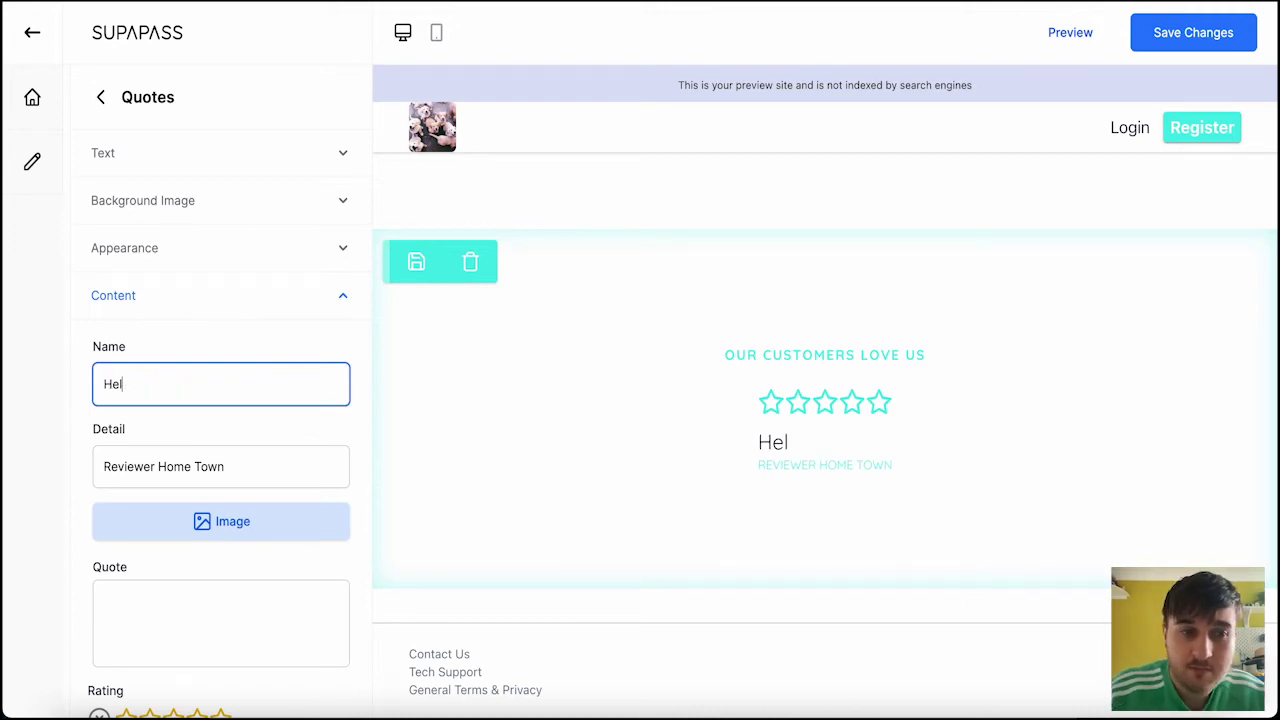
text(en)
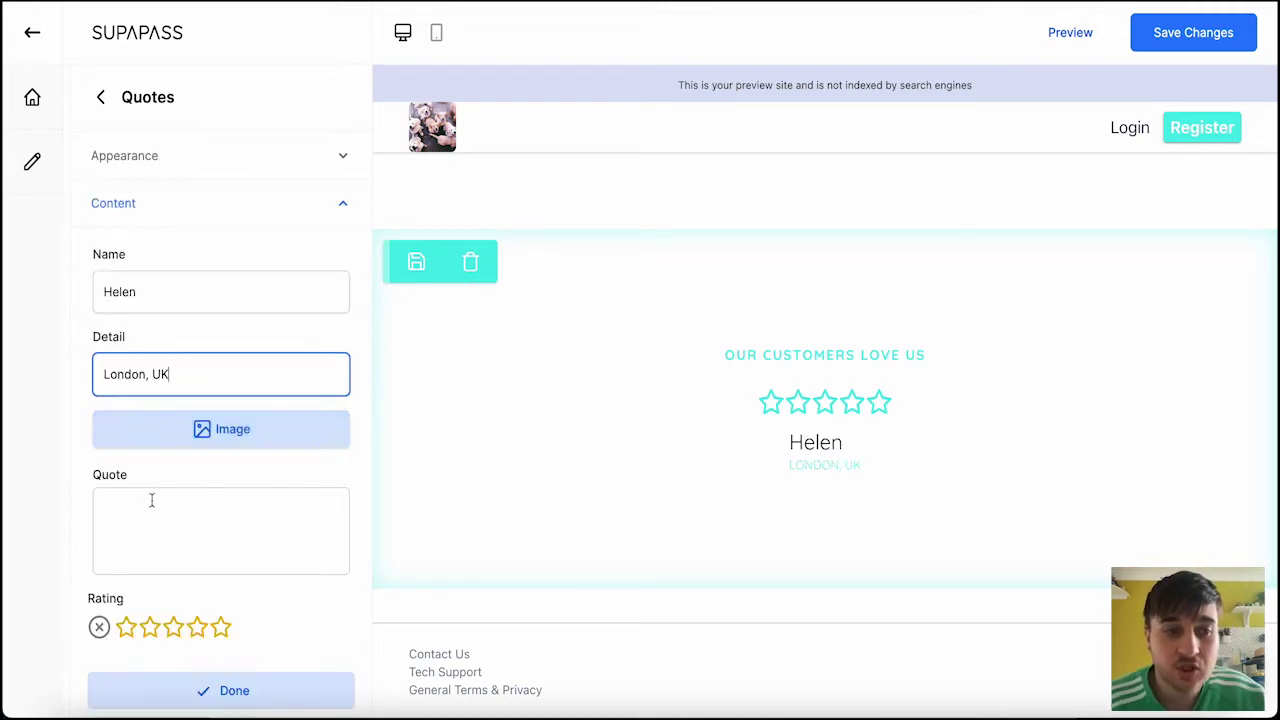
Enter "The Greatest Brand On Earth" as the quote text, finish the quote, and save the Quotes block
click(153, 502)
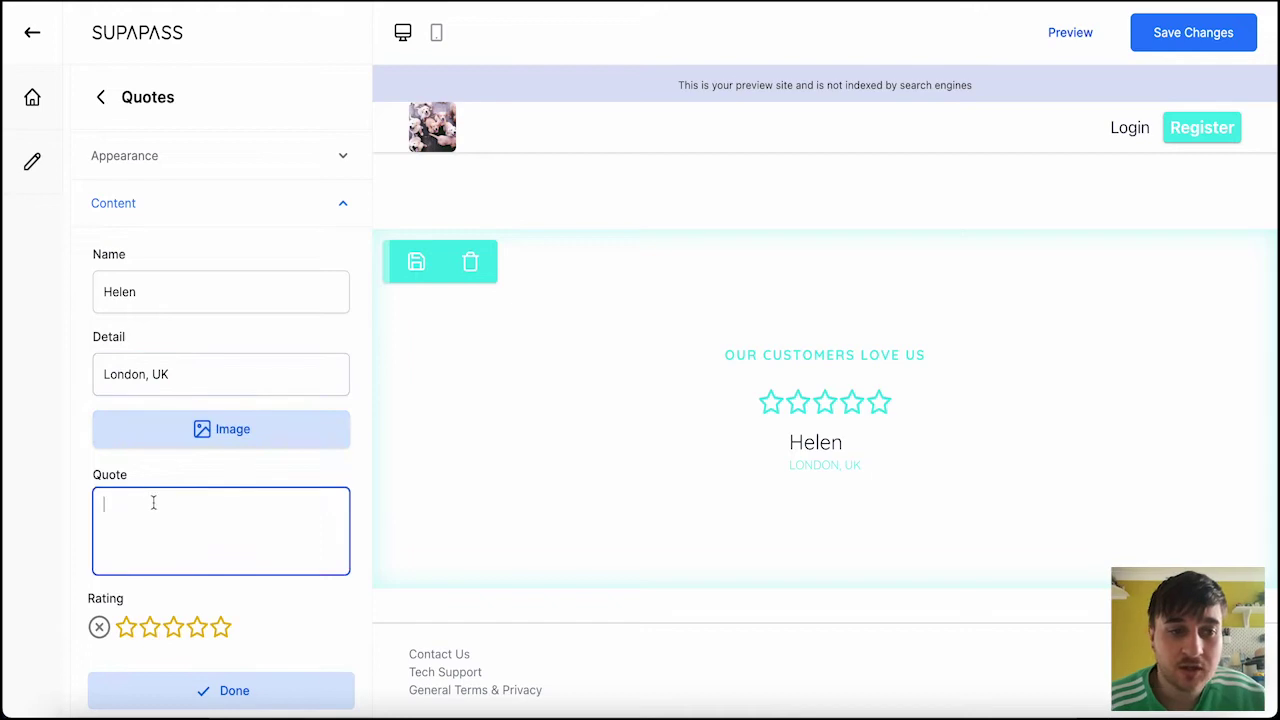
text(The Greatest Brand On Earth)
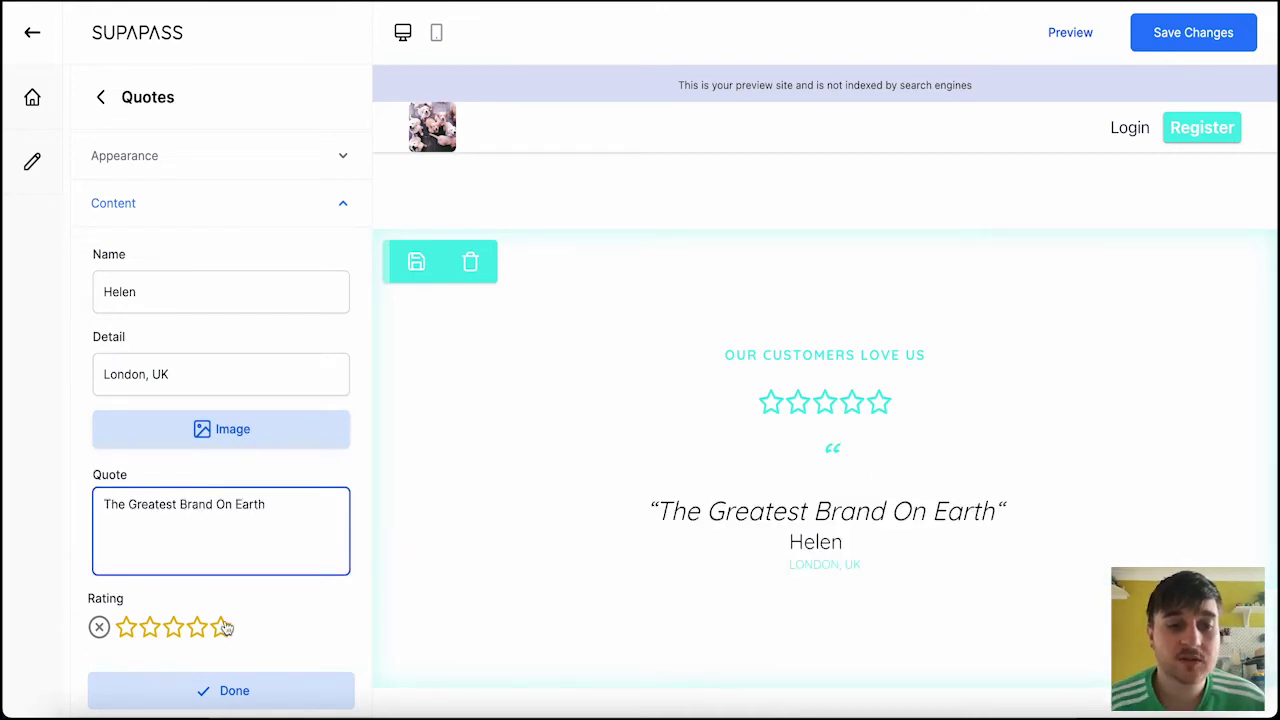
click(230, 655)
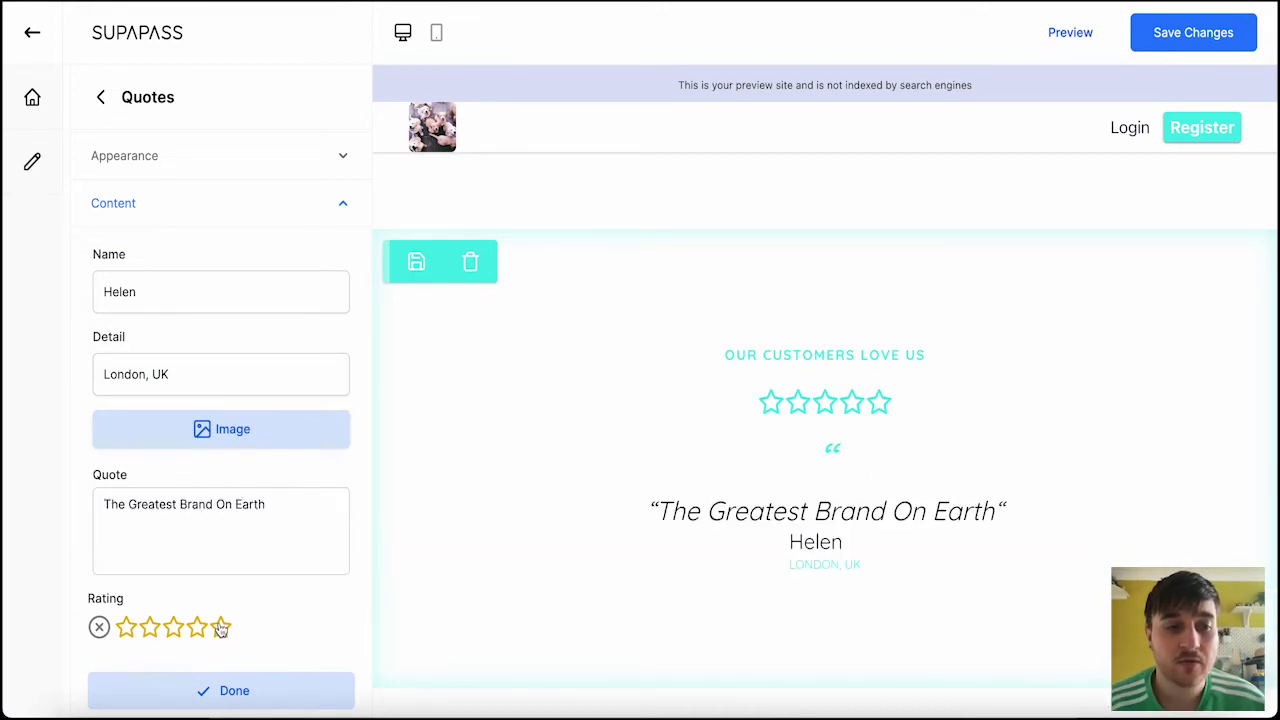
click(222, 697)
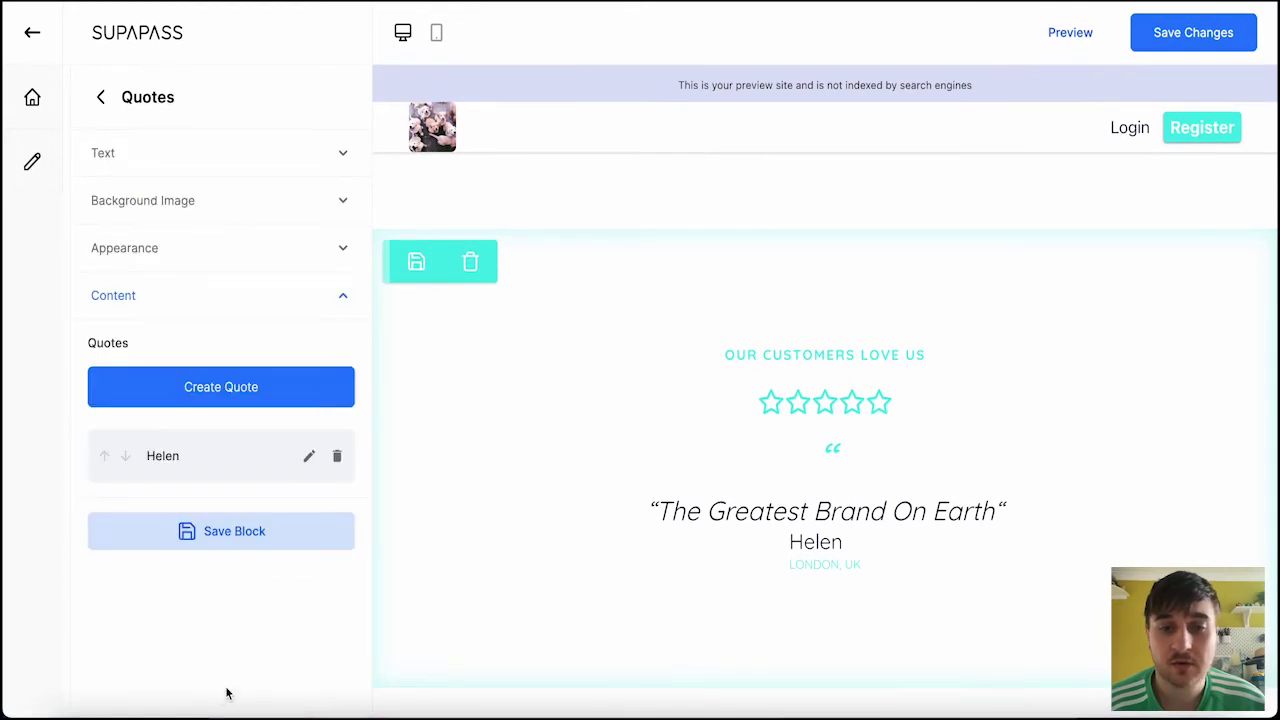
click(234, 531)
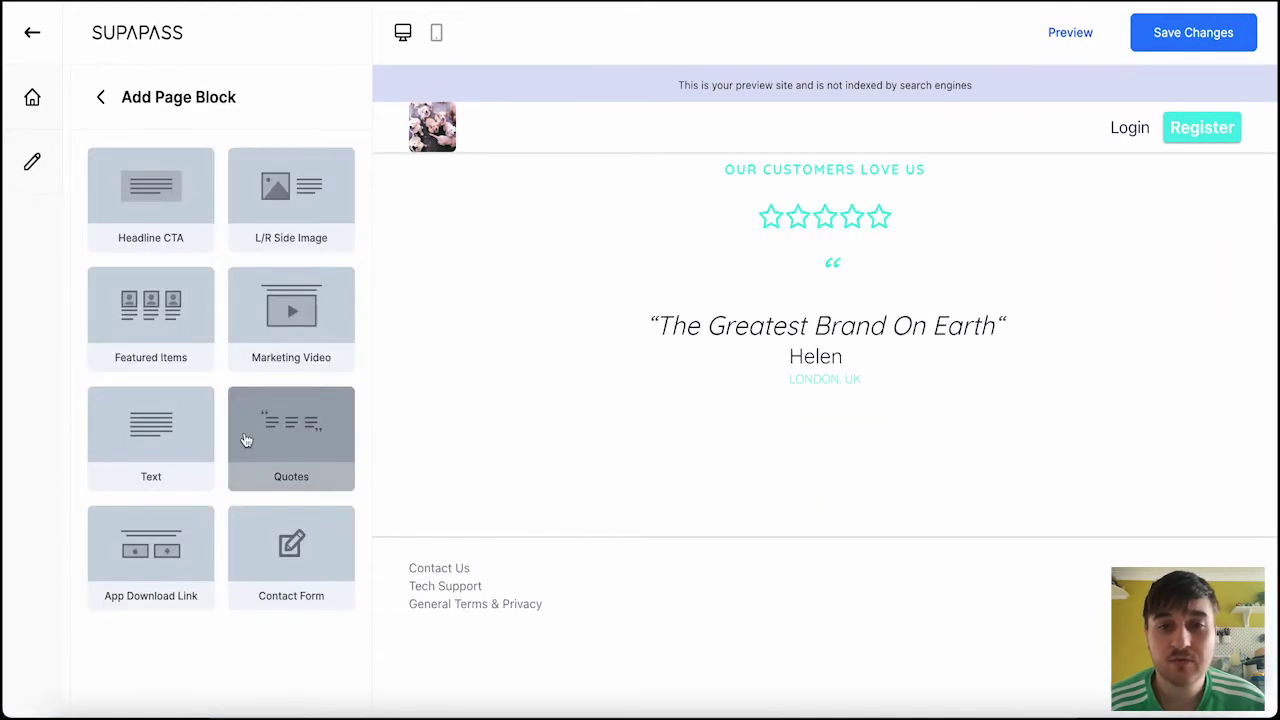
Add a Marketing Video block to the home page, keeping its default intro and subtitle
click(282, 328)
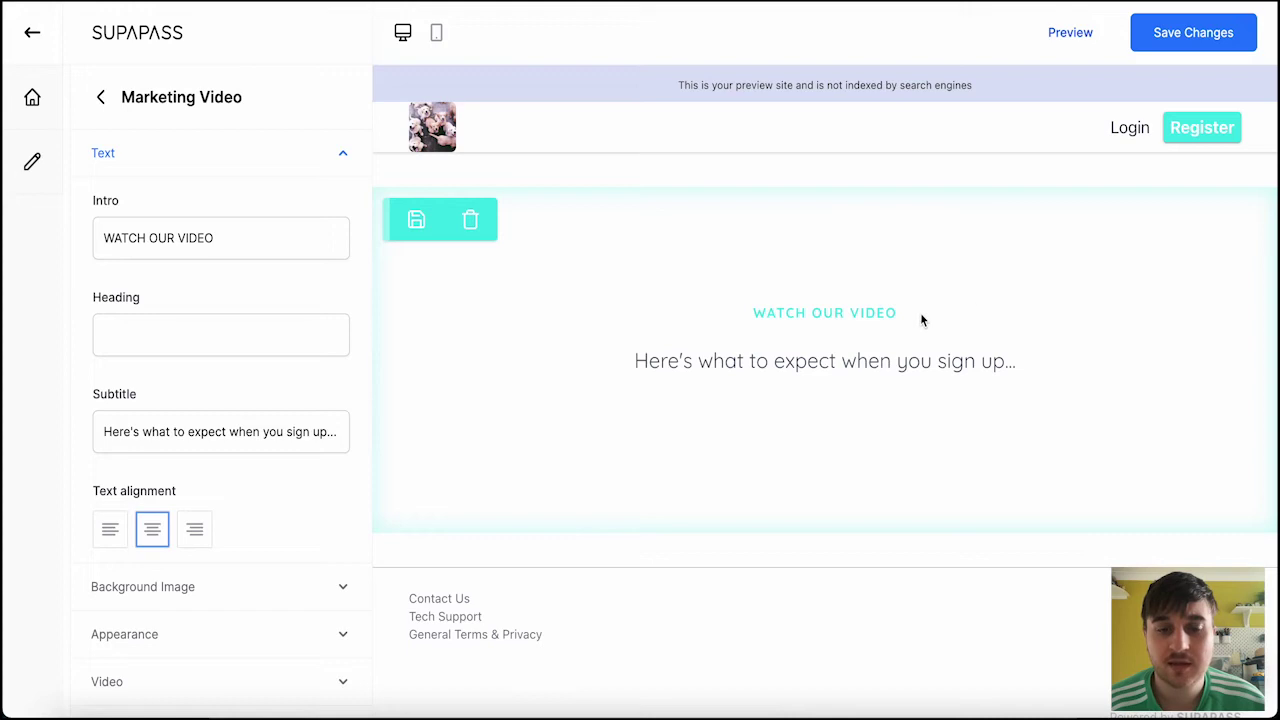
click(245, 236)
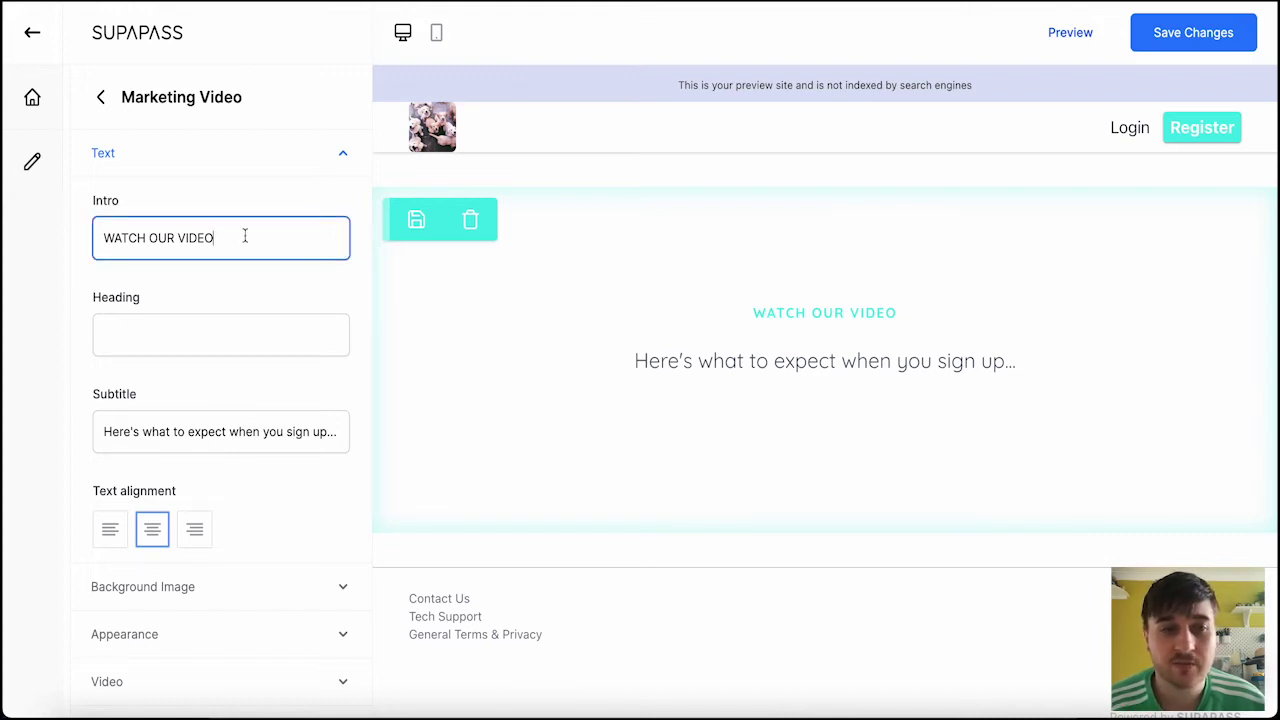
click(200, 334)
click(245, 420)
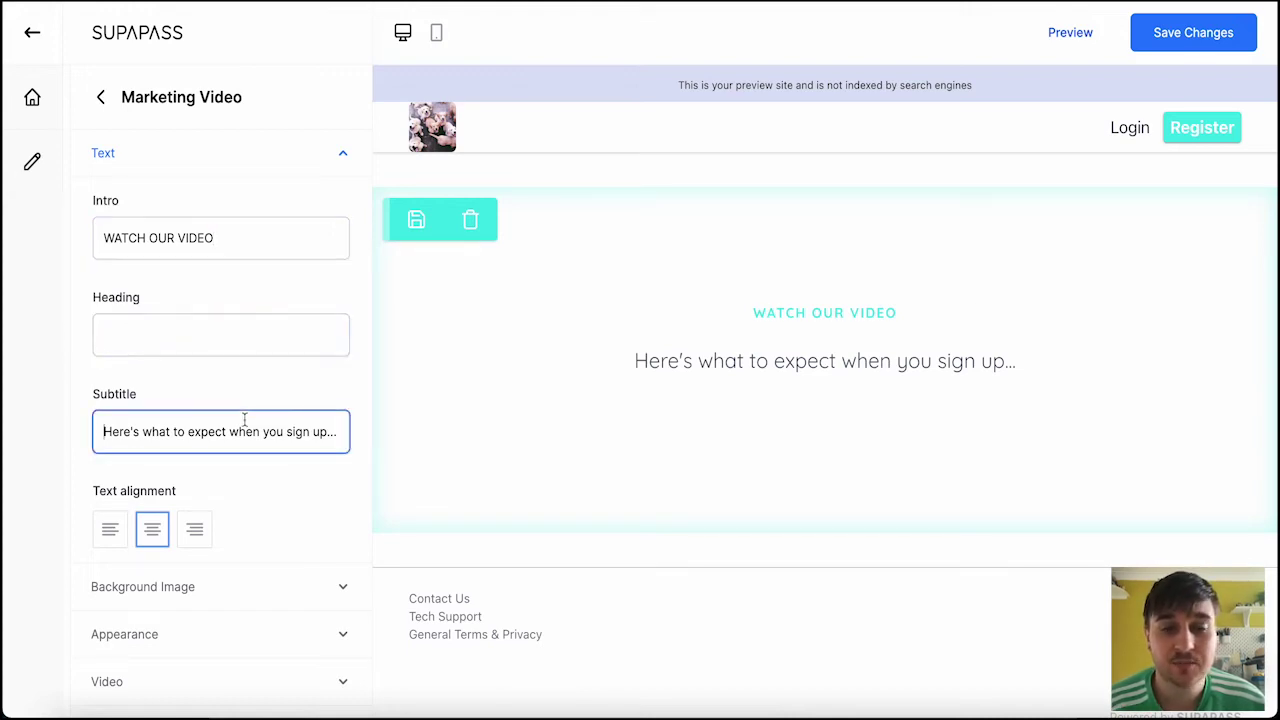
Set the Marketing Video block's background overlay slightly below the middle of its range, and check its appearance and video settings
scroll(245, 420, down, 1)
click(270, 531)
drag(166, 521, 218, 528)
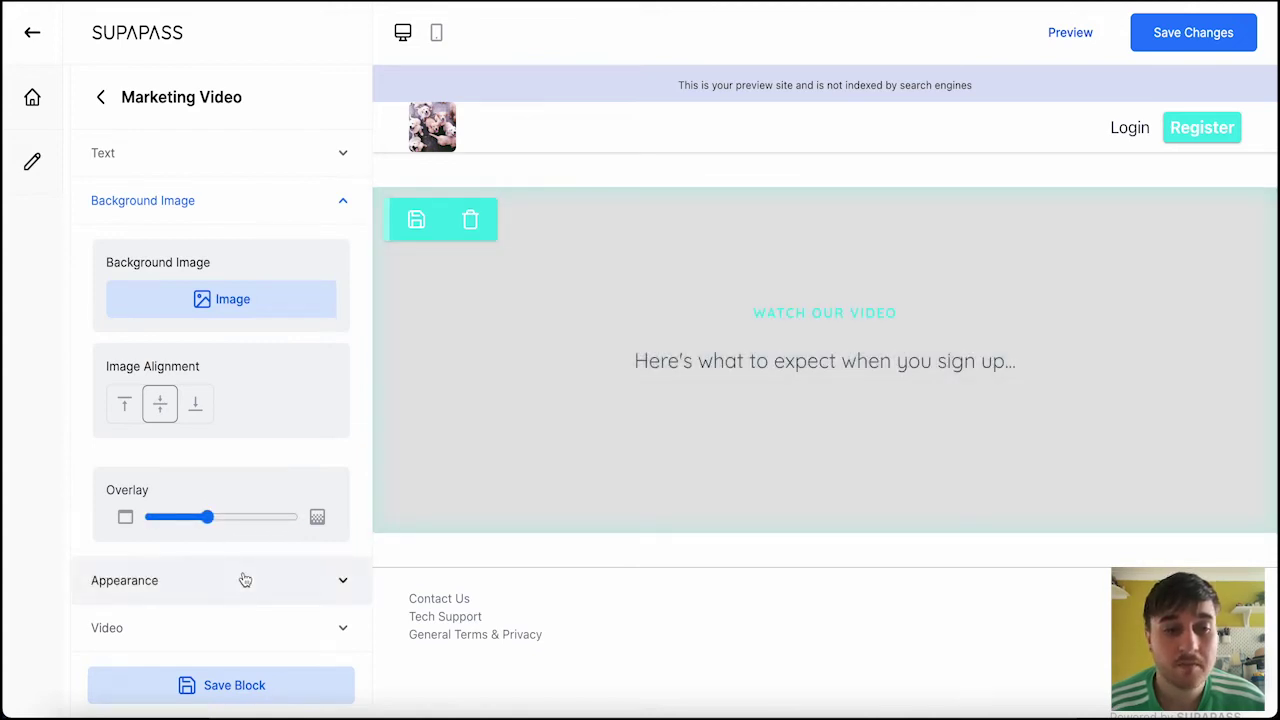
click(245, 580)
click(265, 524)
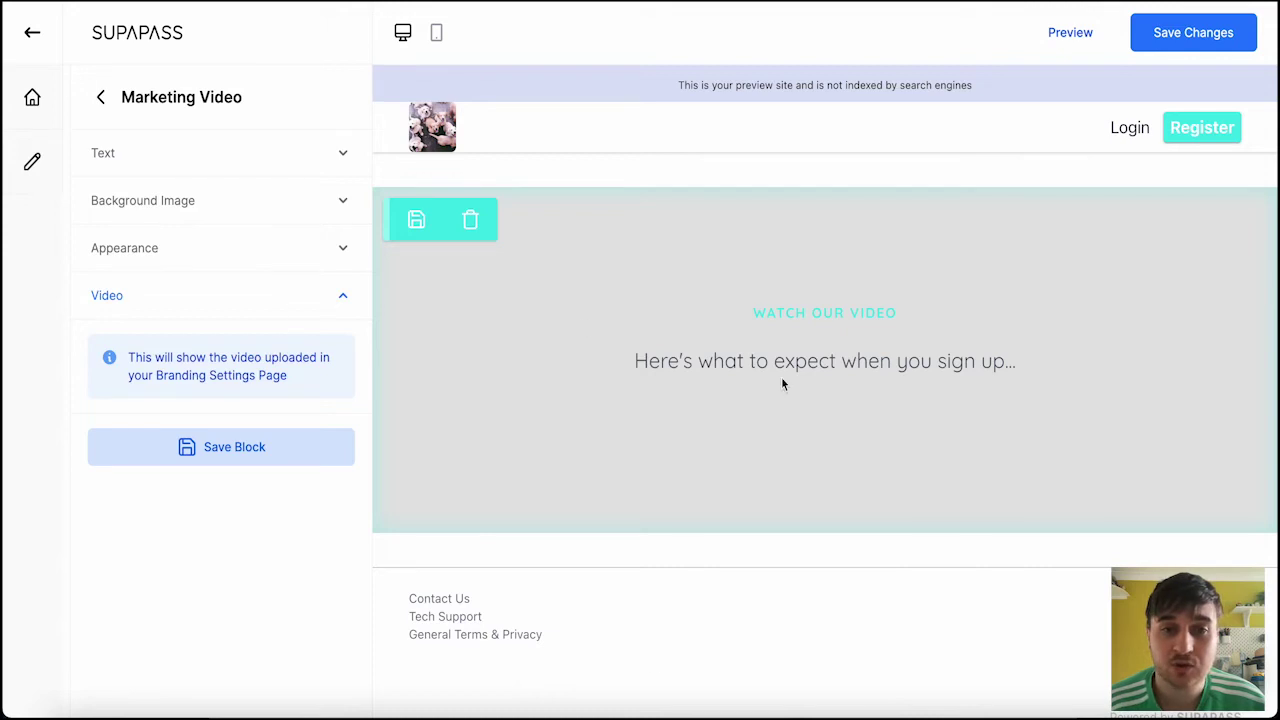
Return to the home page block list, open the Branding settings, and review the brand logo, square icon and favicon
scroll(781, 380, up, 5)
click(678, 383)
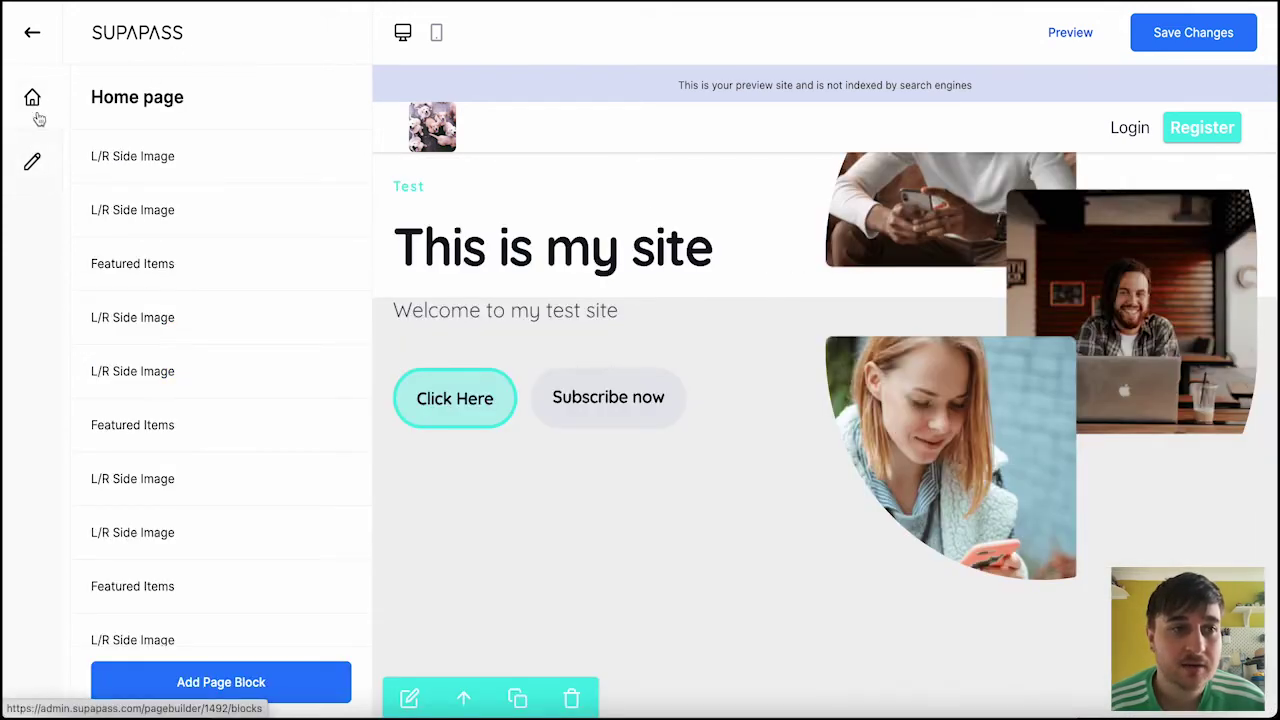
click(32, 168)
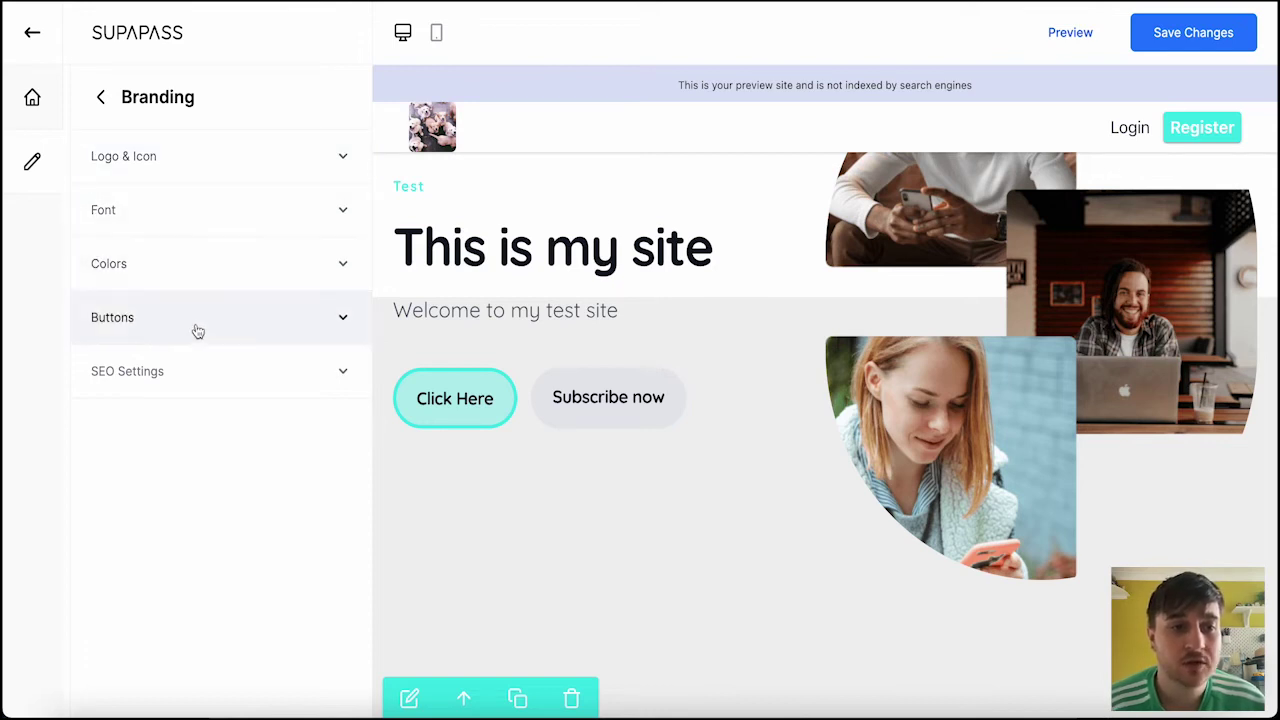
click(212, 162)
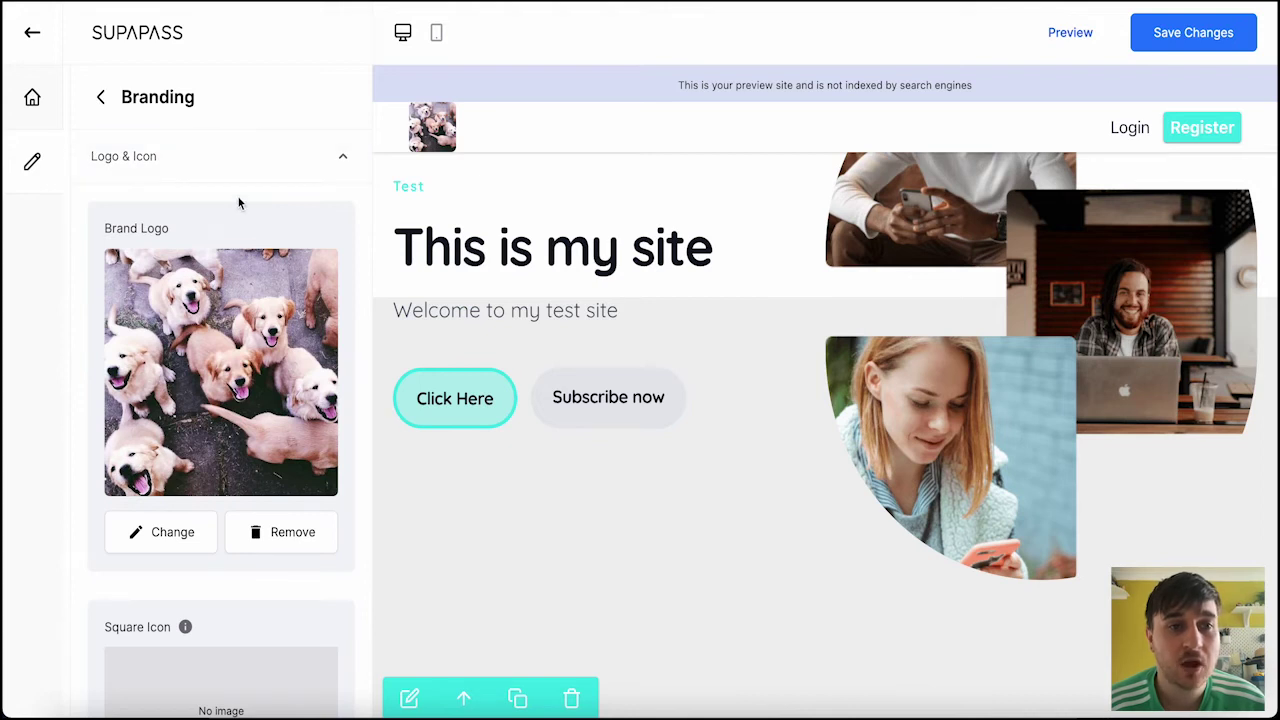
scroll(238, 203, down, 2)
scroll(226, 214, up, 1)
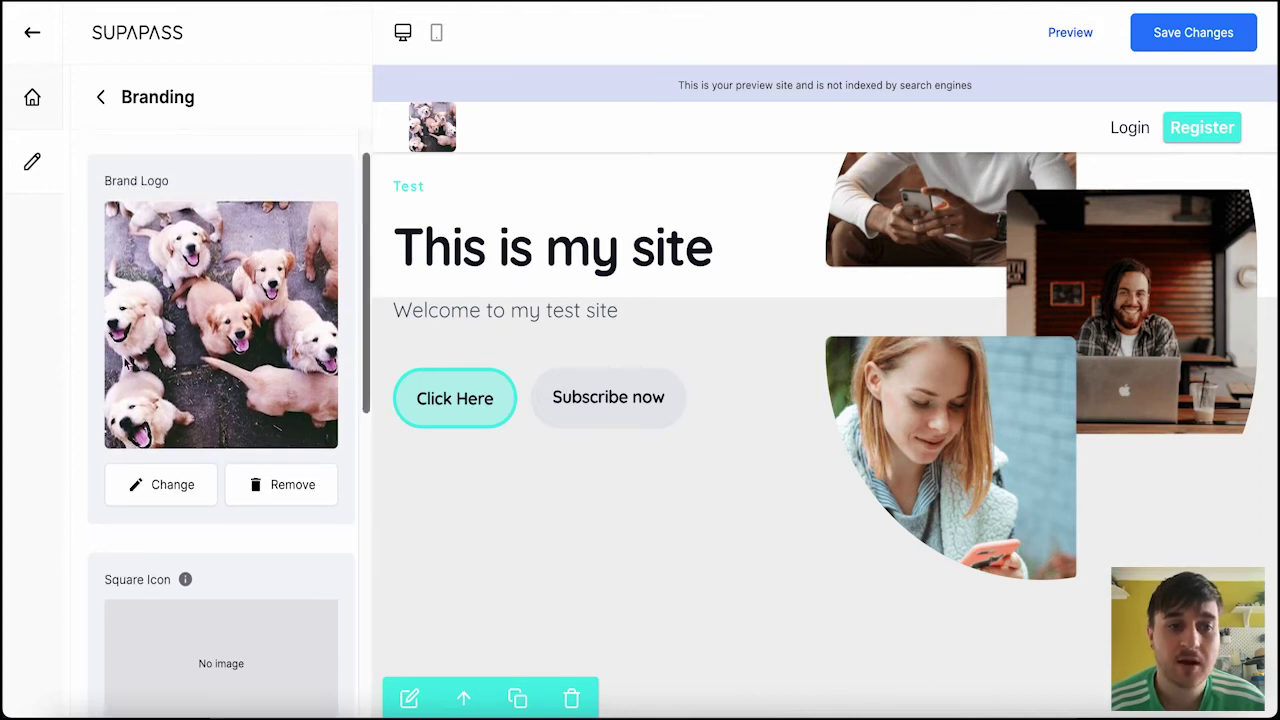
scroll(244, 299, down, 3)
scroll(242, 297, down, 2)
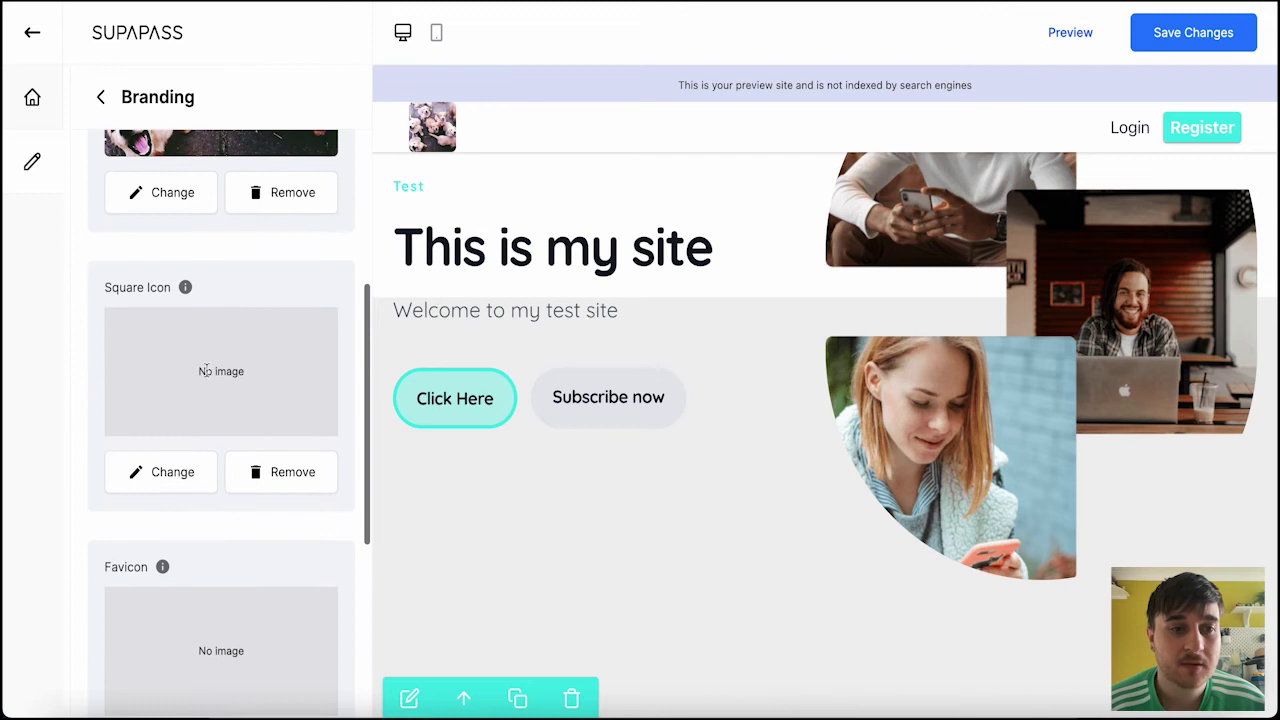
scroll(206, 365, down, 5)
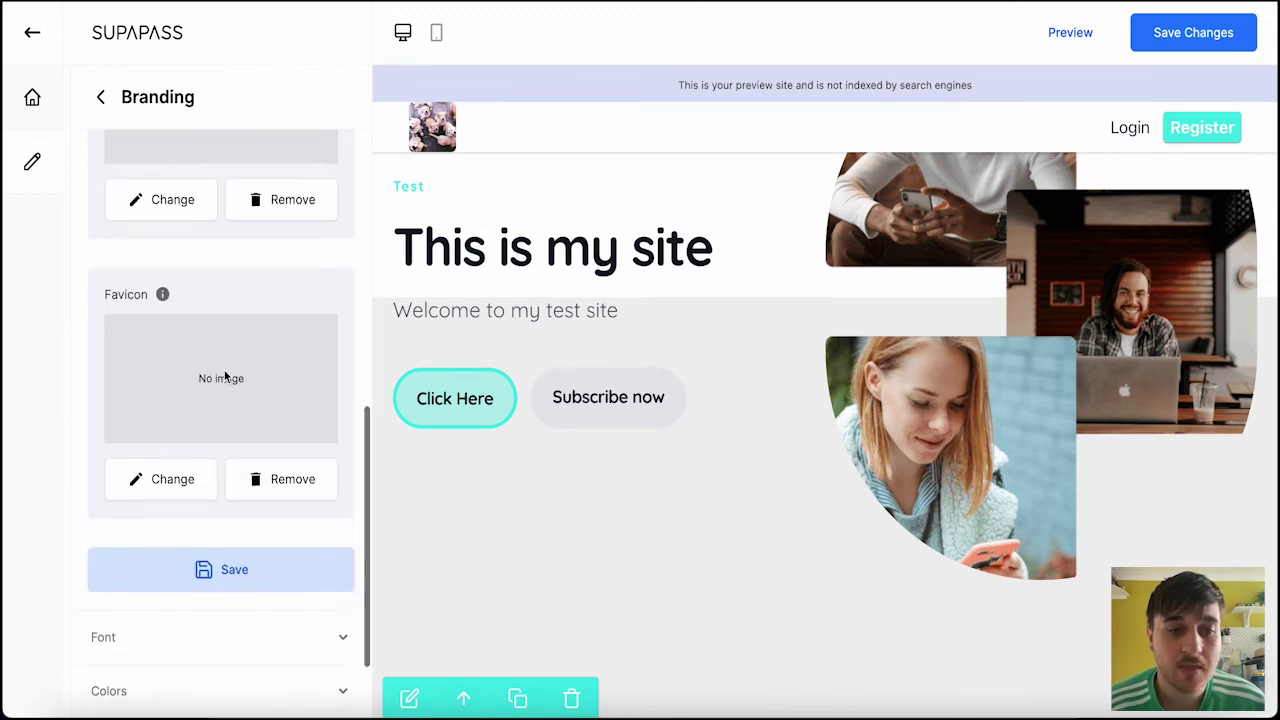
scroll(226, 376, down, 2)
Try PT Serif and DM Sans as the site font in the branding settings
click(263, 528)
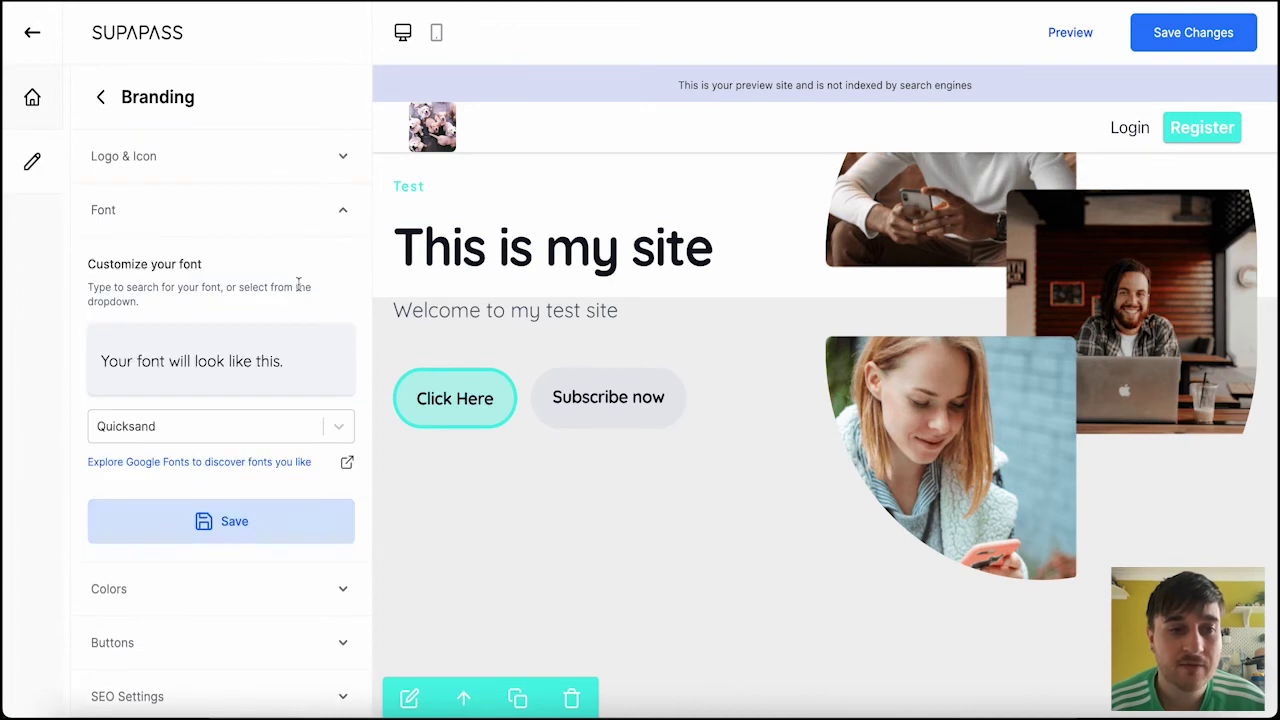
click(337, 421)
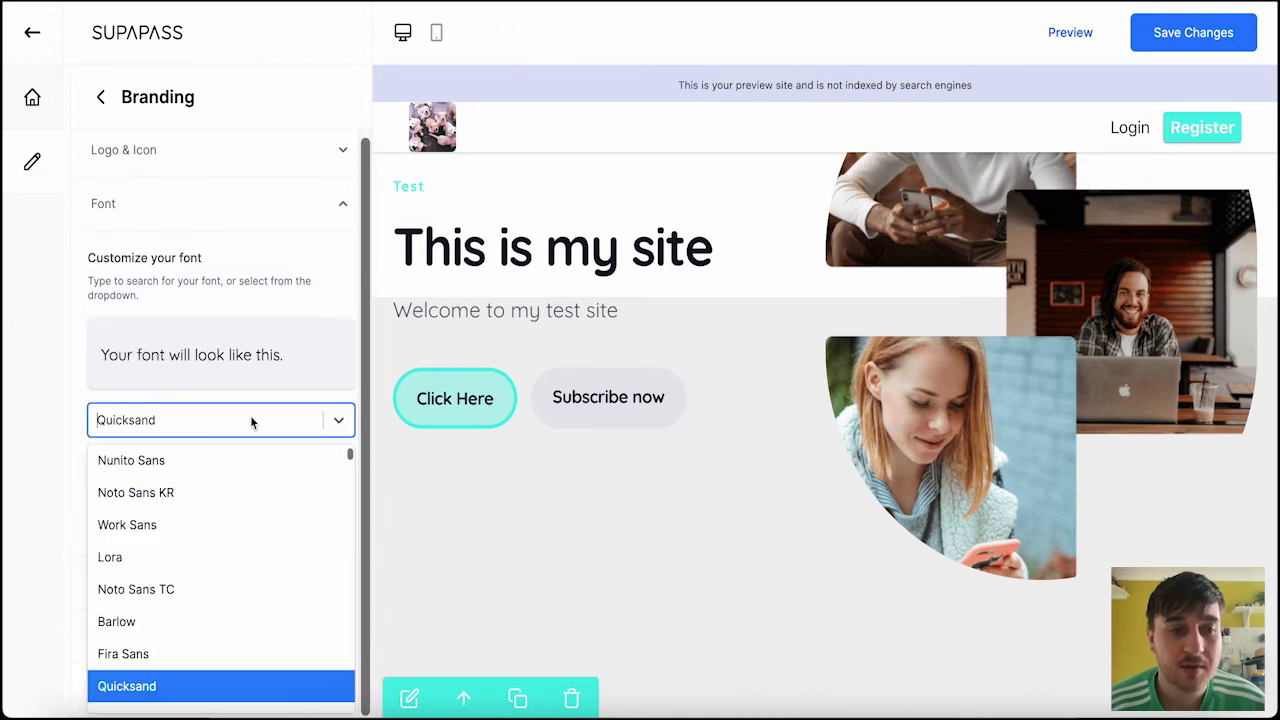
scroll(174, 618, down, 5)
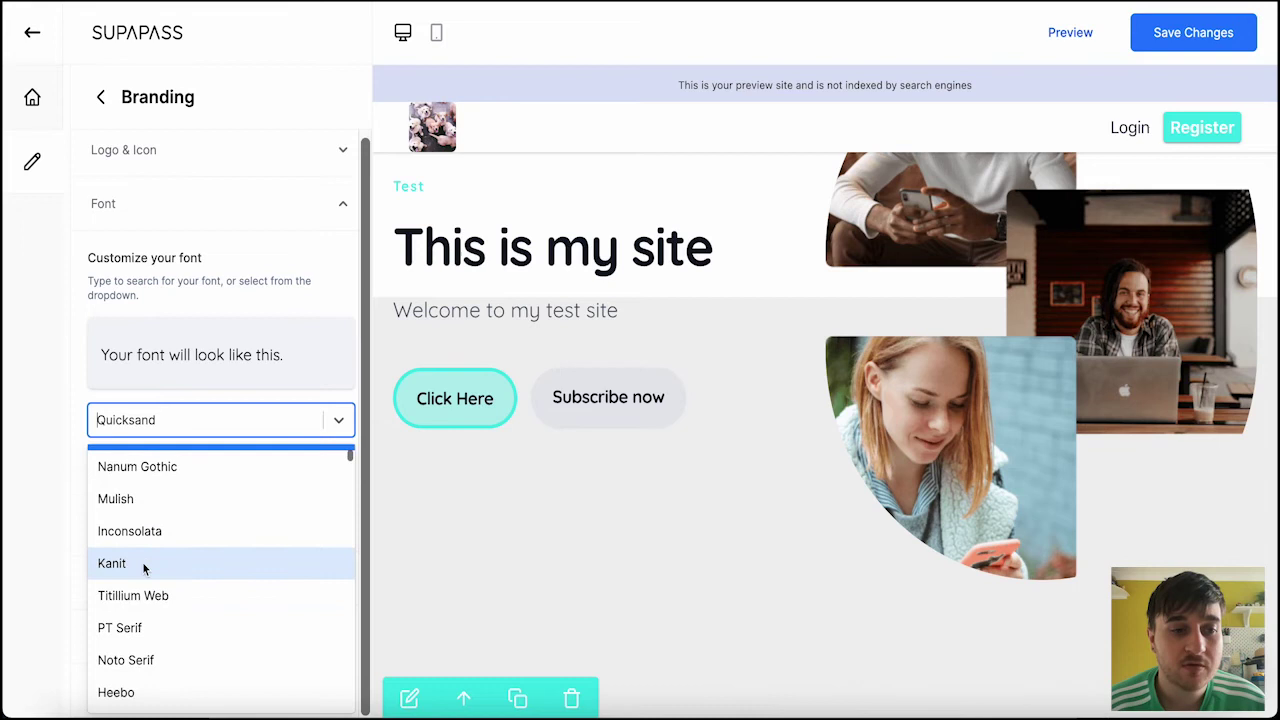
scroll(160, 609, down, 1)
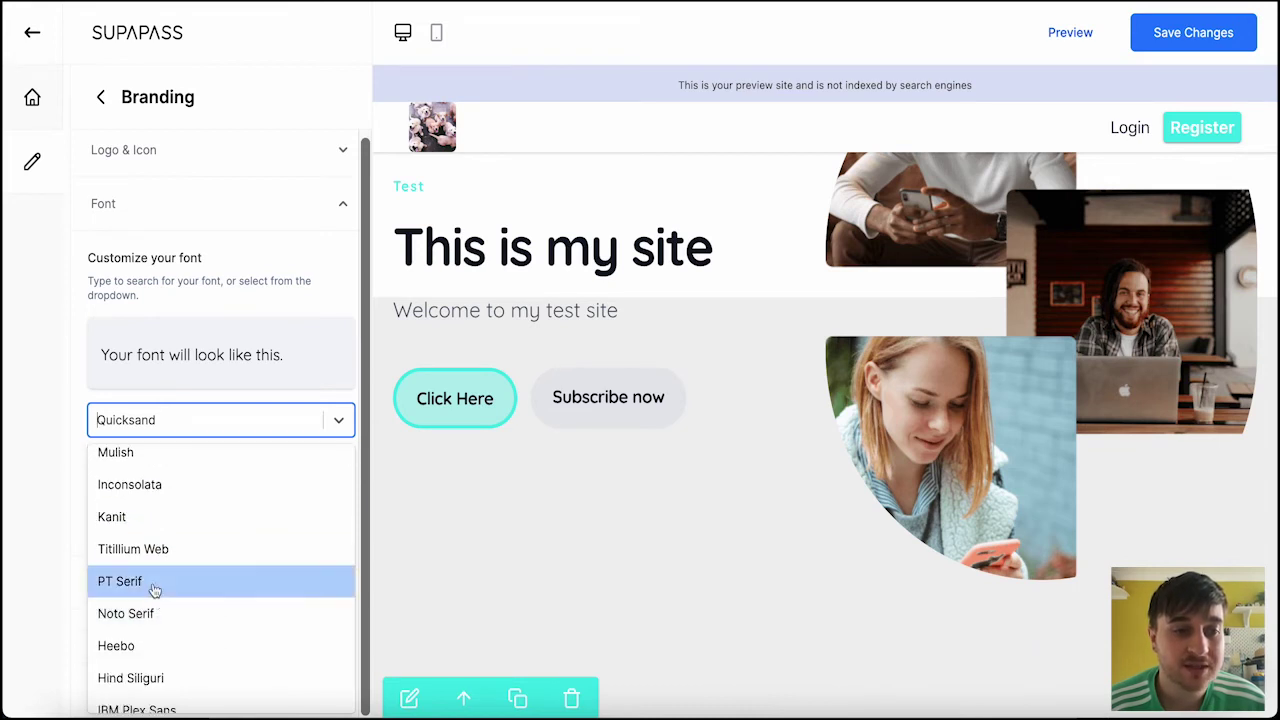
click(155, 591)
click(211, 429)
scroll(220, 589, down, 3)
click(180, 590)
Set the site font to Oxygen, save it, and check the hero heading in the page view
click(227, 417)
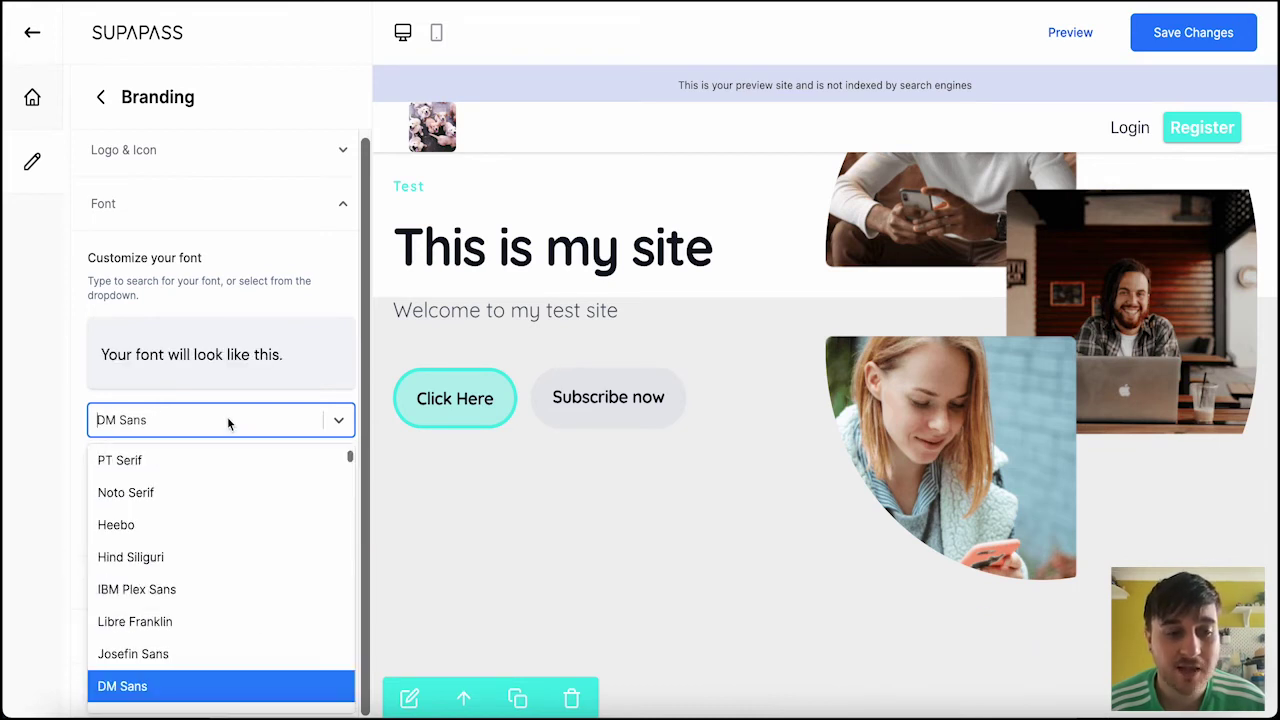
scroll(233, 590, down, 3)
click(202, 540)
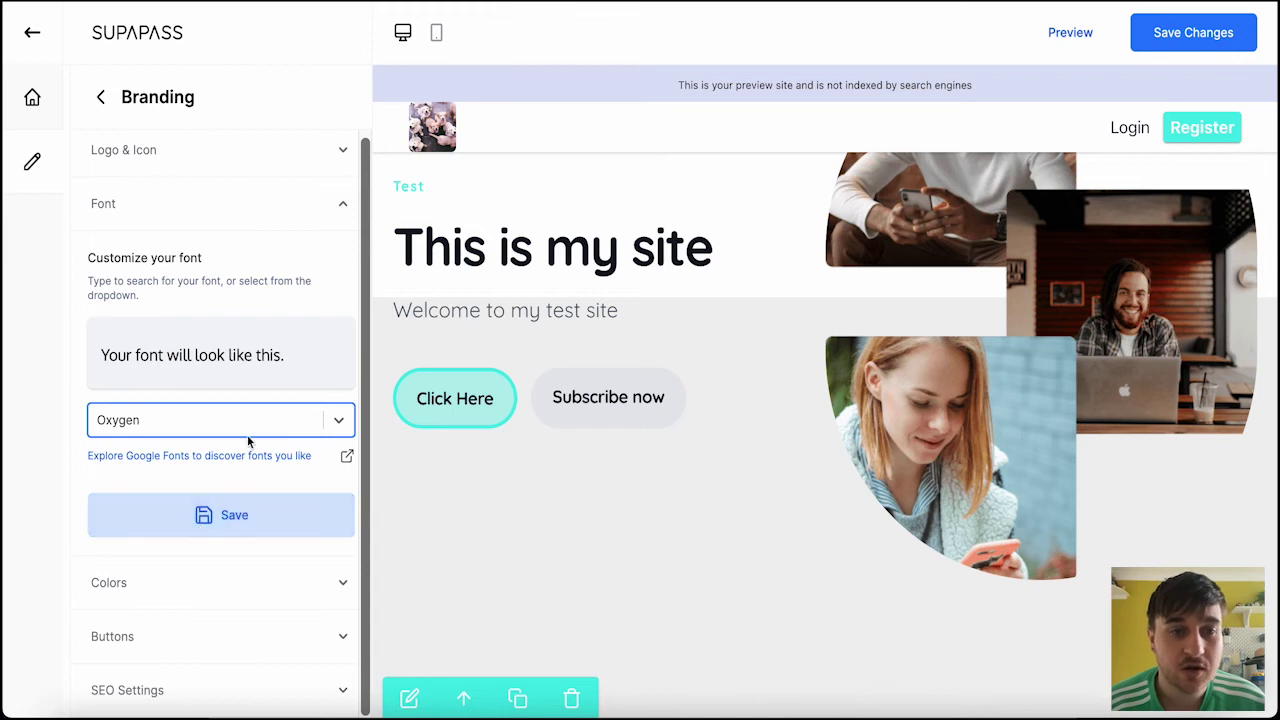
click(229, 516)
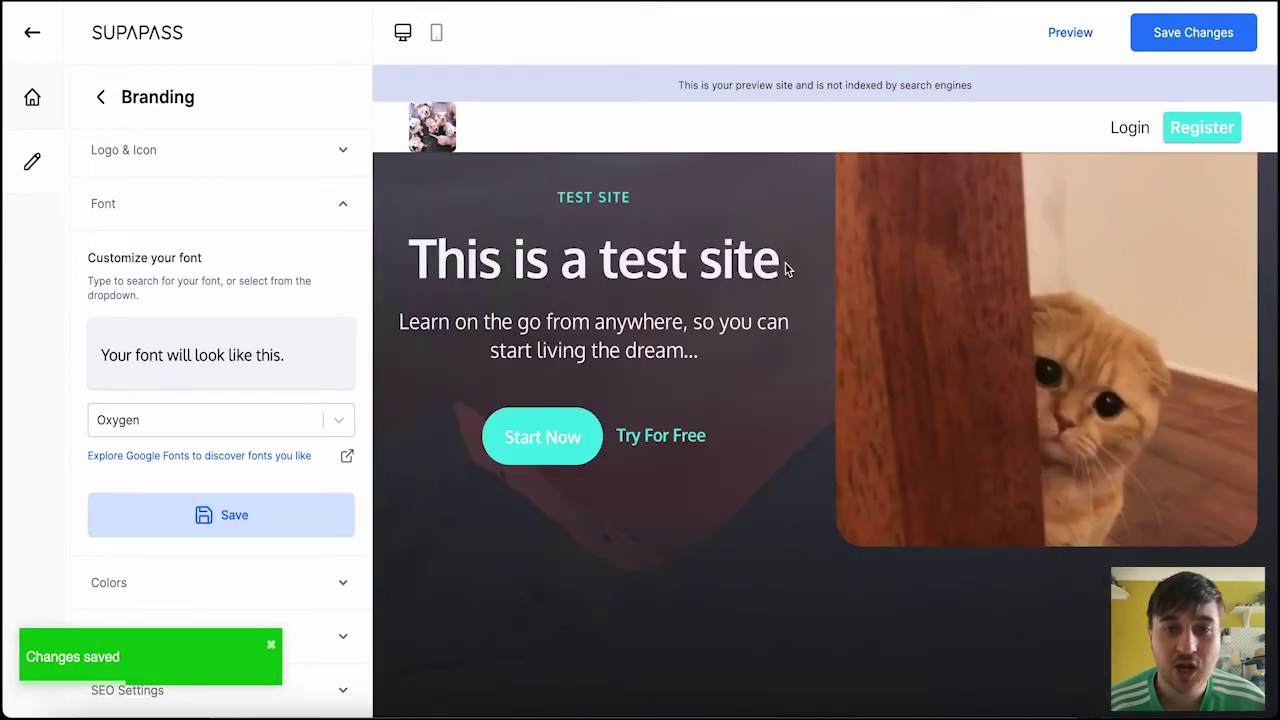
drag(787, 262, 416, 241)
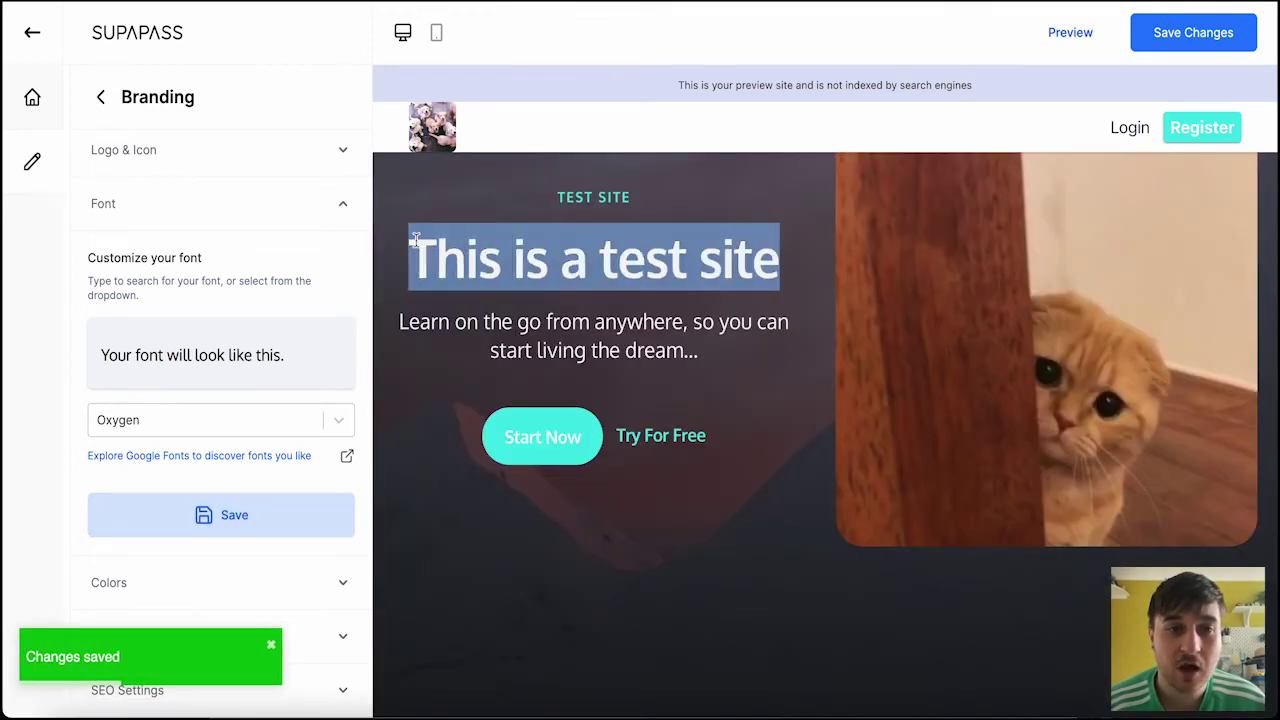
Set the brand color to the dark blue swatch and the theme to Dark, saving after each change
click(257, 205)
click(251, 257)
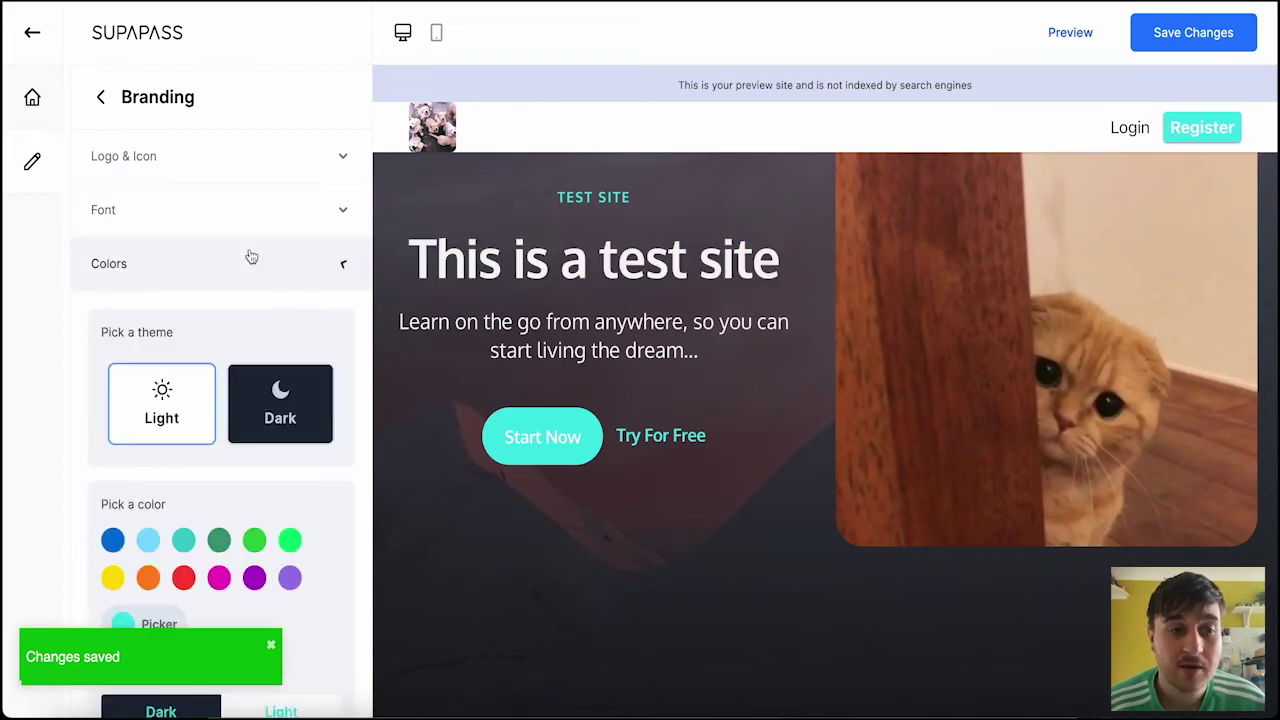
scroll(729, 359, down, 10)
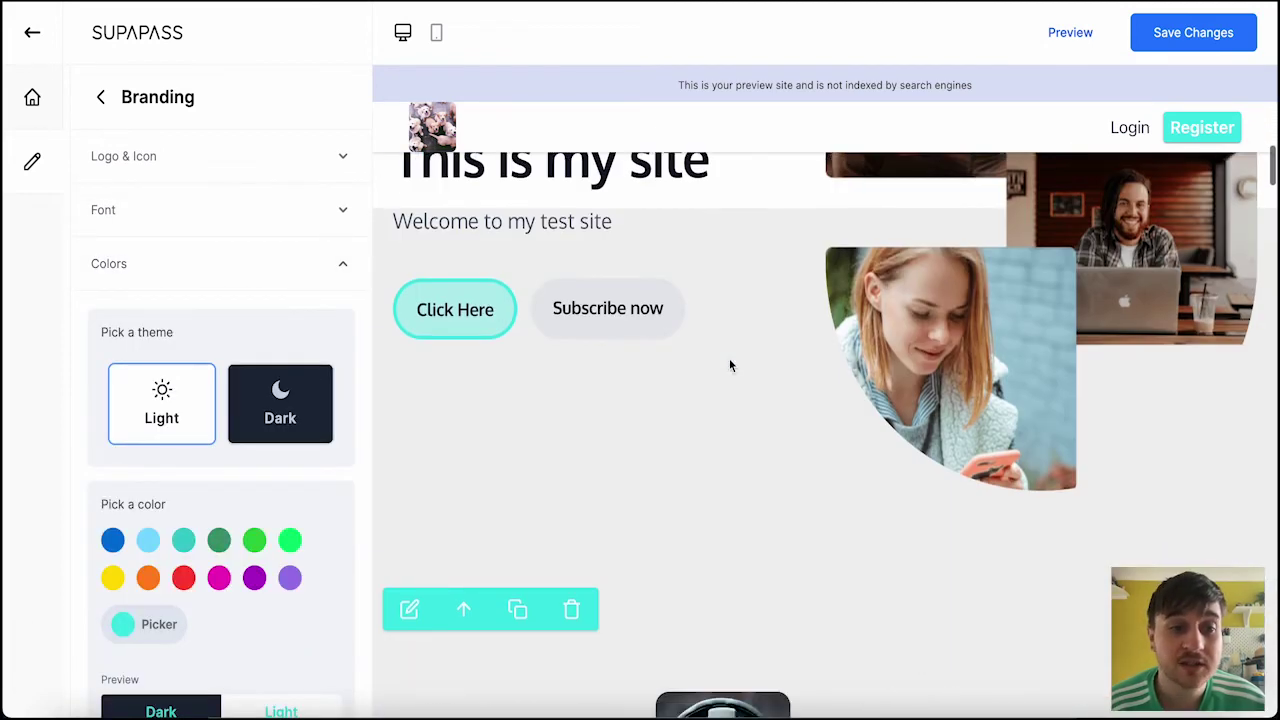
scroll(212, 325, down, 3)
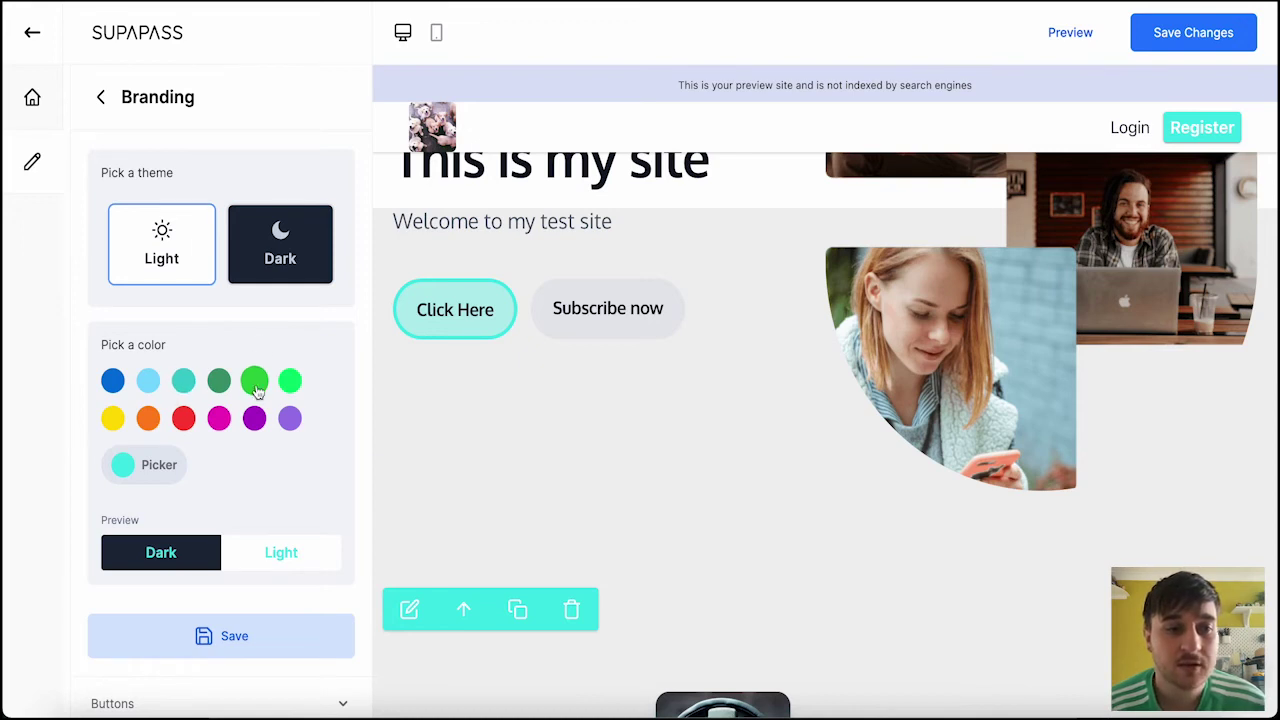
click(113, 385)
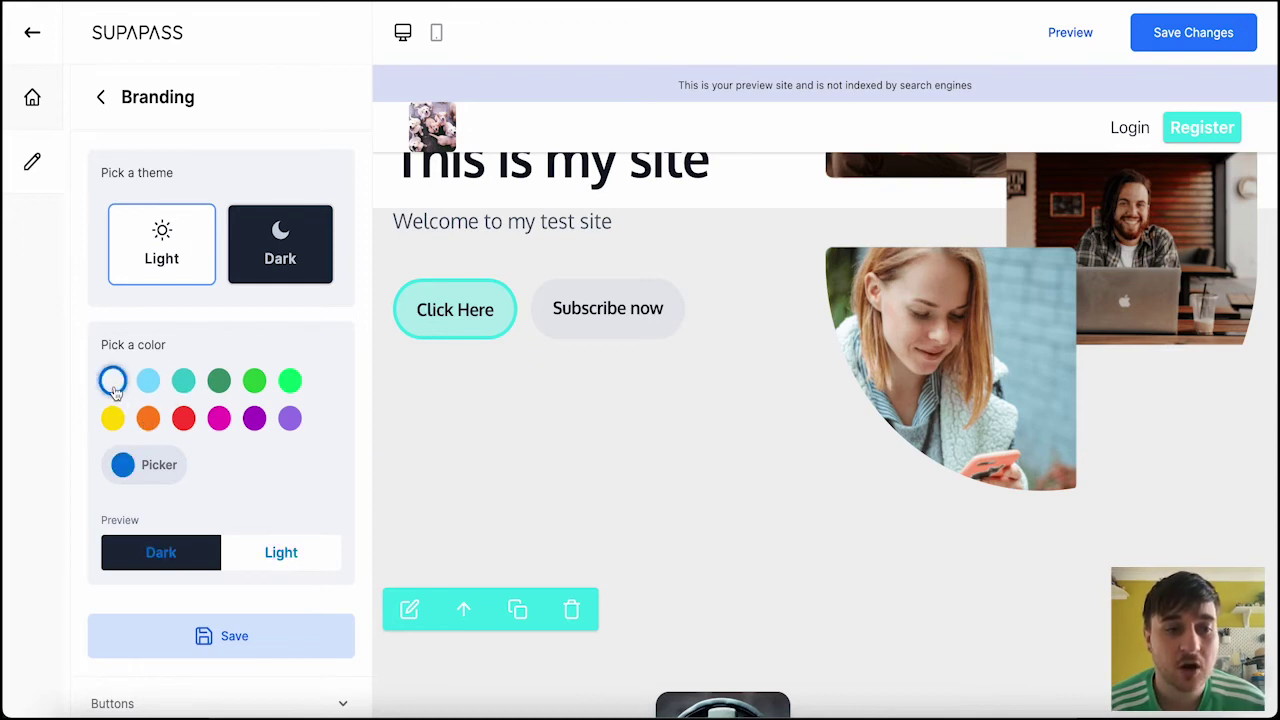
scroll(260, 530, down, 1)
click(238, 585)
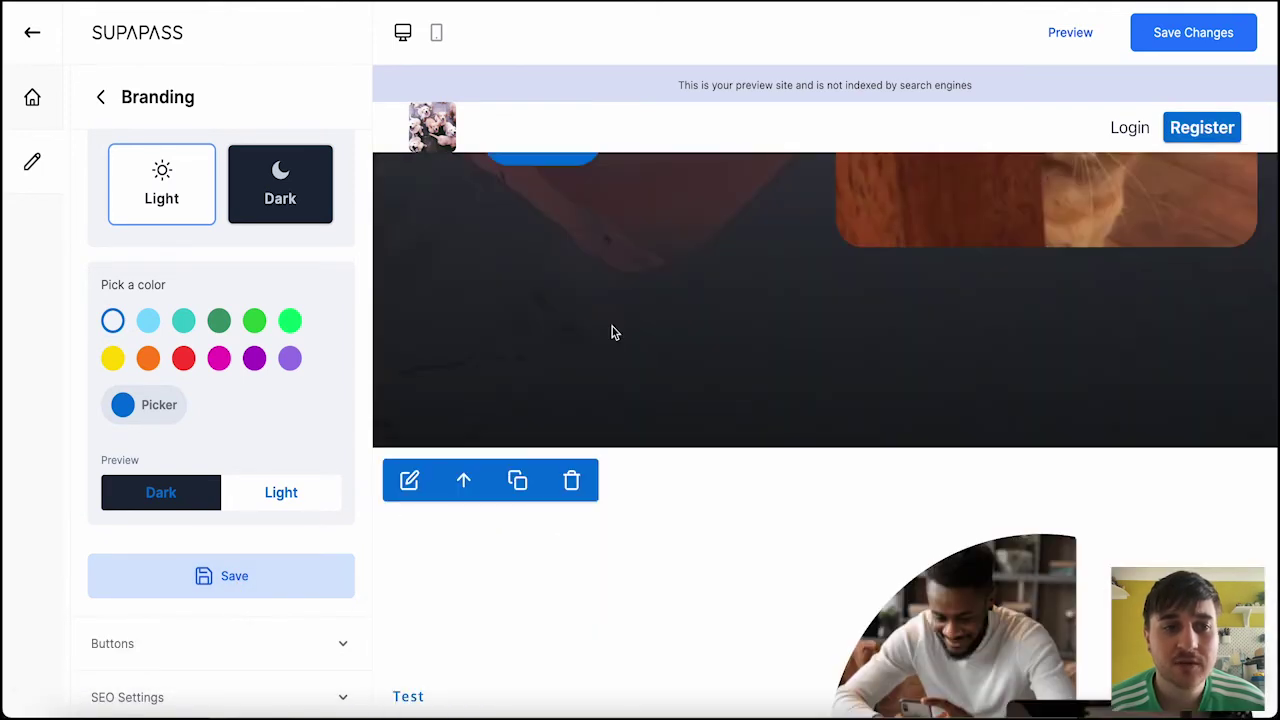
click(285, 183)
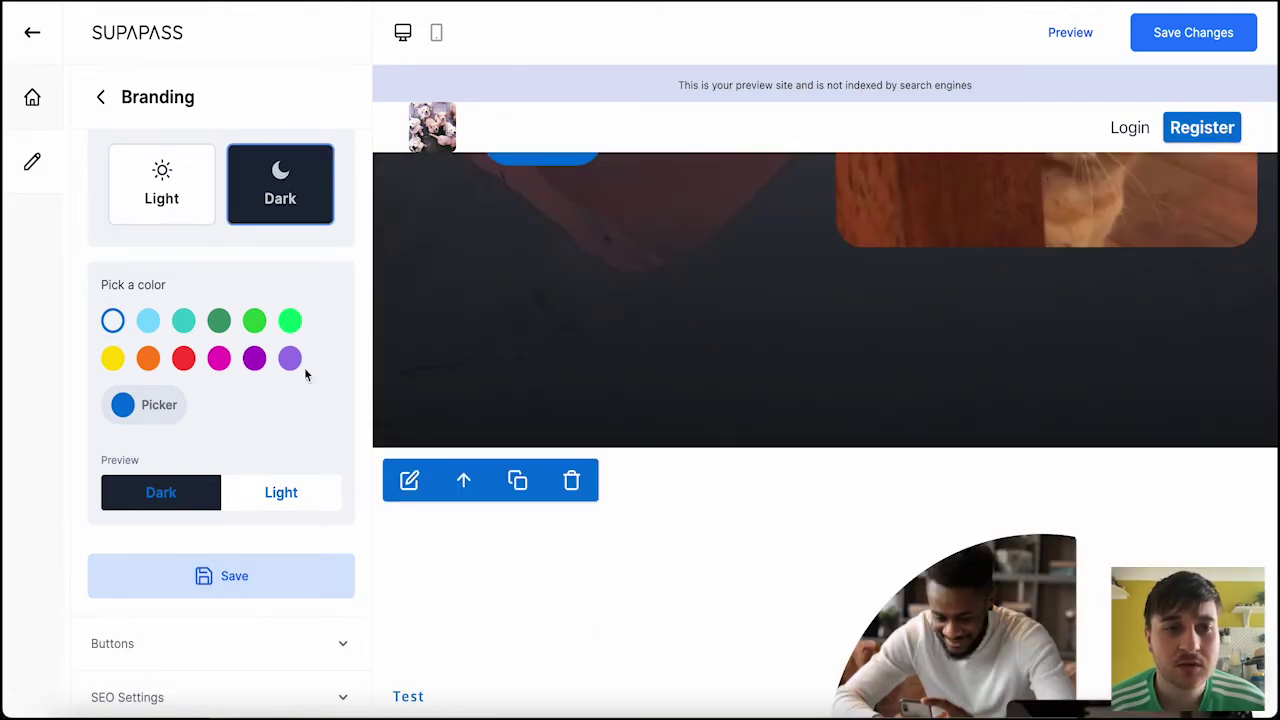
click(240, 590)
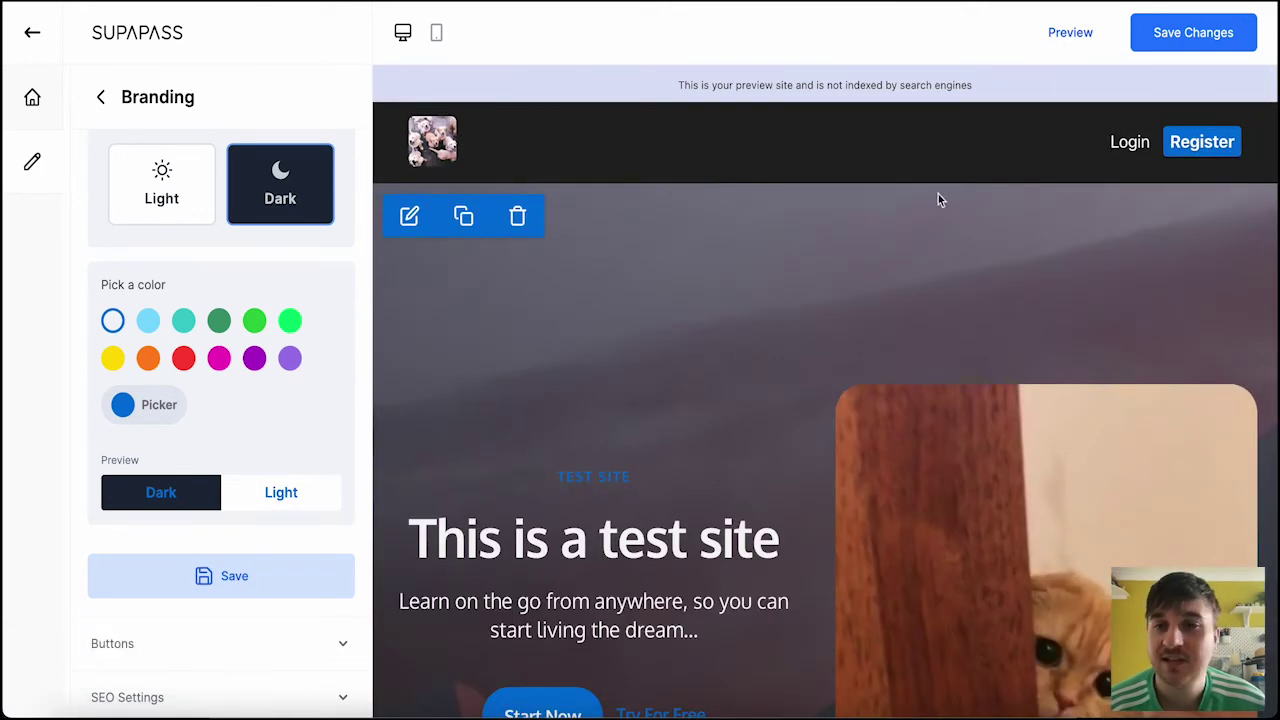
Open the Buttons section of the branding settings and examine the button rounding control
scroll(243, 460, up, 3)
click(285, 280)
click(289, 320)
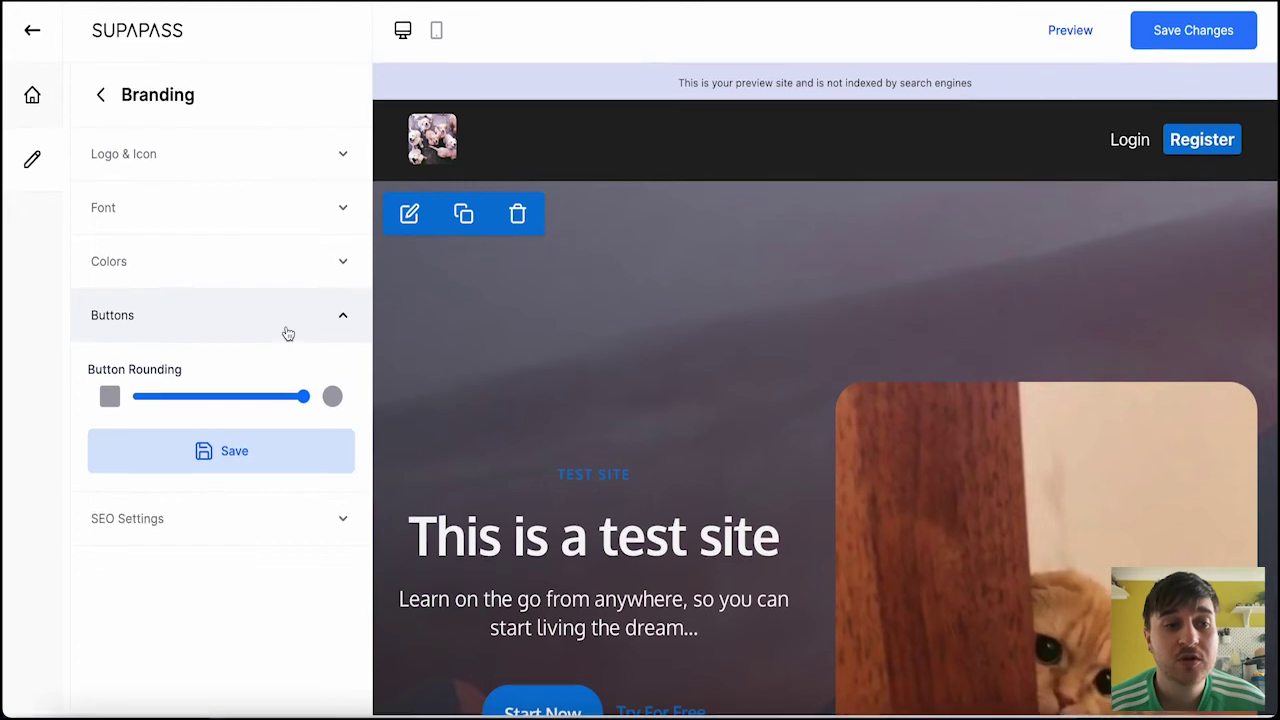
drag(305, 398, 395, 458)
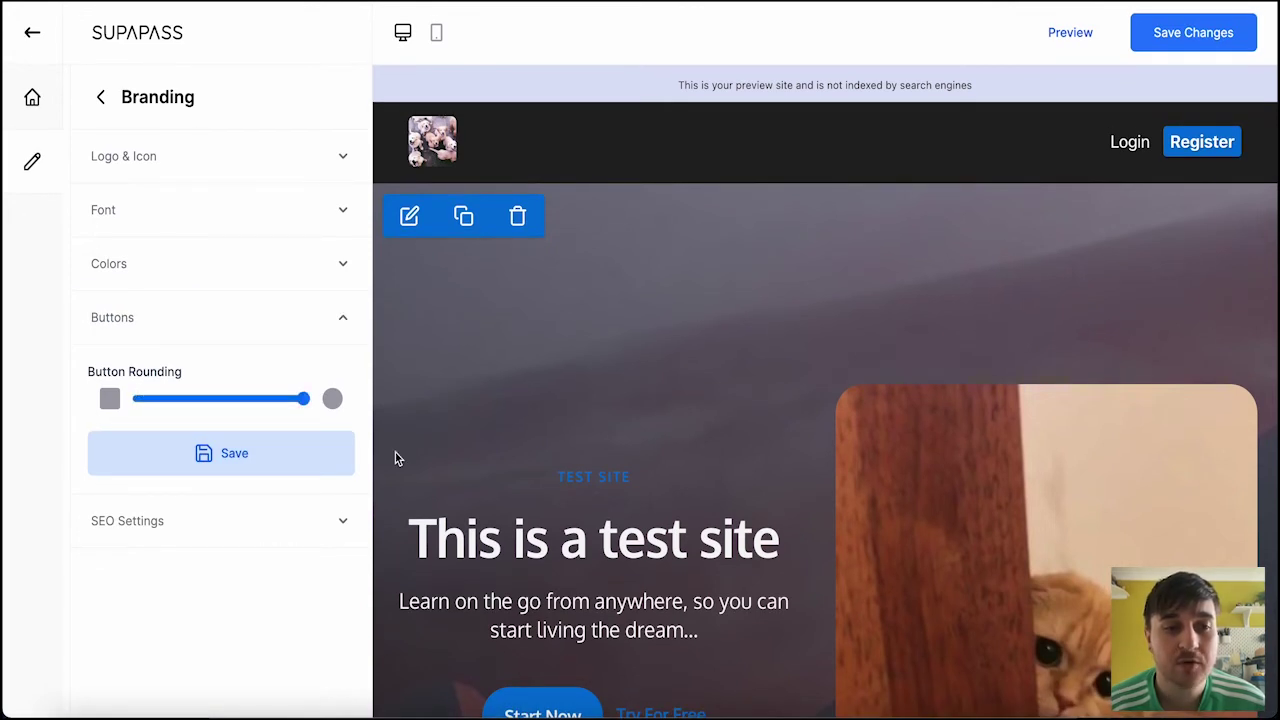
Open the SEO Settings in Branding and review the page title, meta description and shared image options
click(314, 317)
click(289, 369)
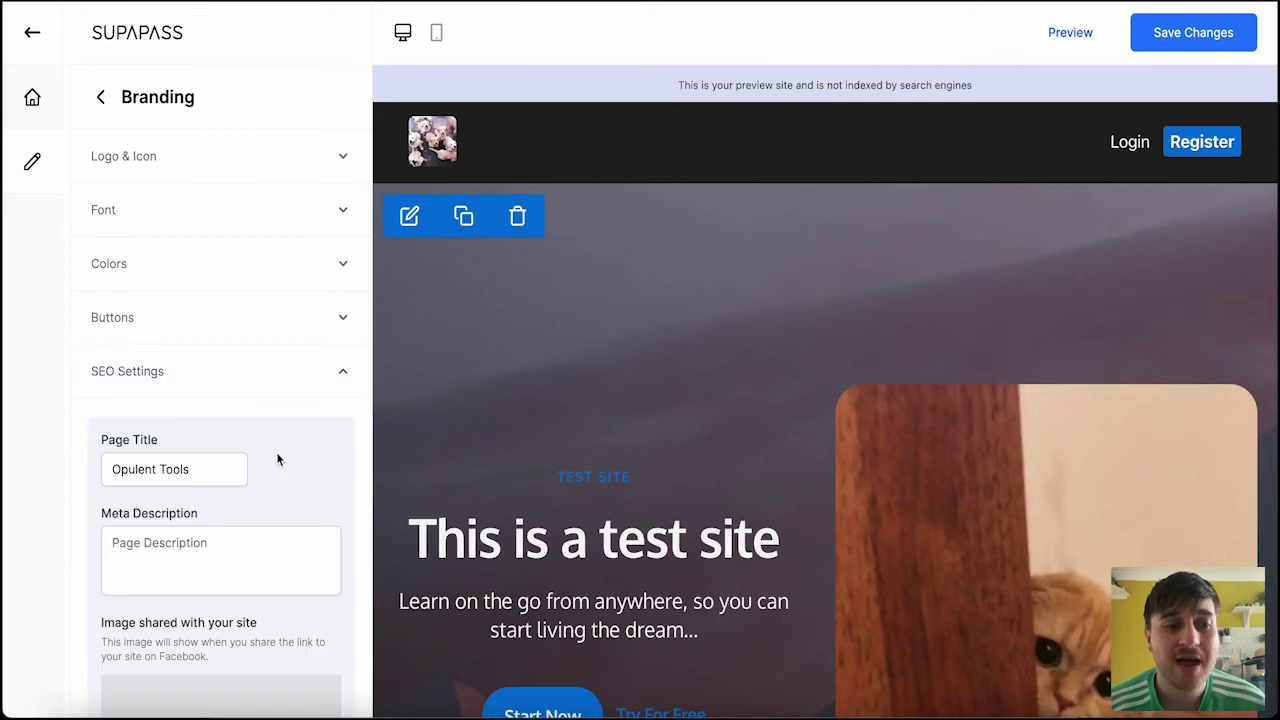
scroll(278, 459, down, 5)
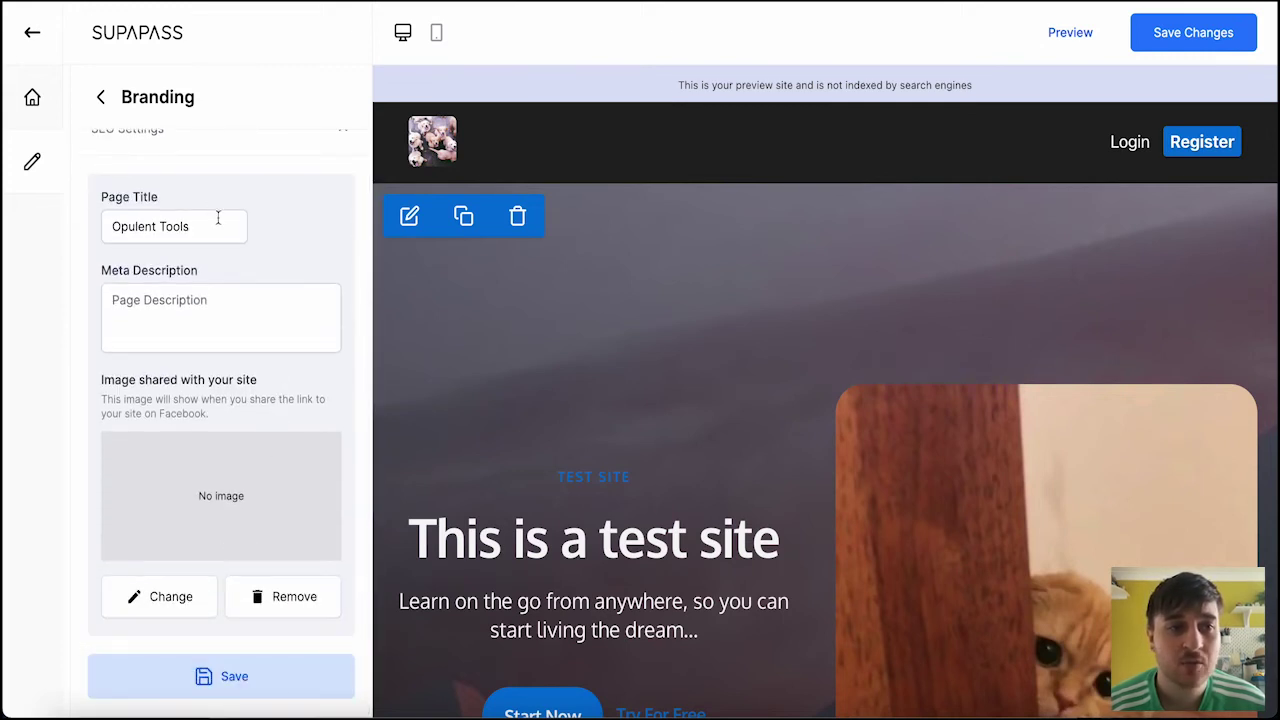
click(218, 217)
click(206, 300)
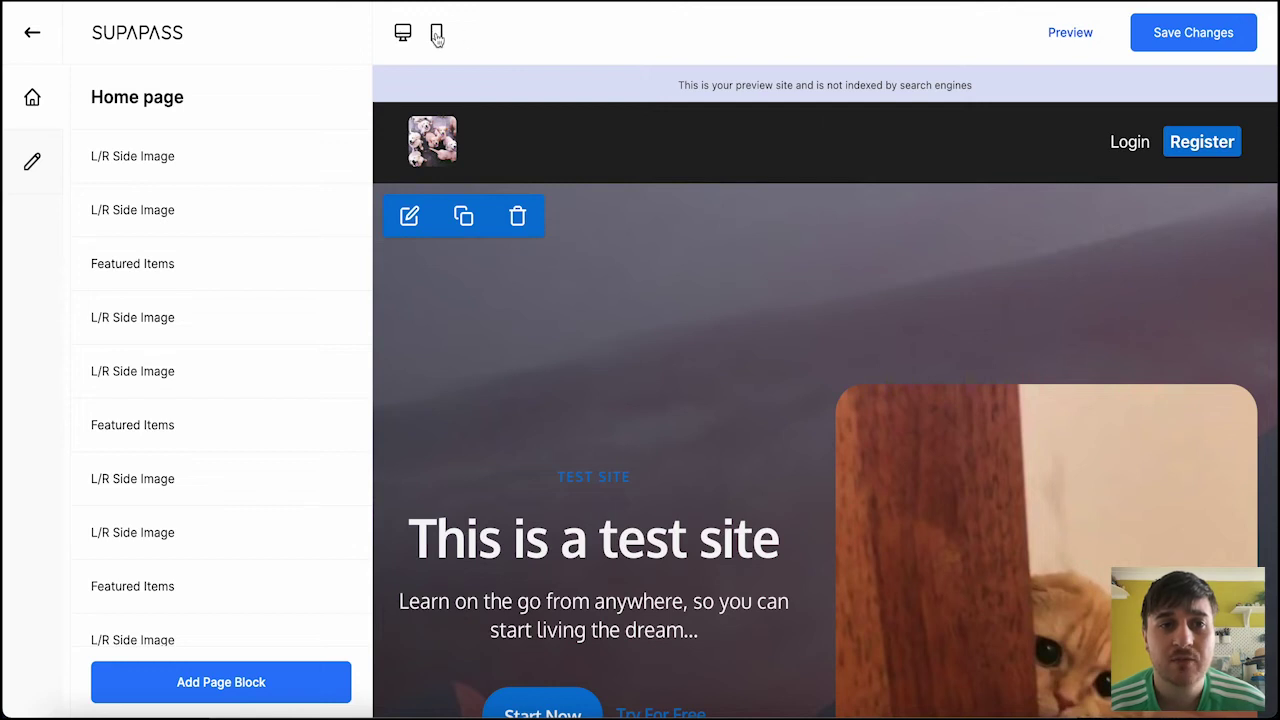
Switch the home page to the mobile view and look through its blocks
click(437, 34)
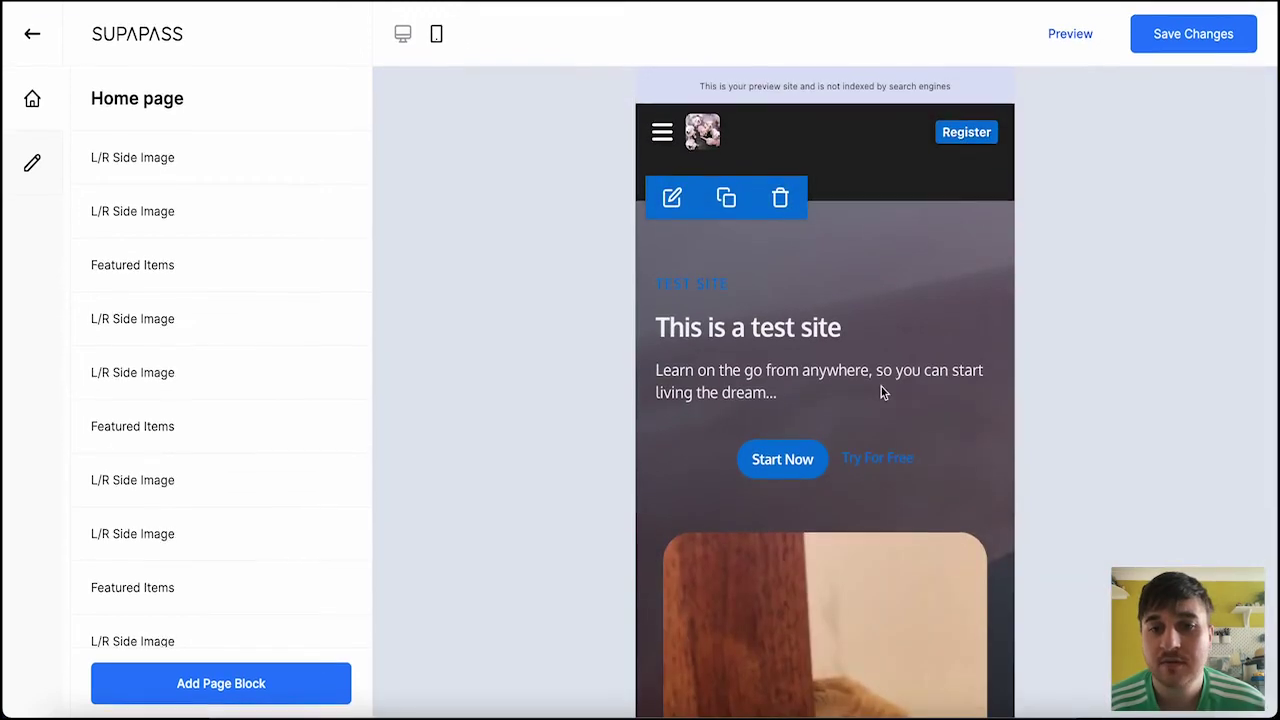
scroll(881, 392, down, 15)
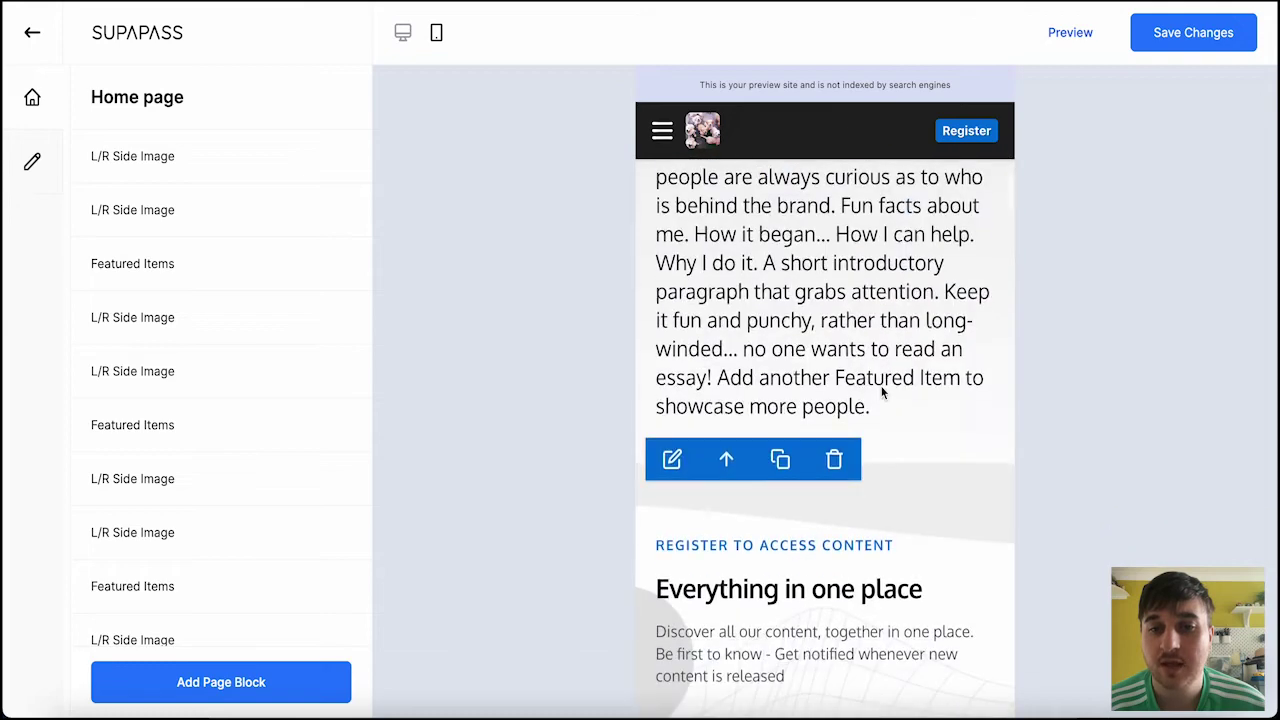
scroll(881, 392, down, 10)
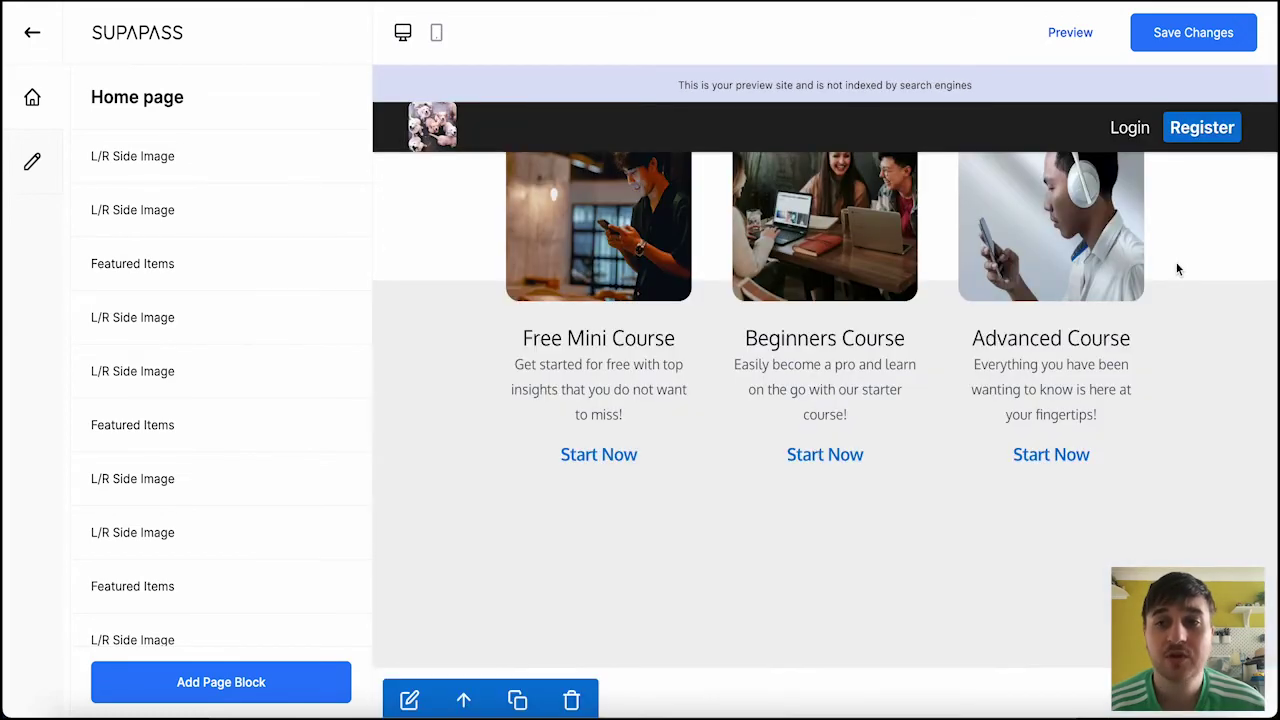
Open the full site preview and examine the home page from the hero through the course promotion sections
click(1070, 34)
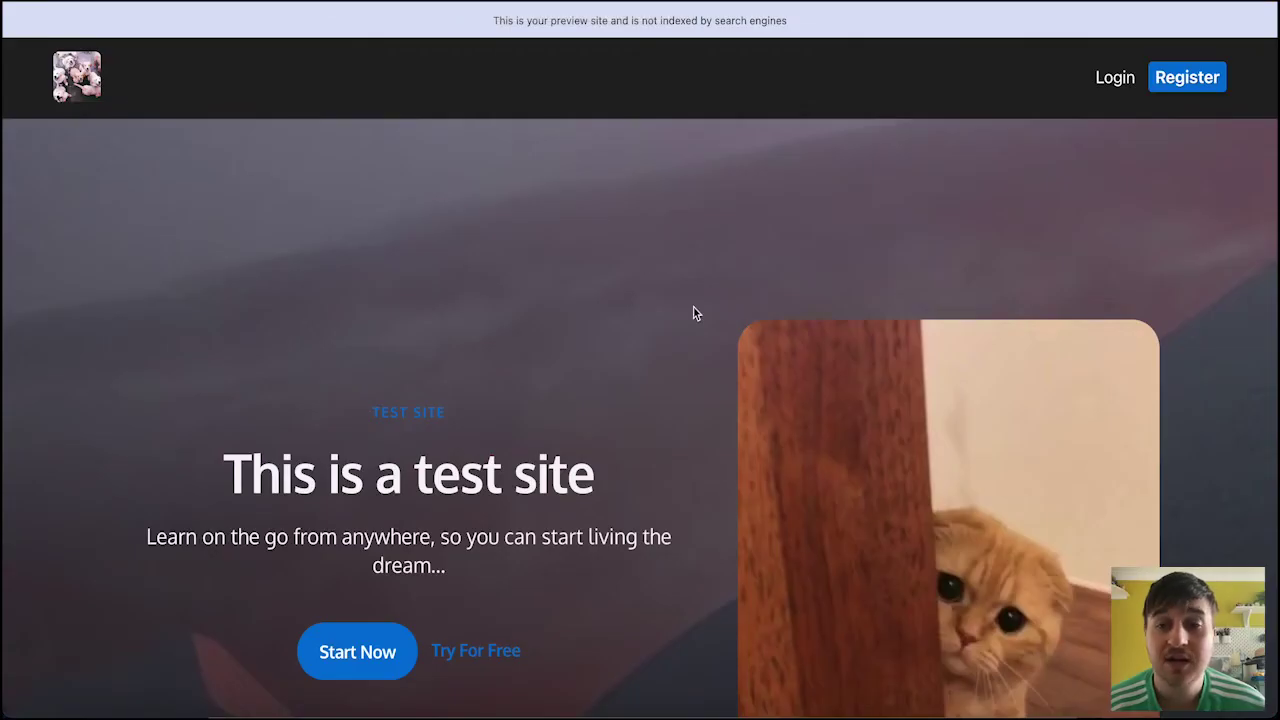
scroll(696, 313, down, 4)
scroll(695, 313, down, 20)
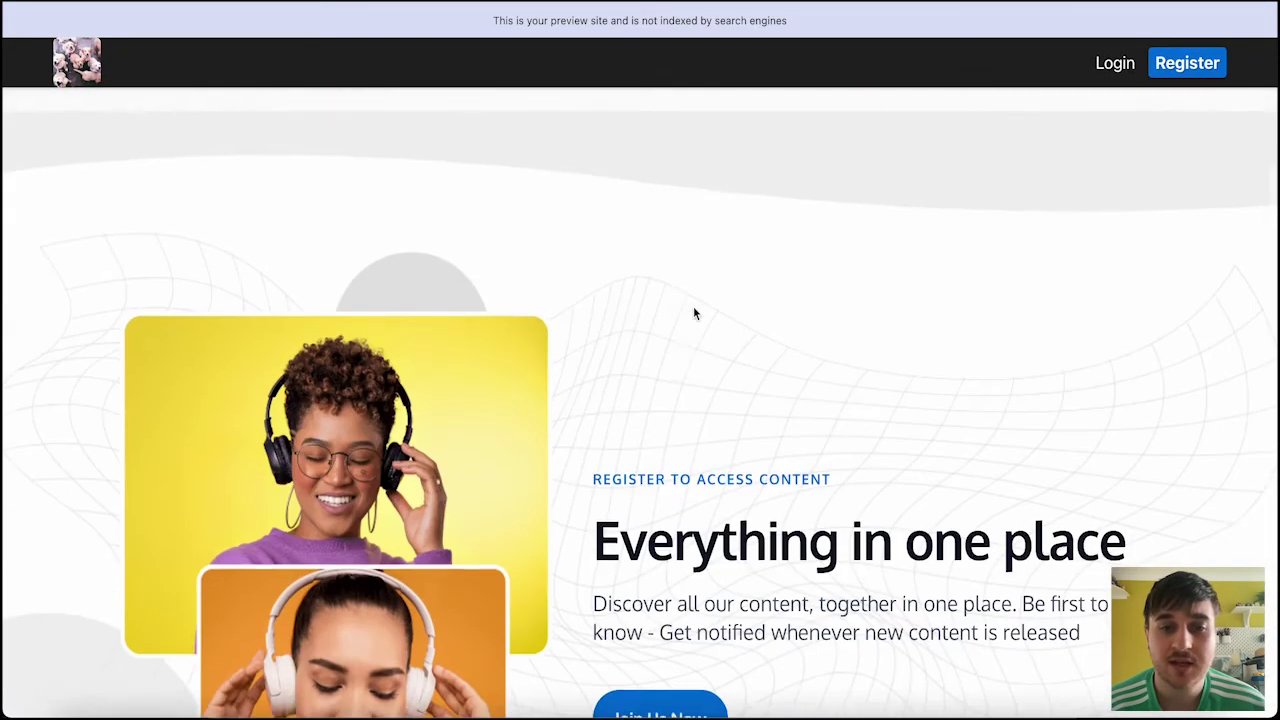
scroll(695, 313, down, 15)
drag(720, 395, 483, 189)
click(728, 364)
scroll(728, 364, down, 4)
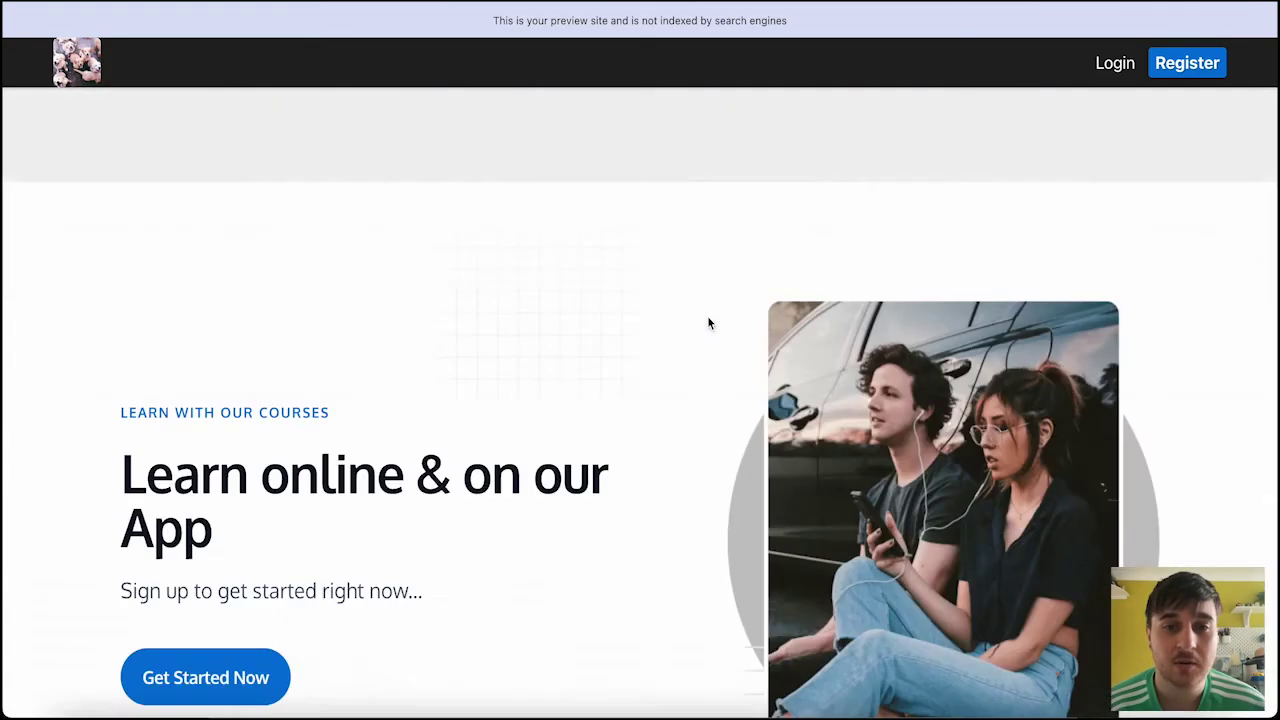
scroll(708, 323, up, 15)
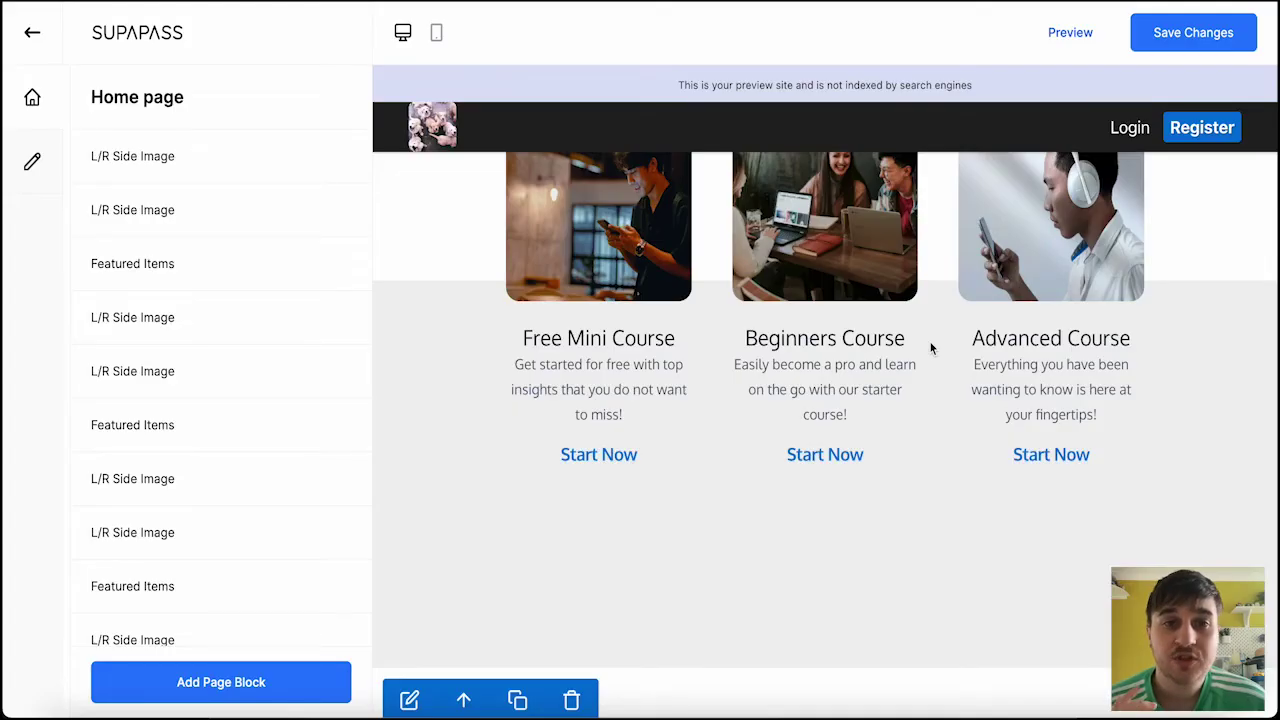
Save the home page changes and return to the site's admin dashboard
click(1190, 46)
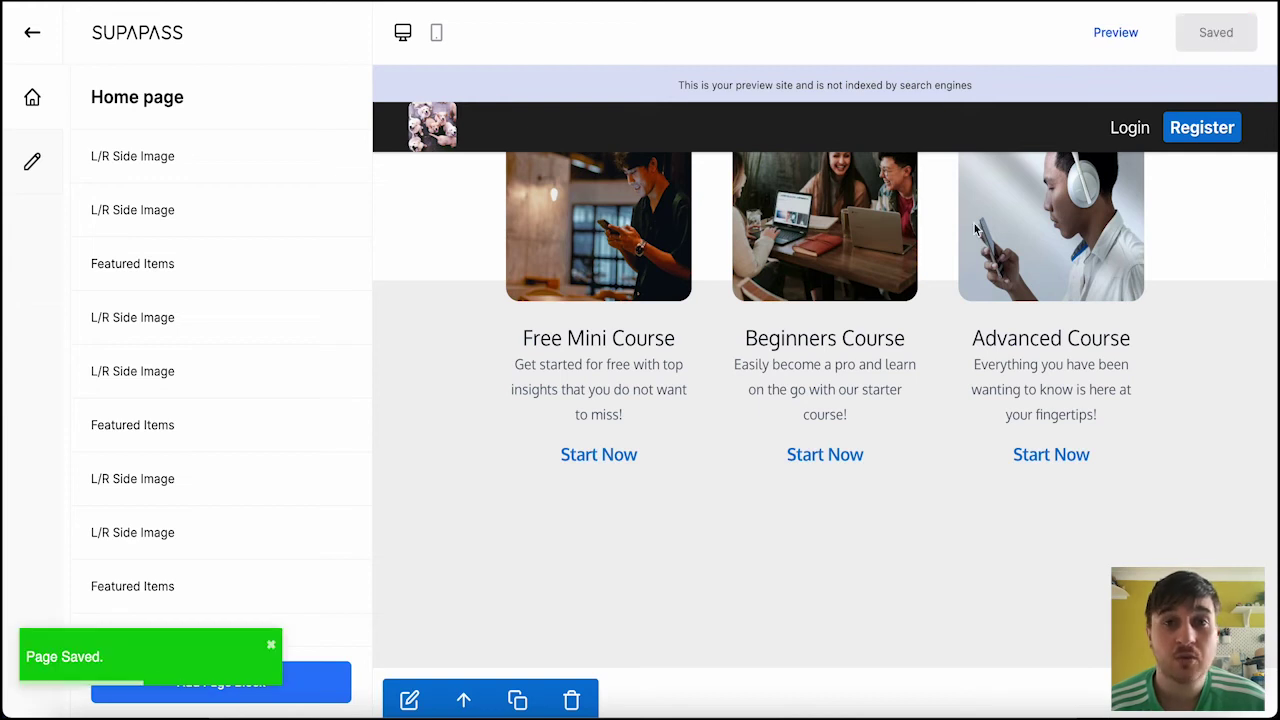
click(32, 32)
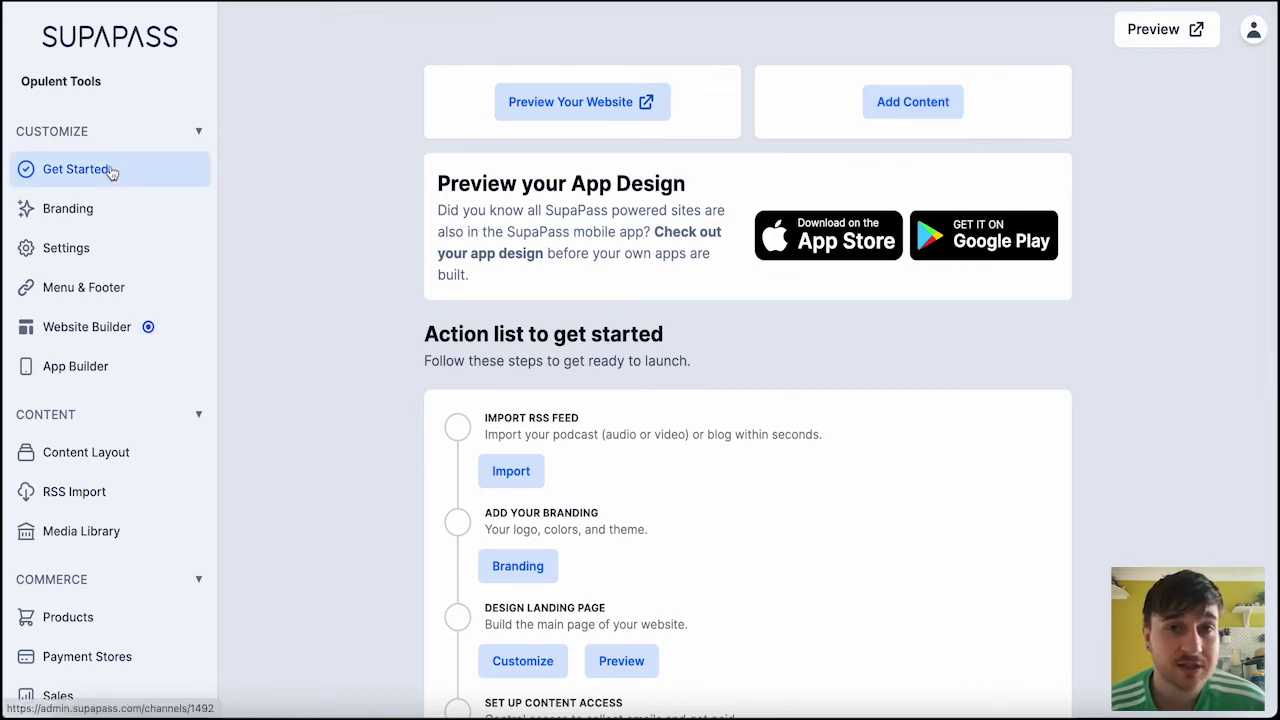
Open the Branding page and review its logo, square icon, color, theme, marketing video and favicon options
click(115, 210)
scroll(557, 346, down, 10)
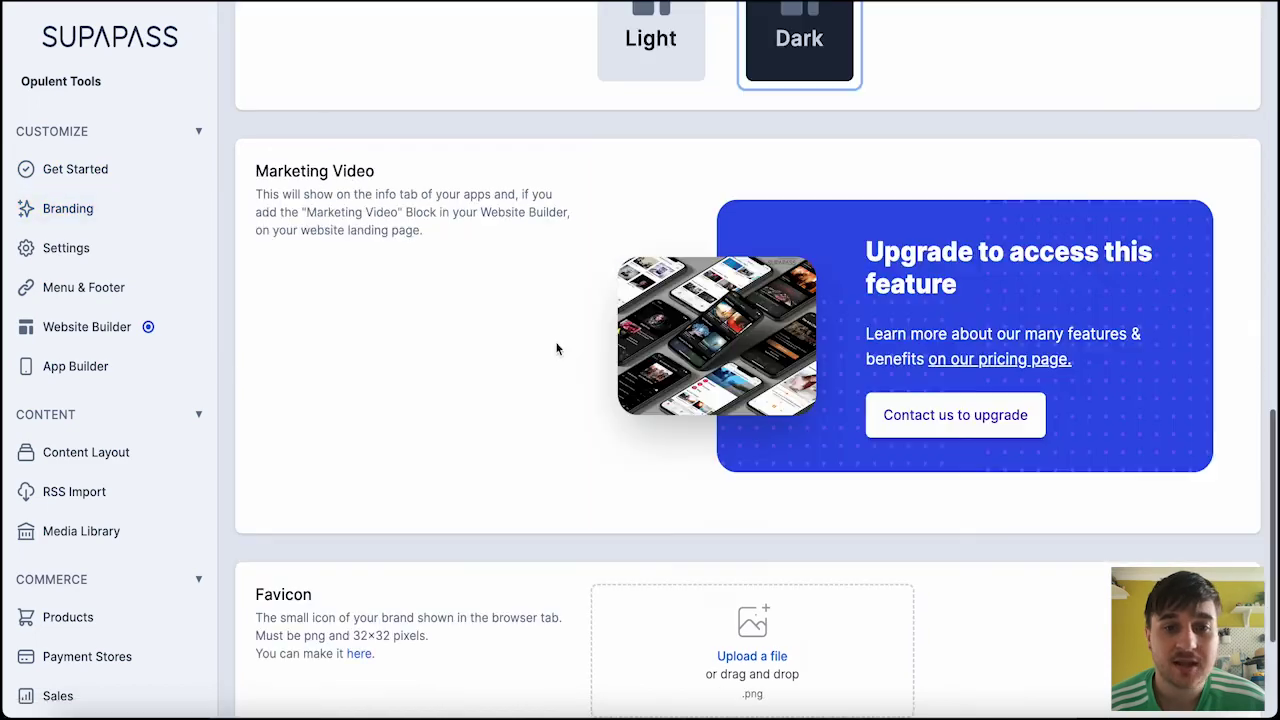
scroll(557, 346, up, 10)
scroll(557, 348, down, 5)
scroll(554, 123, up, 5)
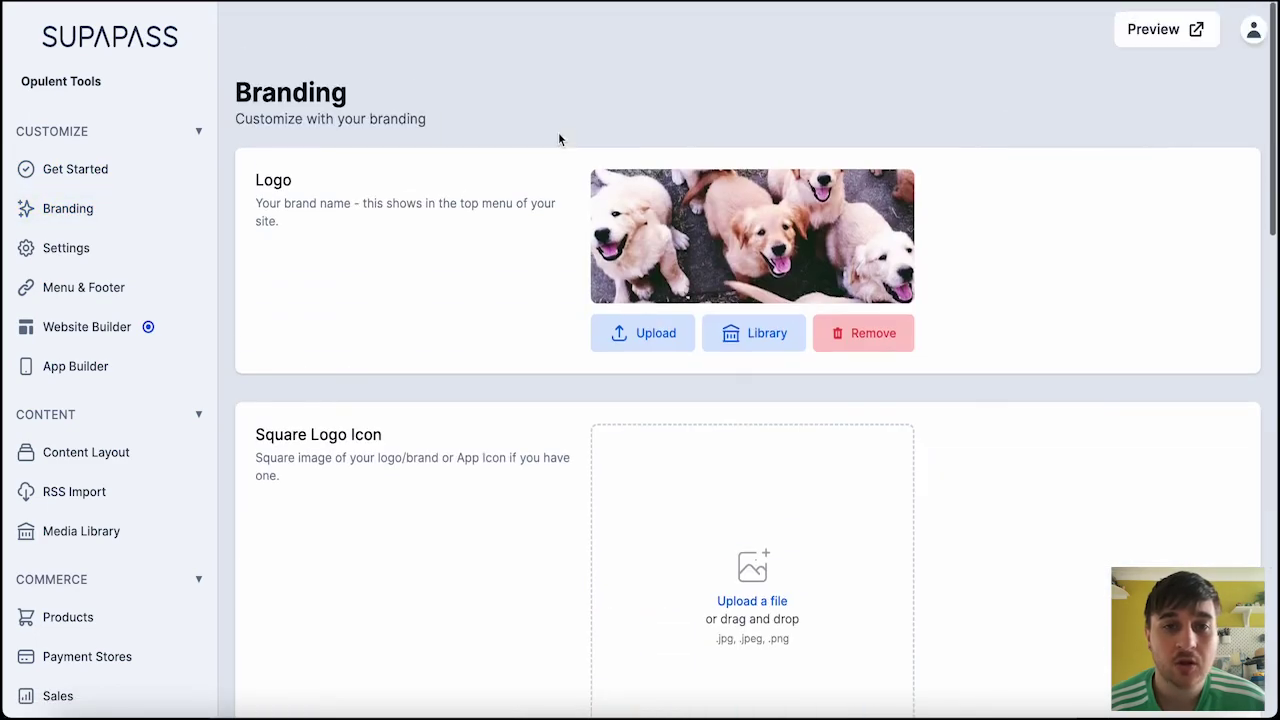
scroll(558, 132, down, 4)
scroll(558, 140, down, 4)
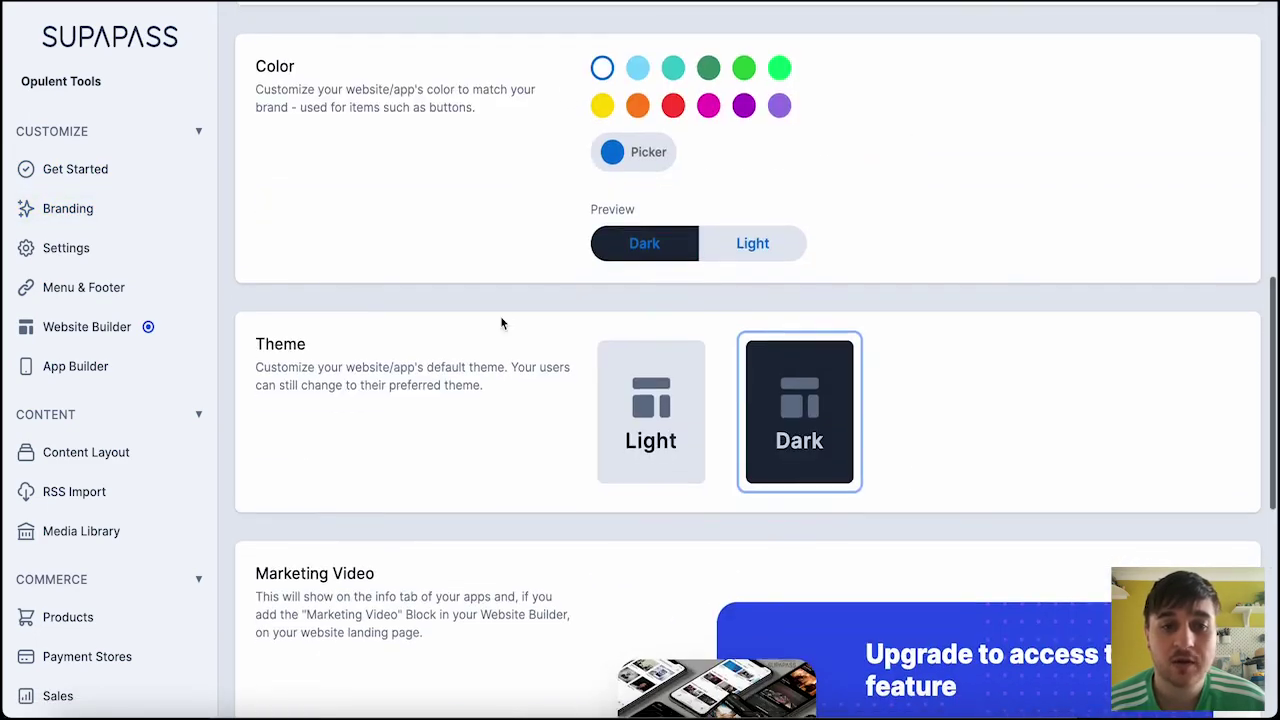
scroll(502, 322, down, 5)
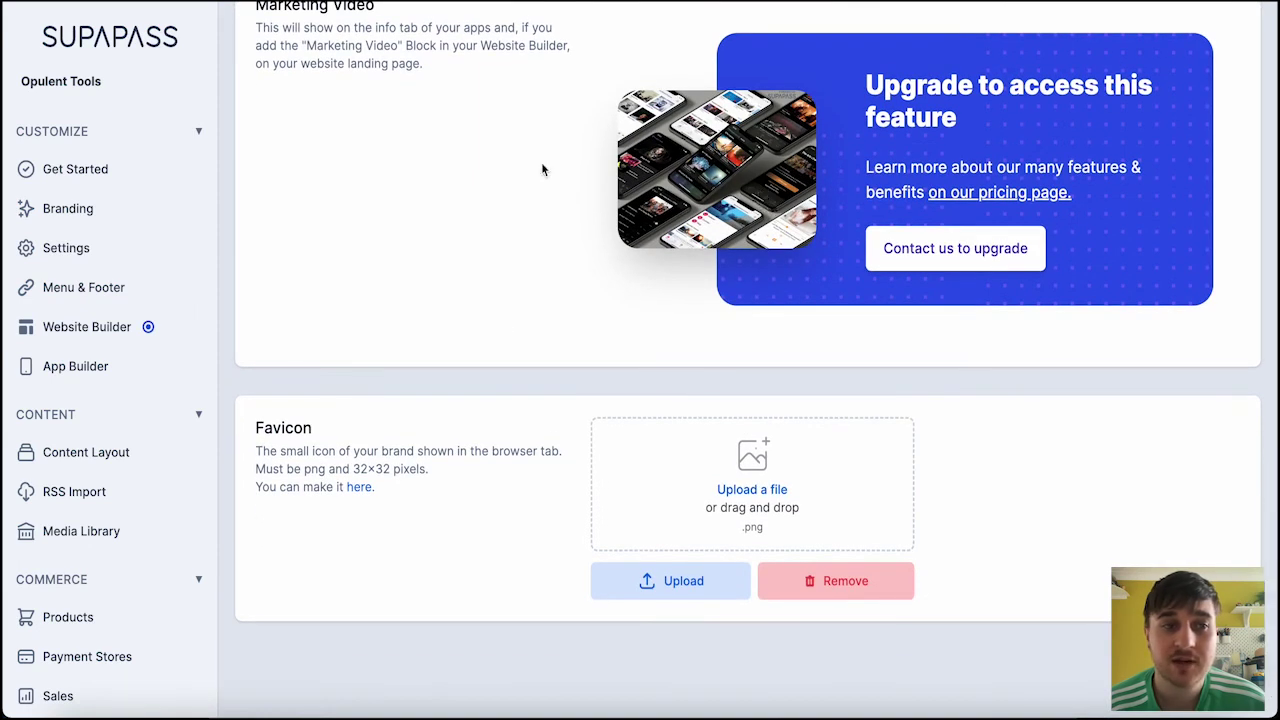
scroll(542, 168, up, 2)
scroll(541, 168, up, 2)
Check the General Settings, and review the Website Footer's link groups, footer text and social media links in Menu & Footer
click(92, 258)
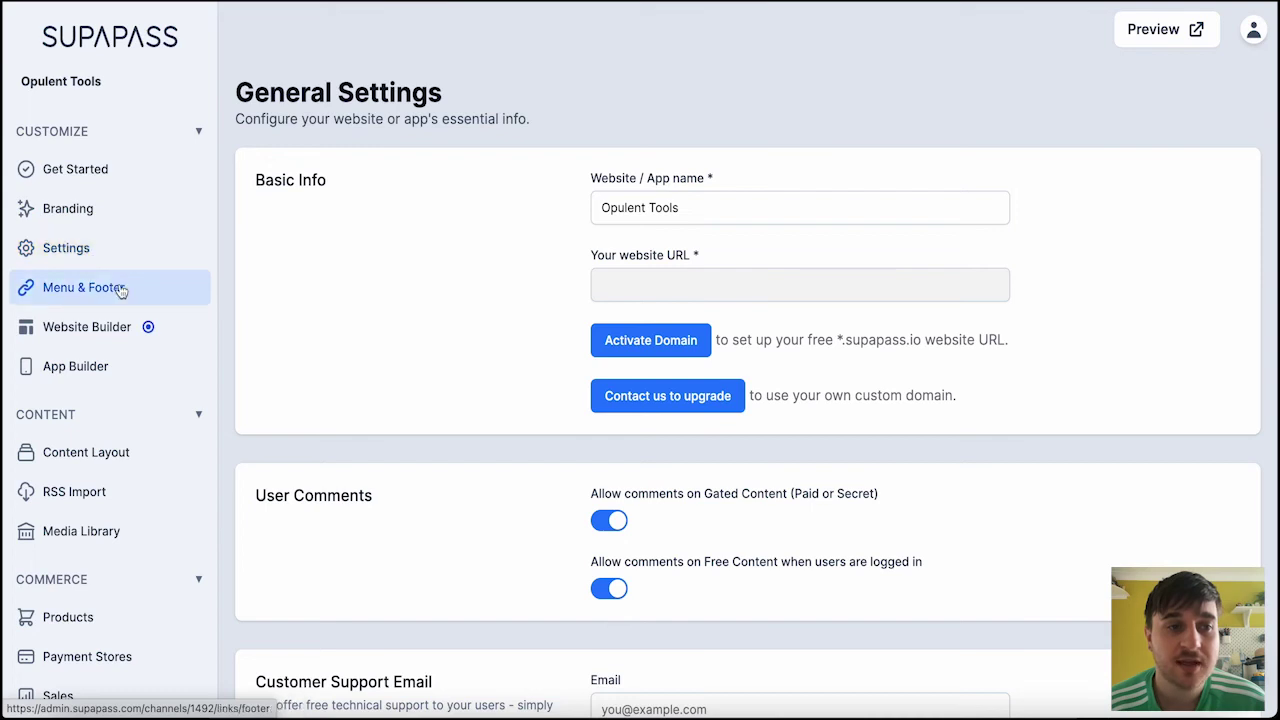
click(118, 288)
scroll(550, 314, down, 1)
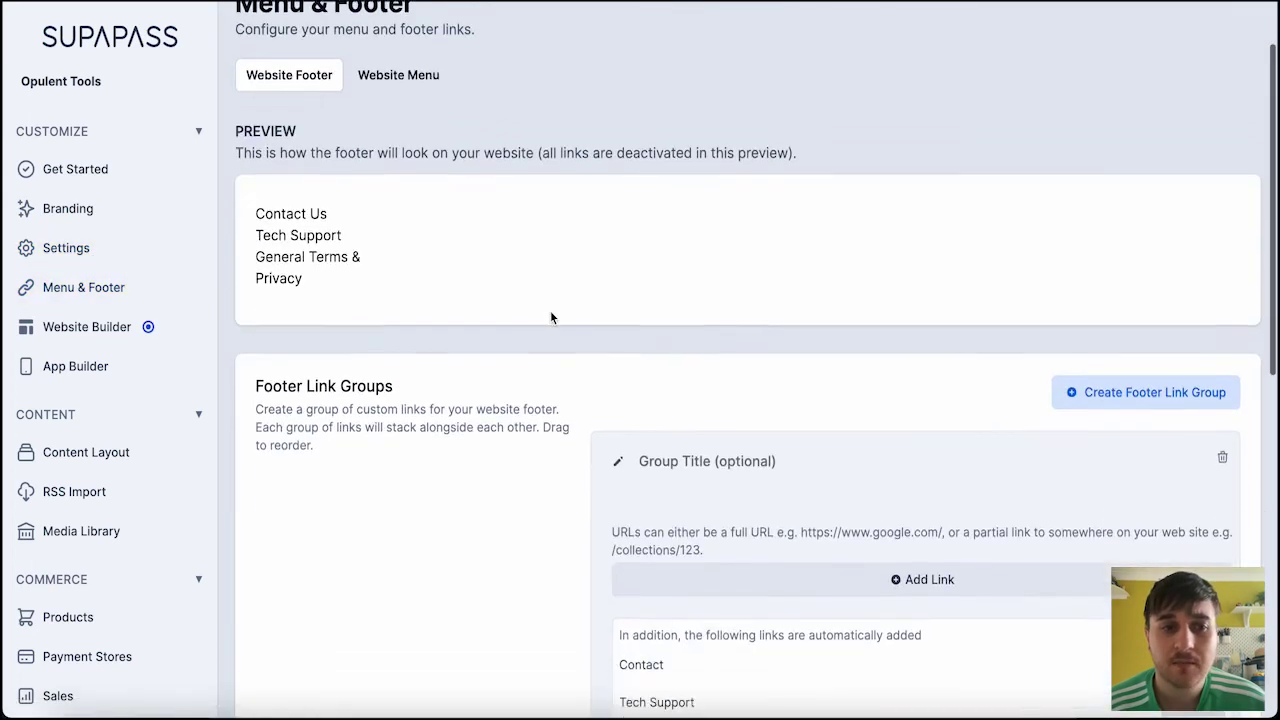
scroll(363, 351, up, 1)
scroll(655, 400, down, 3)
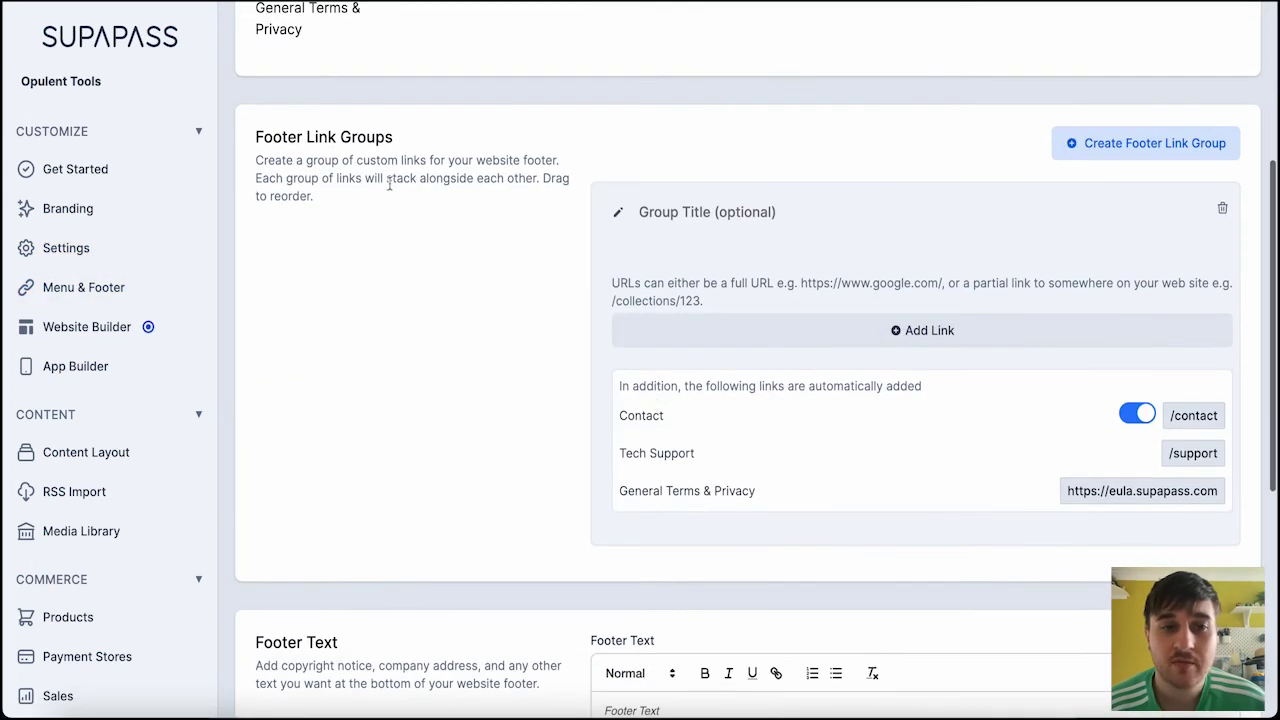
scroll(522, 403, down, 5)
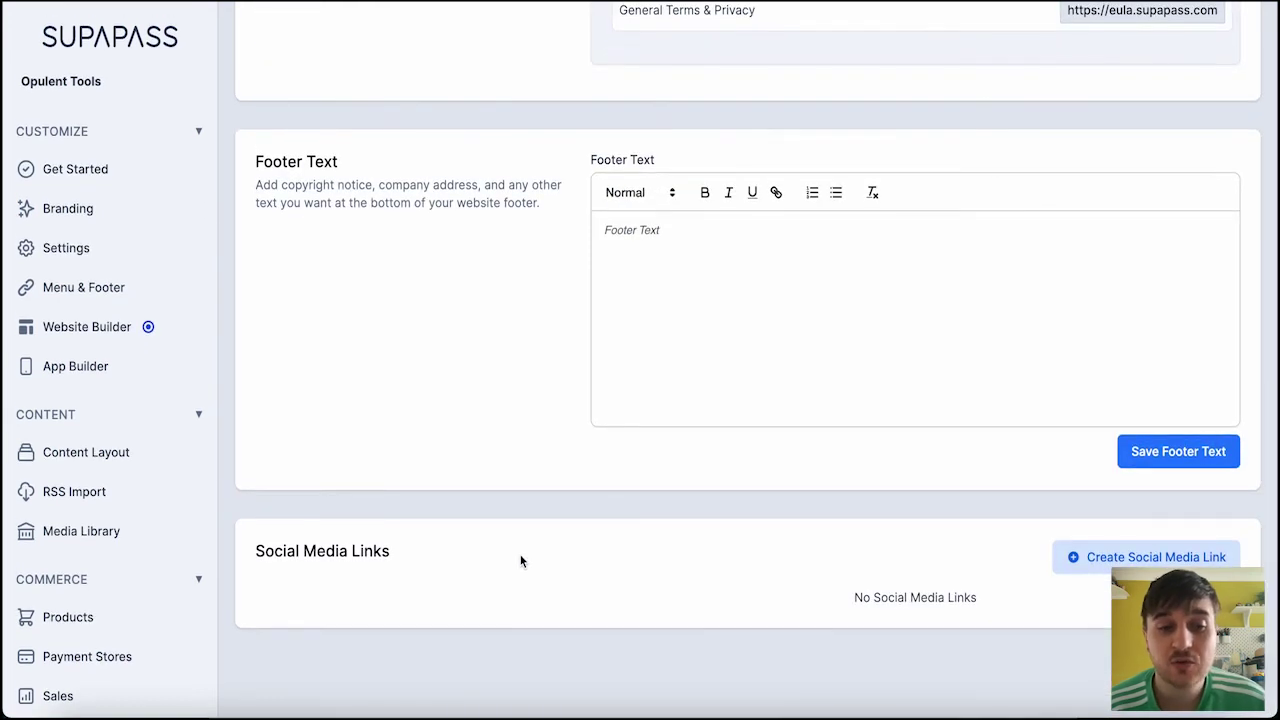
Open the form for a new social media link, examine its URL and network fields, and cancel it
click(1098, 572)
click(603, 292)
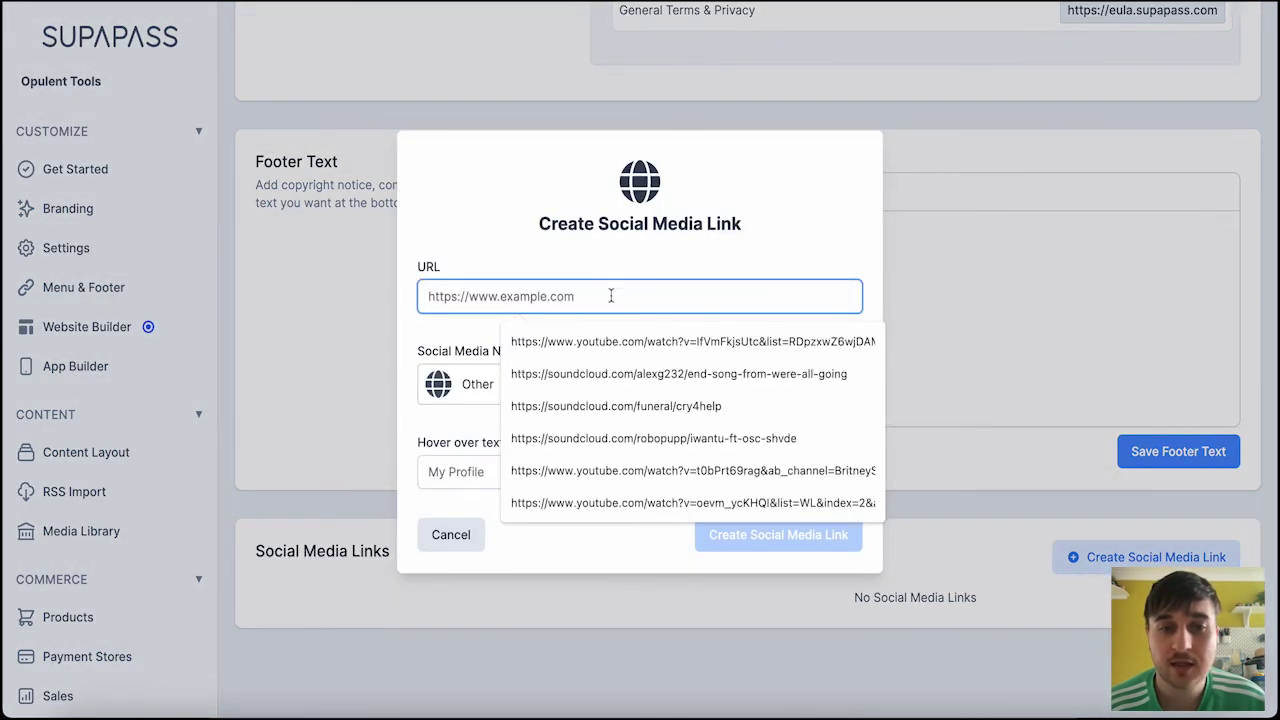
click(650, 388)
scroll(678, 523, down, 3)
key(Escape)
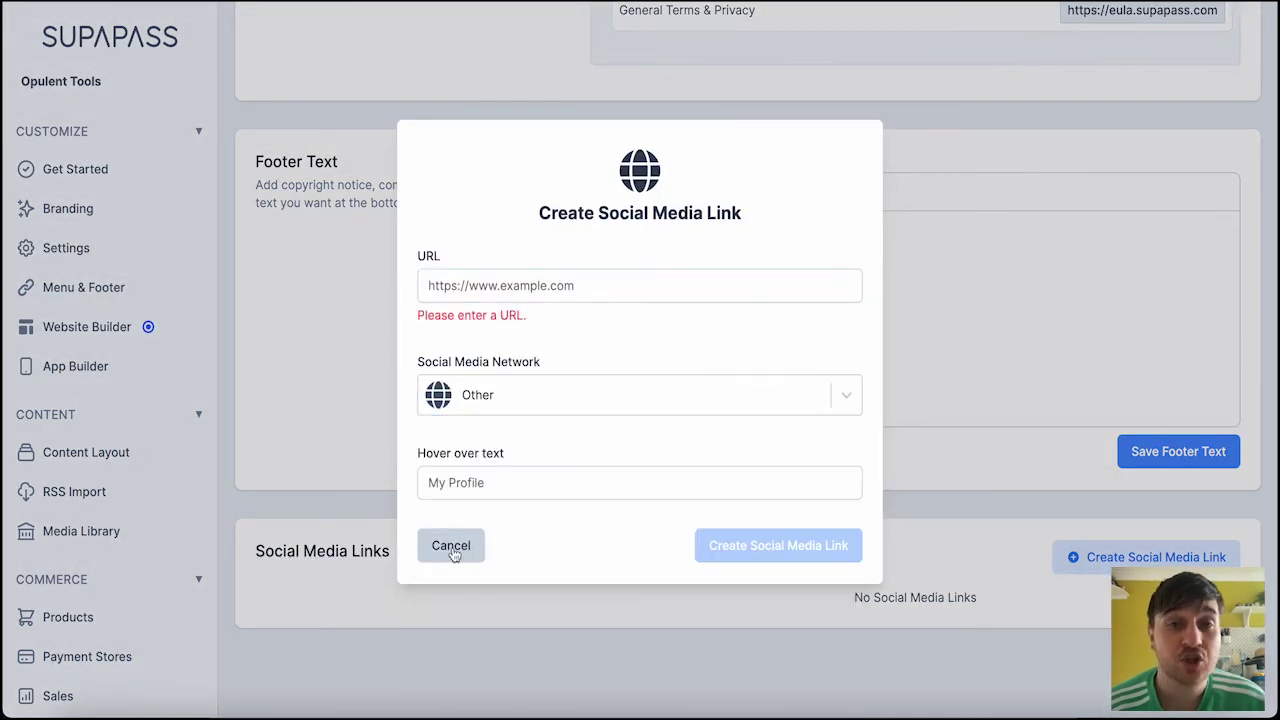
click(452, 545)
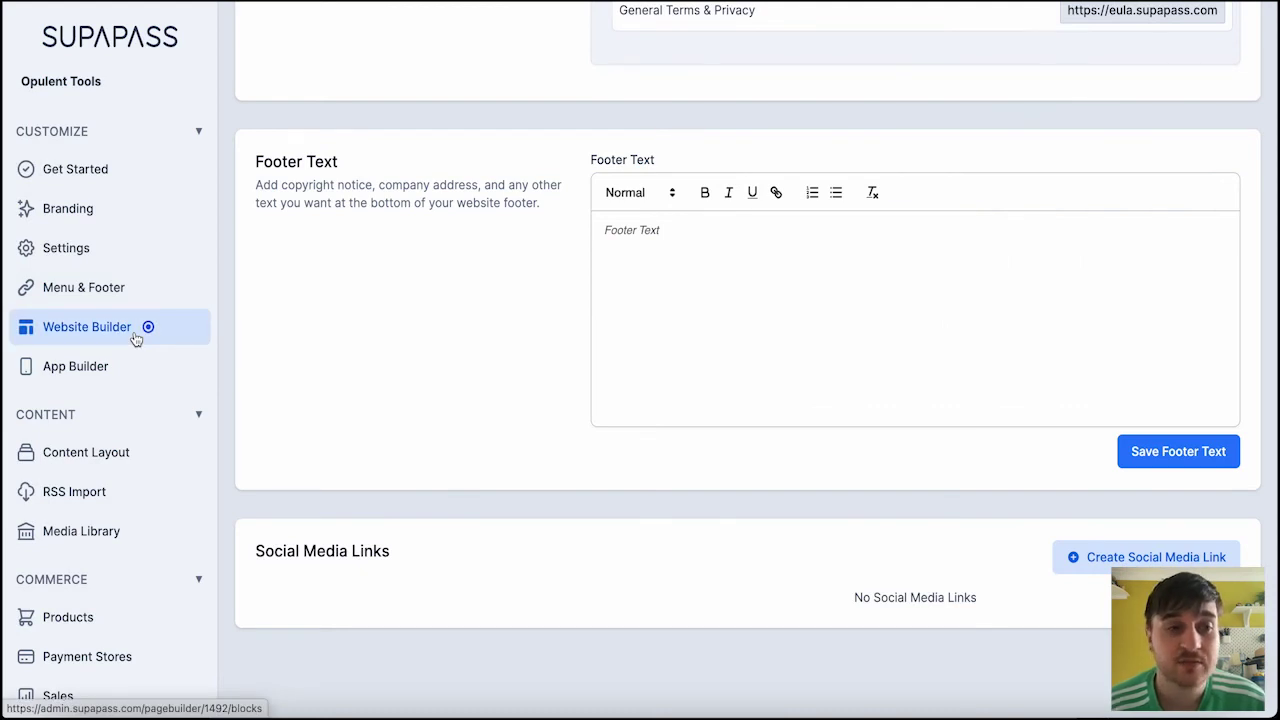
Visit the Website Builder, Content Layout, RSS Import and Media Library pages of the site
click(136, 340)
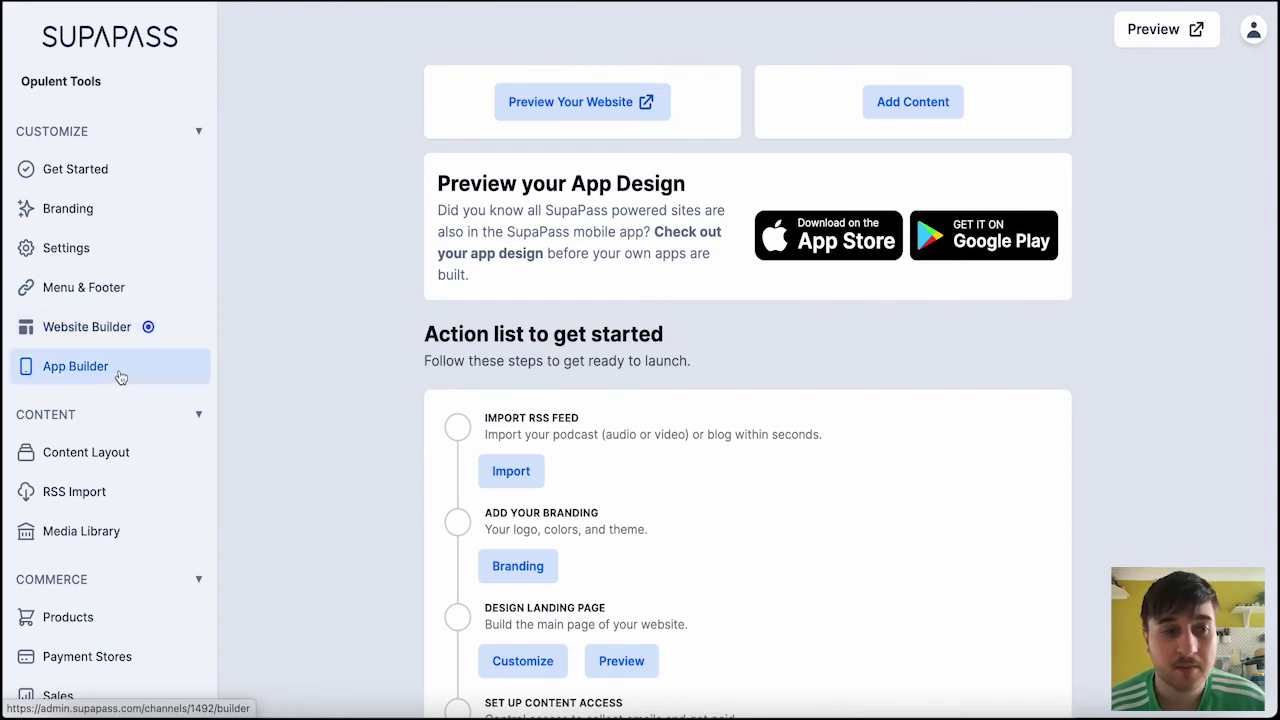
scroll(100, 320, down, 2)
click(117, 304)
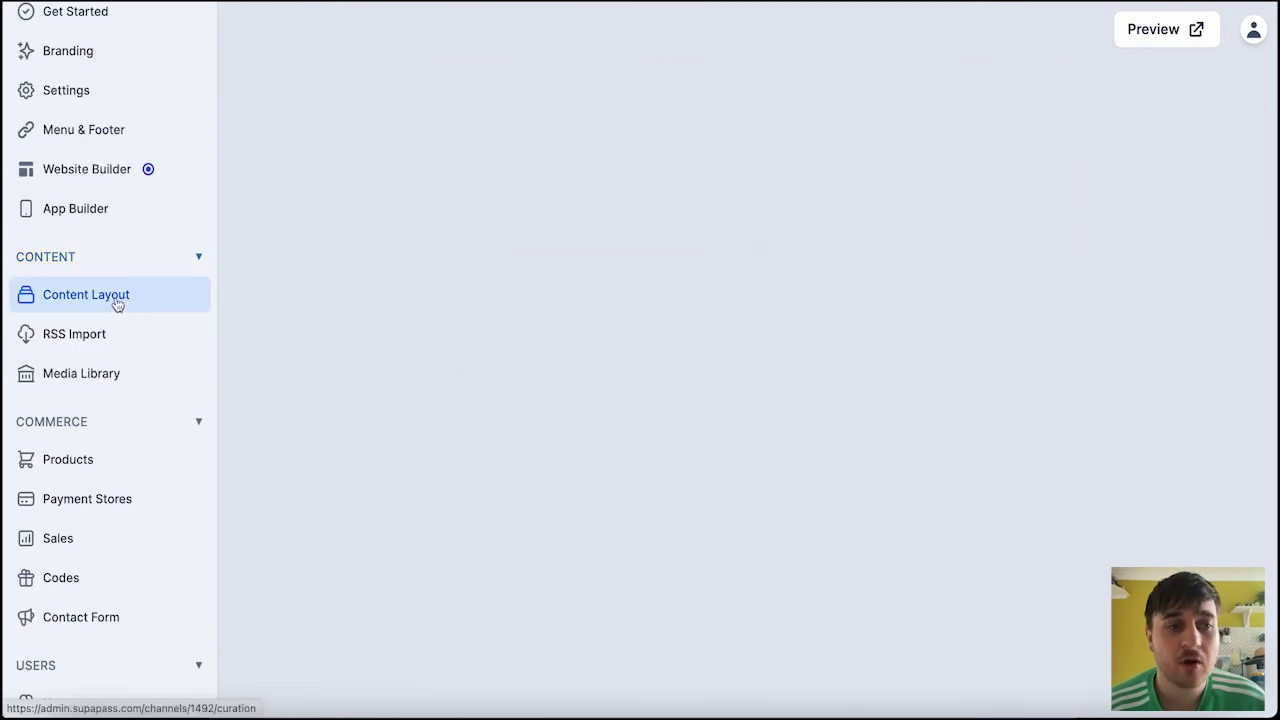
click(119, 336)
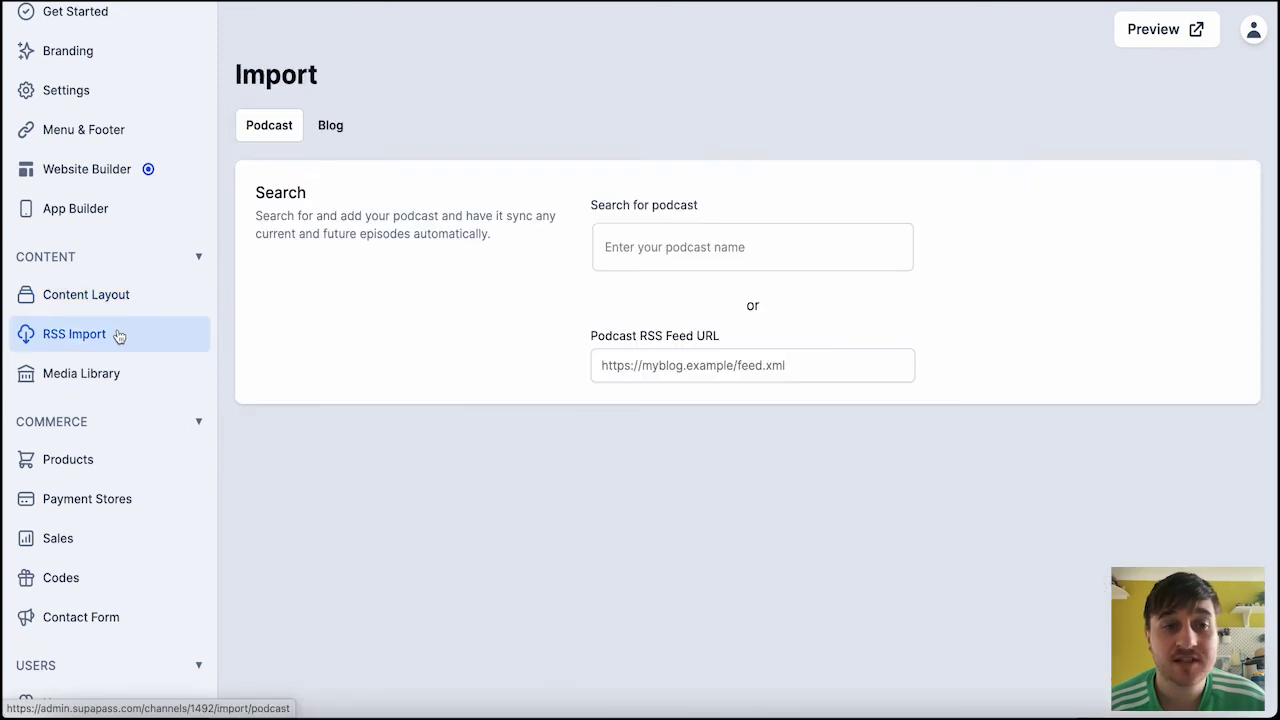
click(116, 375)
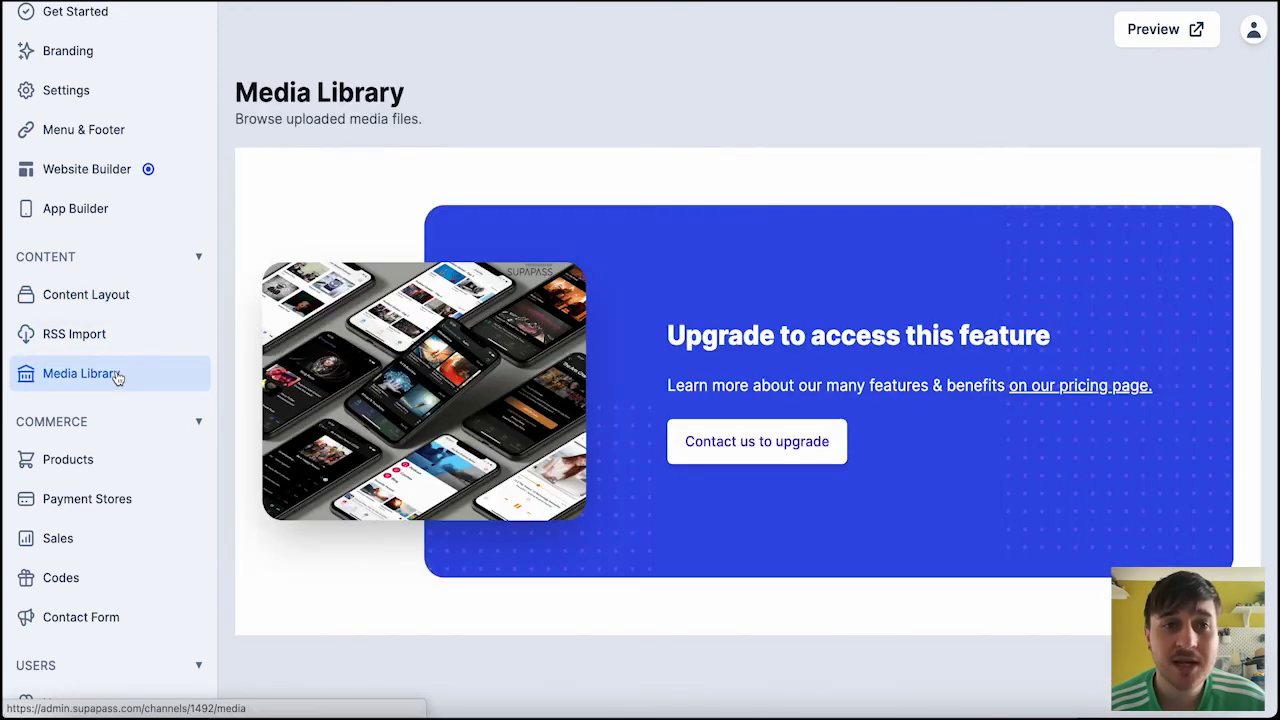
Try the Products page and review the Contact Form's fields, menu and footer links, image and company information settings
scroll(100, 360, down, 2)
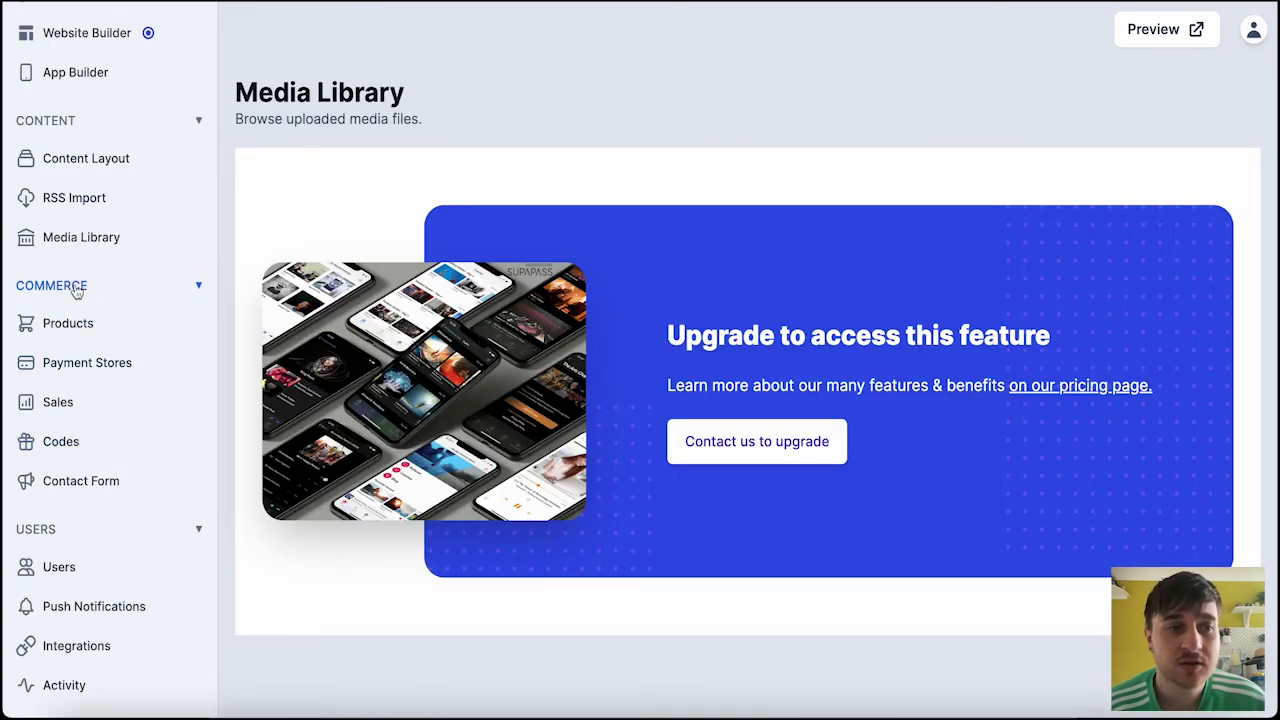
click(90, 335)
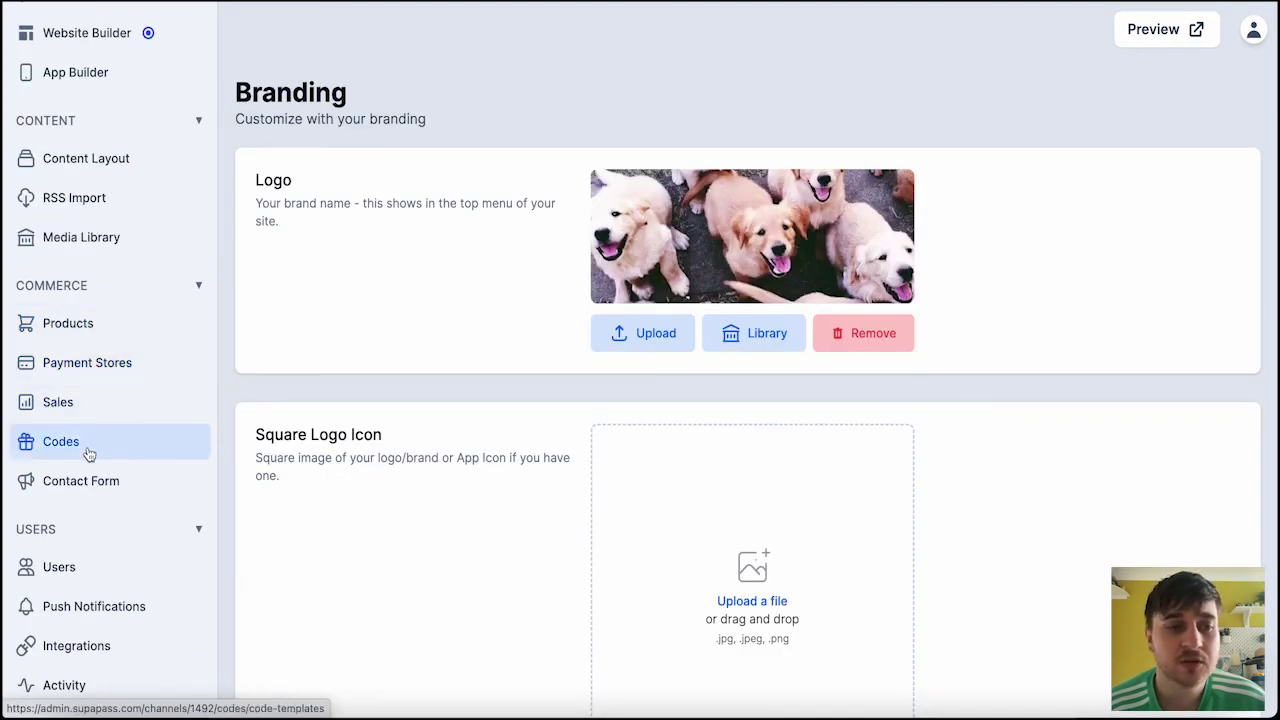
click(112, 490)
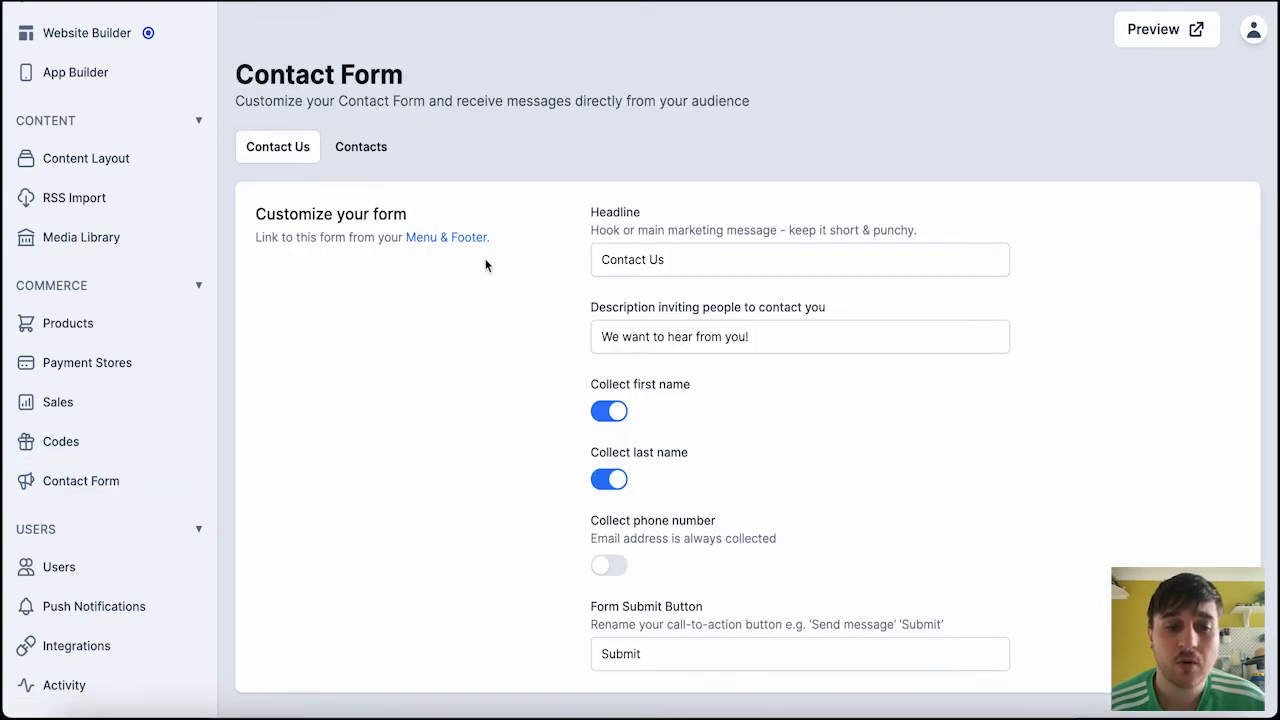
scroll(487, 265, down, 5)
scroll(507, 290, down, 3)
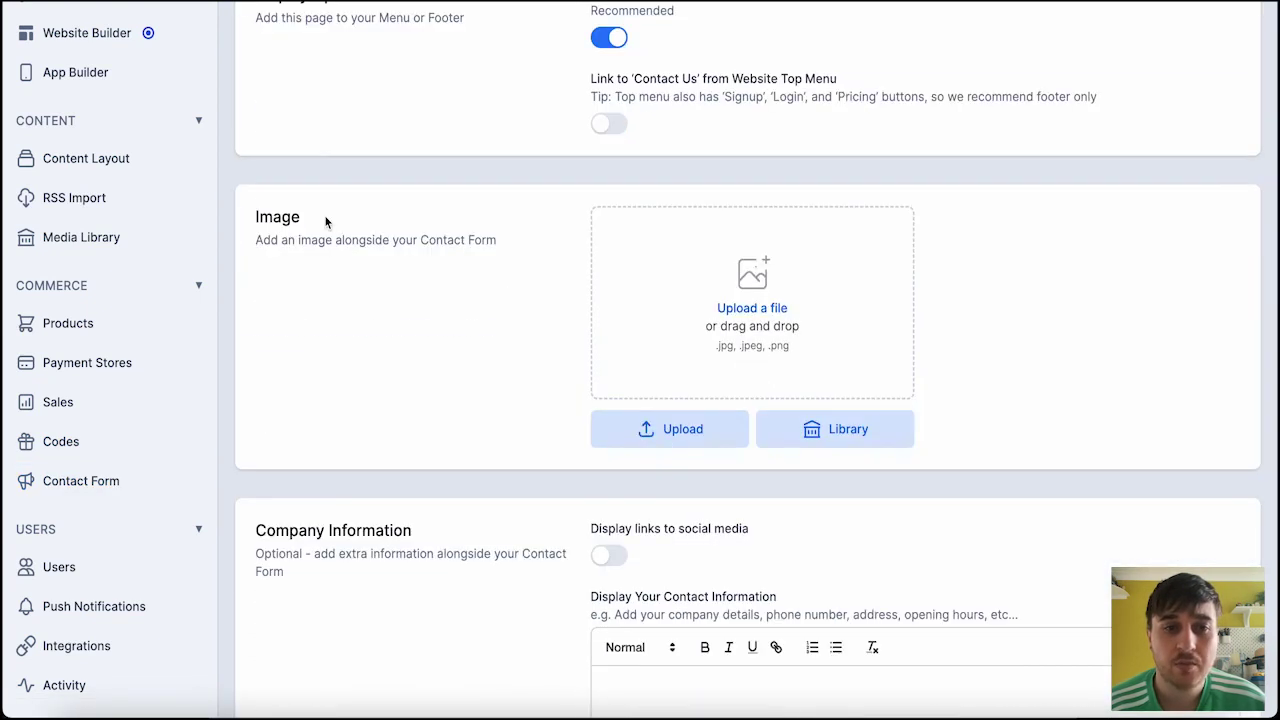
scroll(500, 284, down, 4)
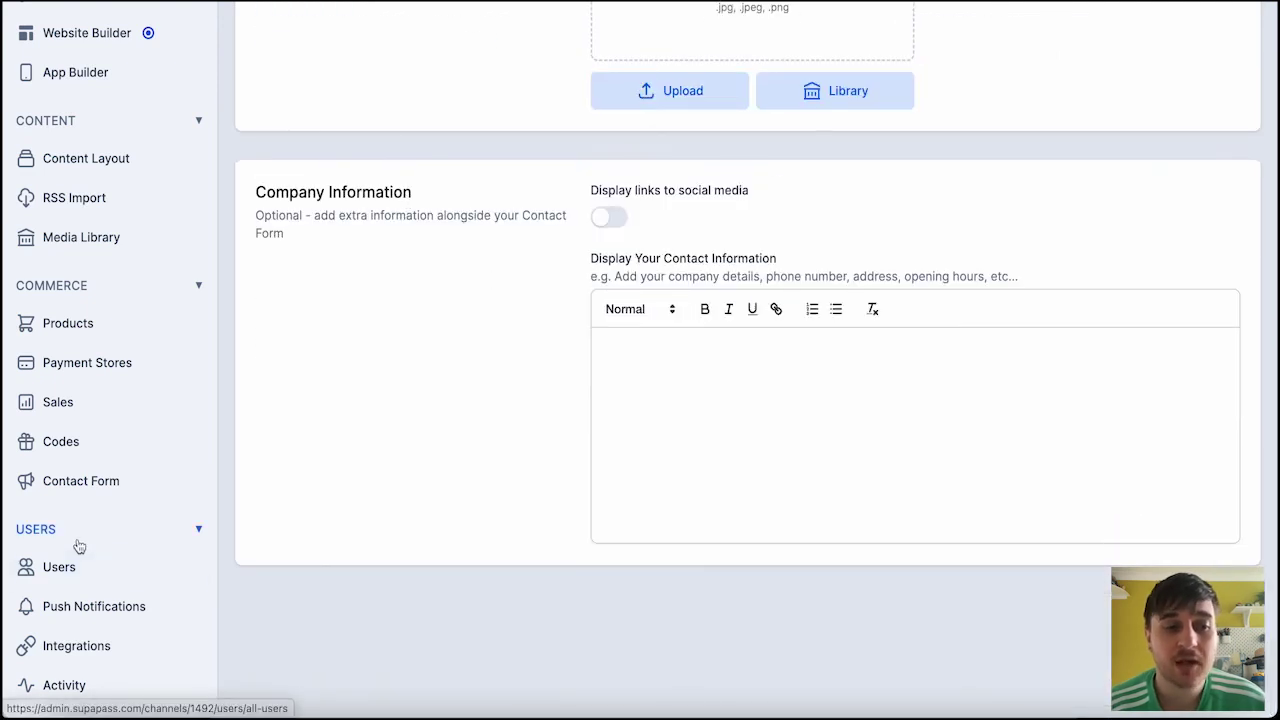
Review the All Users list and its email search, and check the Integrations and Activity pages
click(97, 578)
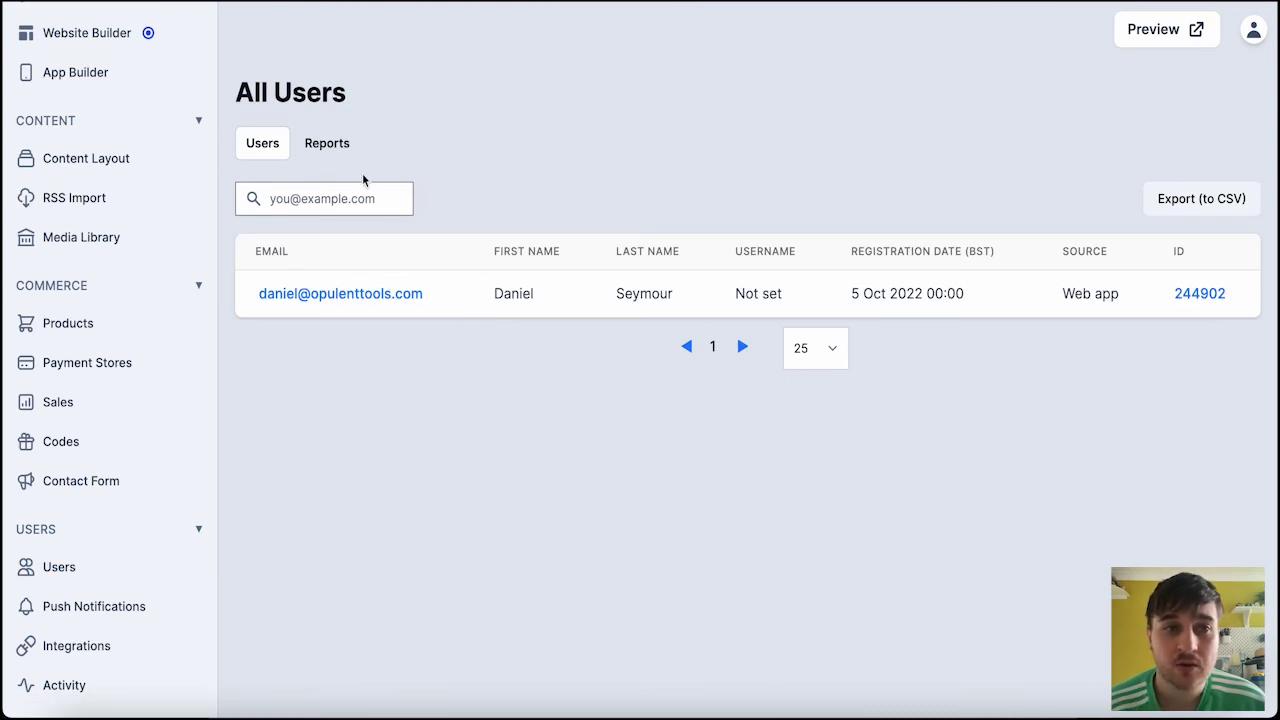
click(340, 199)
click(487, 171)
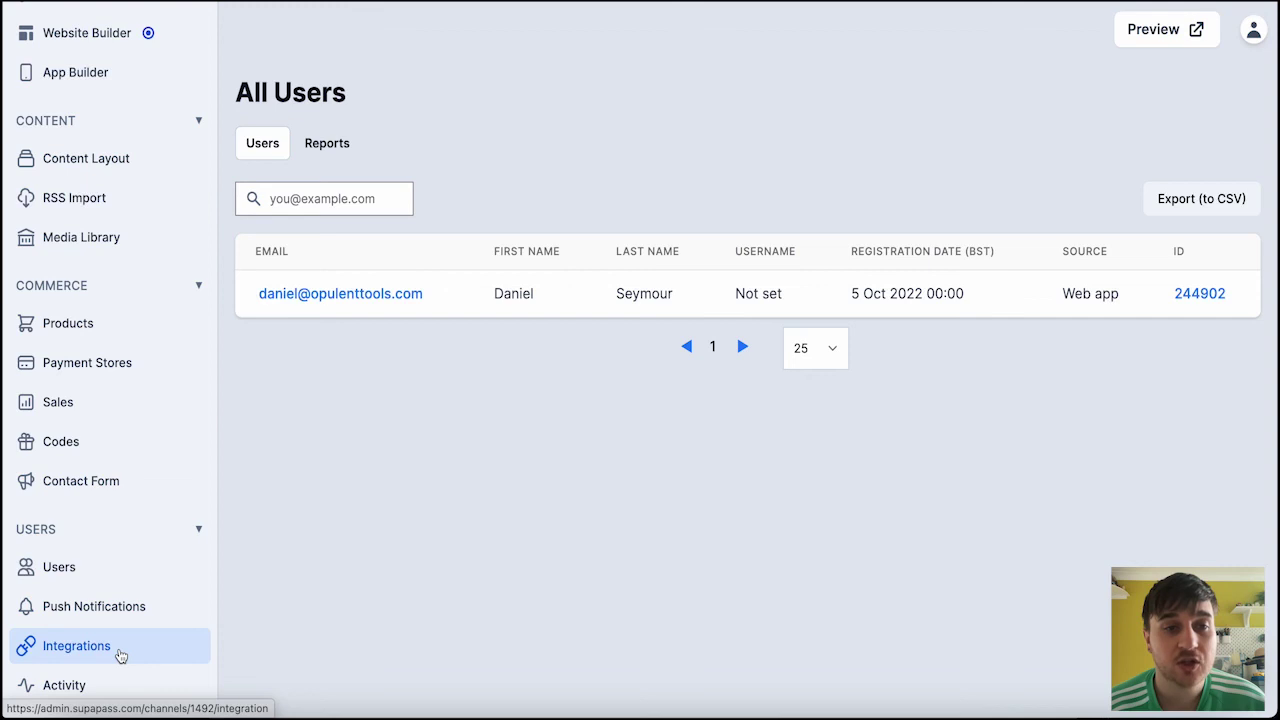
click(119, 655)
click(108, 685)
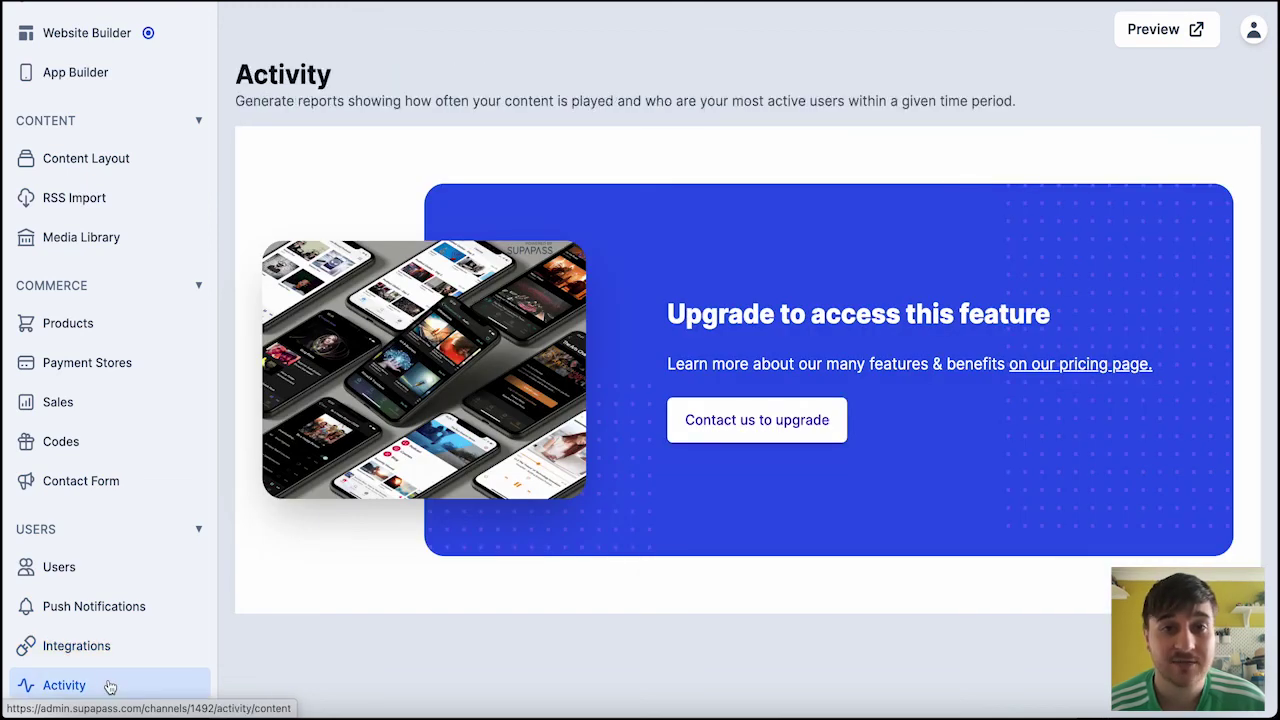